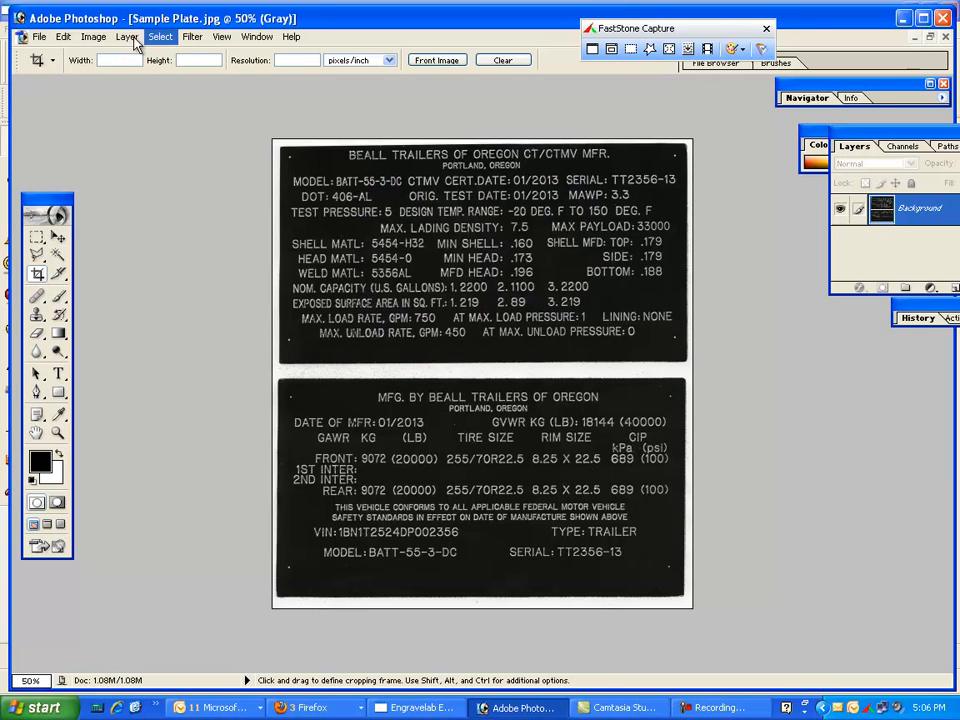
Invert the grayscale plate image so the lettering turns dark on a light background.
click(98, 40)
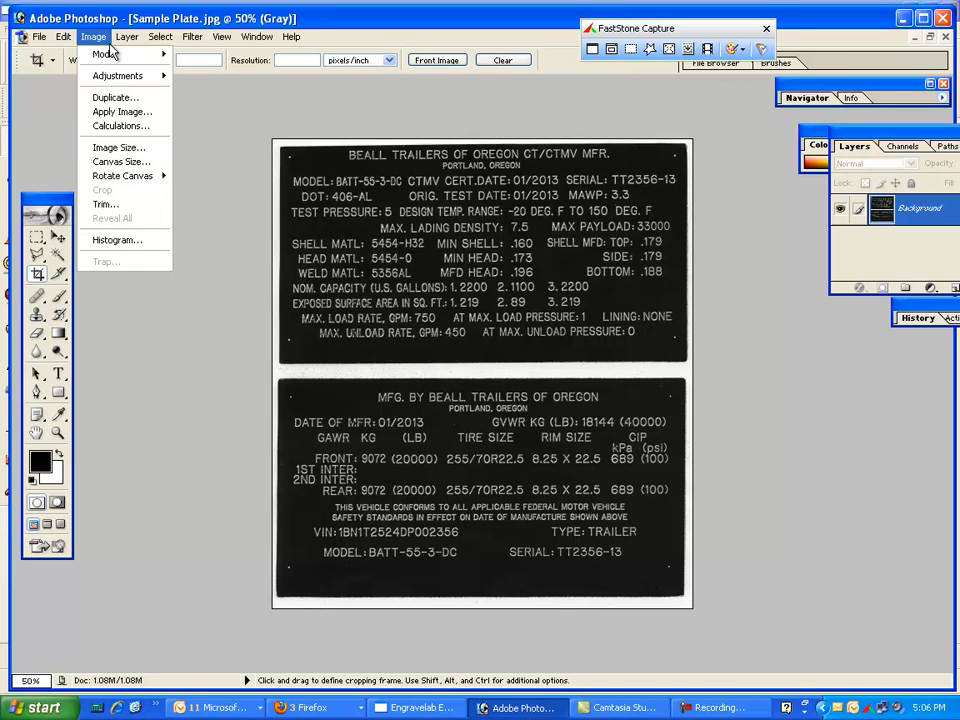
mouse_move(65, 42)
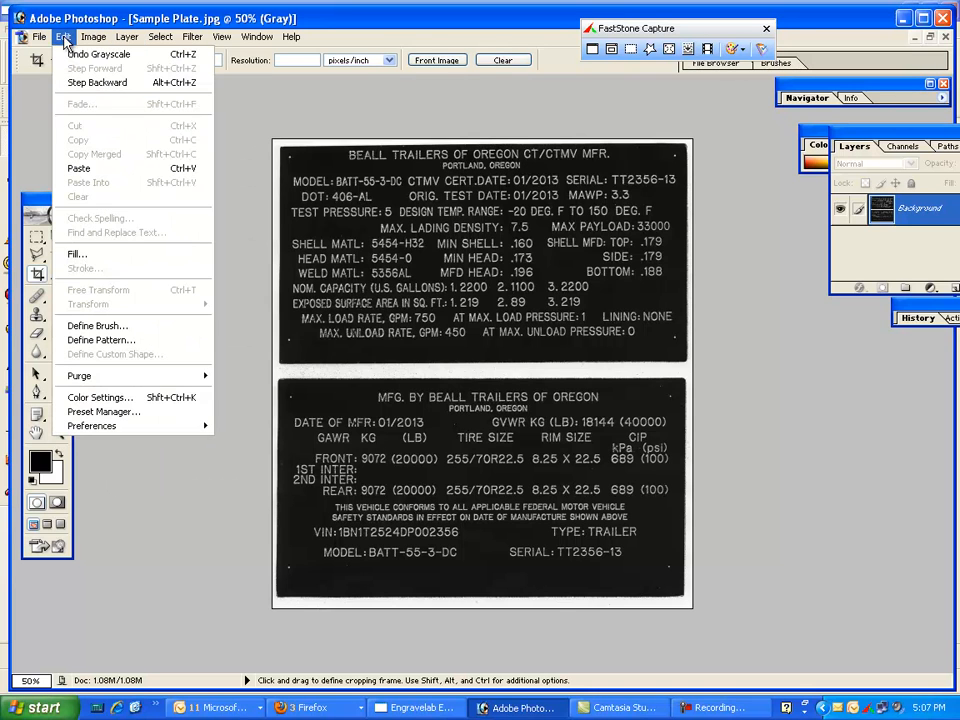
mouse_move(112, 40)
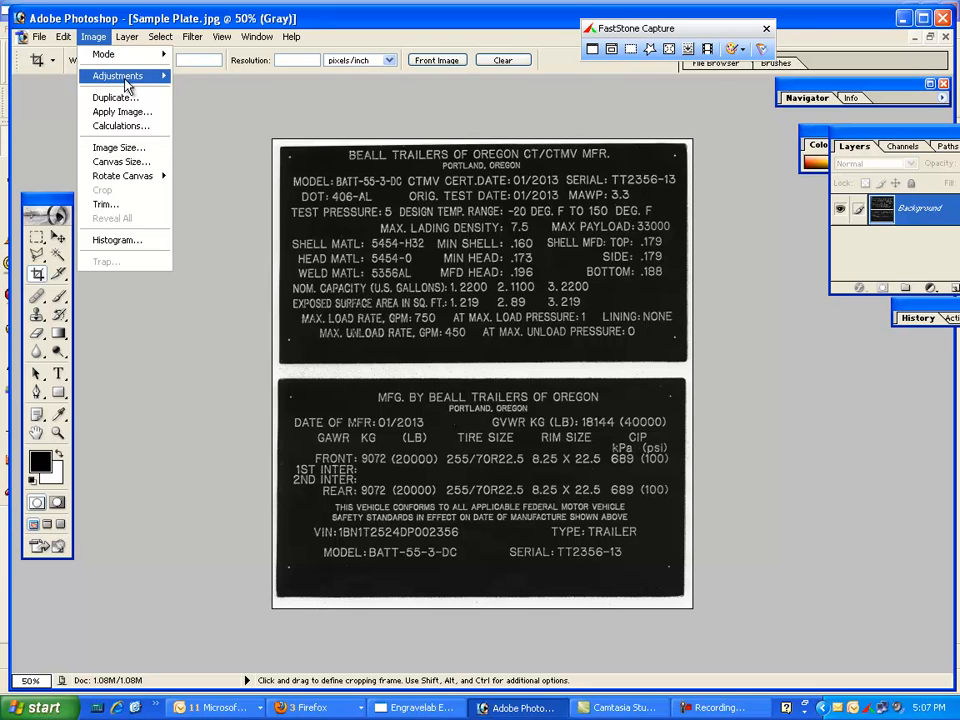
mouse_move(122, 77)
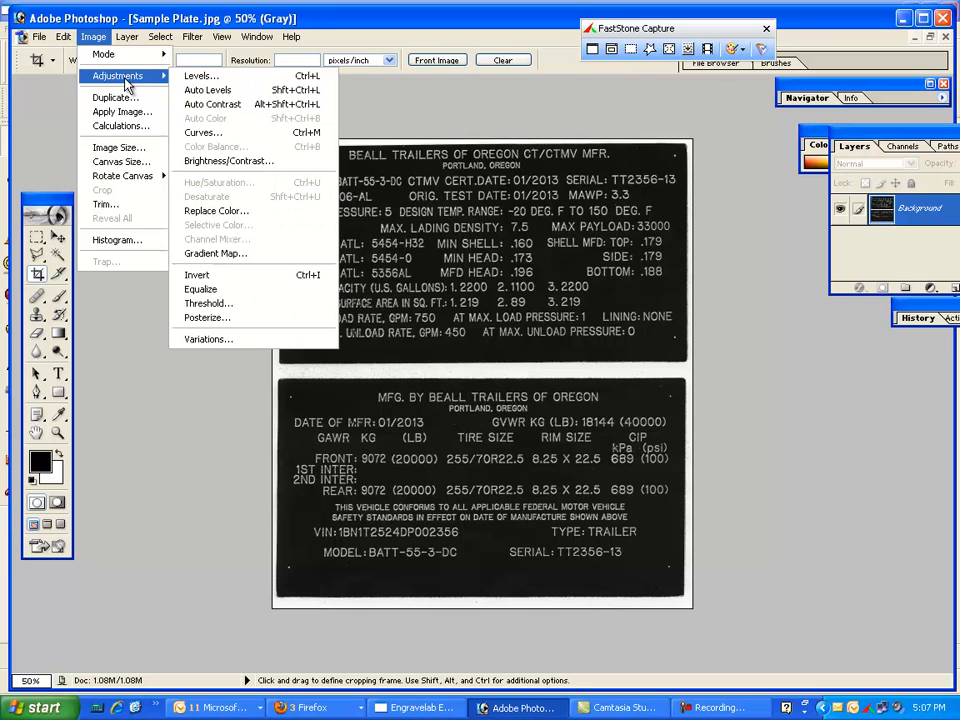
click(232, 286)
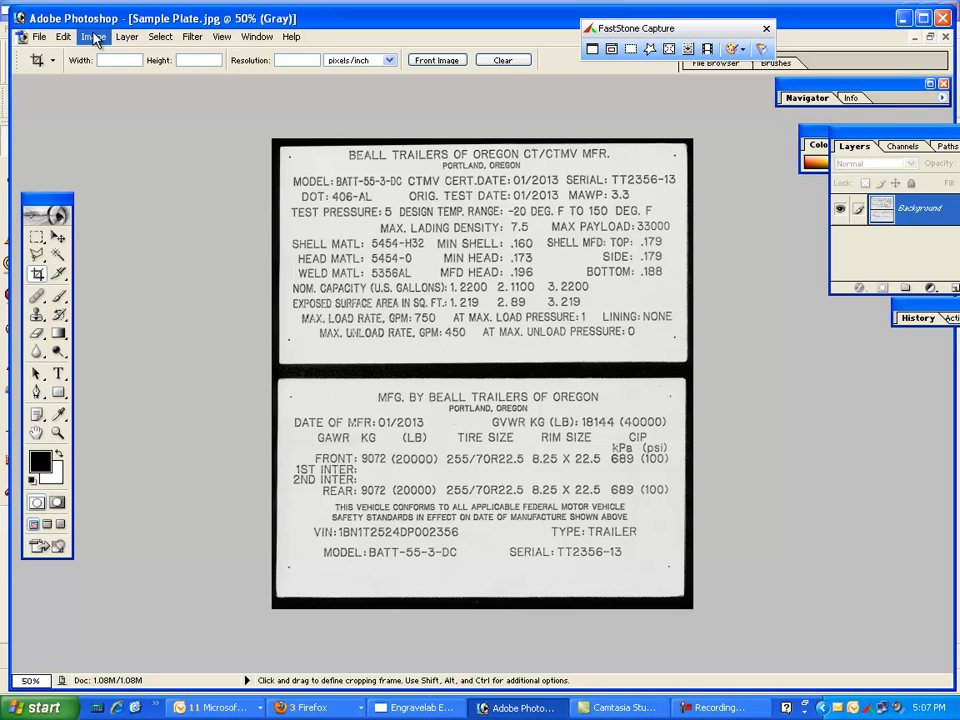
Apply a Levels adjustment with the midtone input level set to 1.66.
click(93, 36)
mouse_move(127, 80)
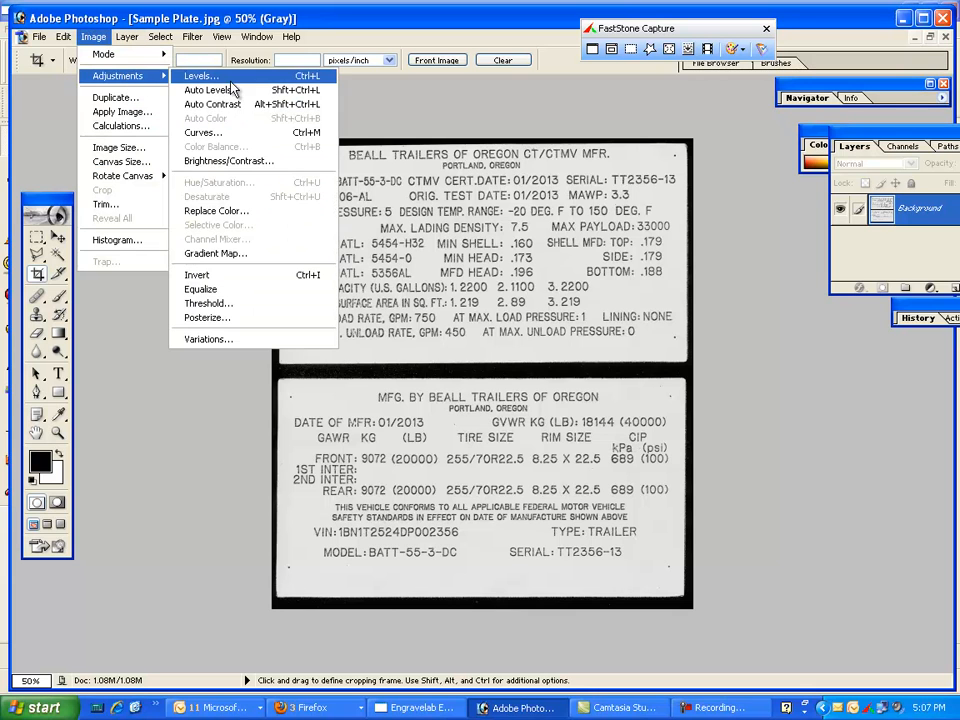
click(195, 76)
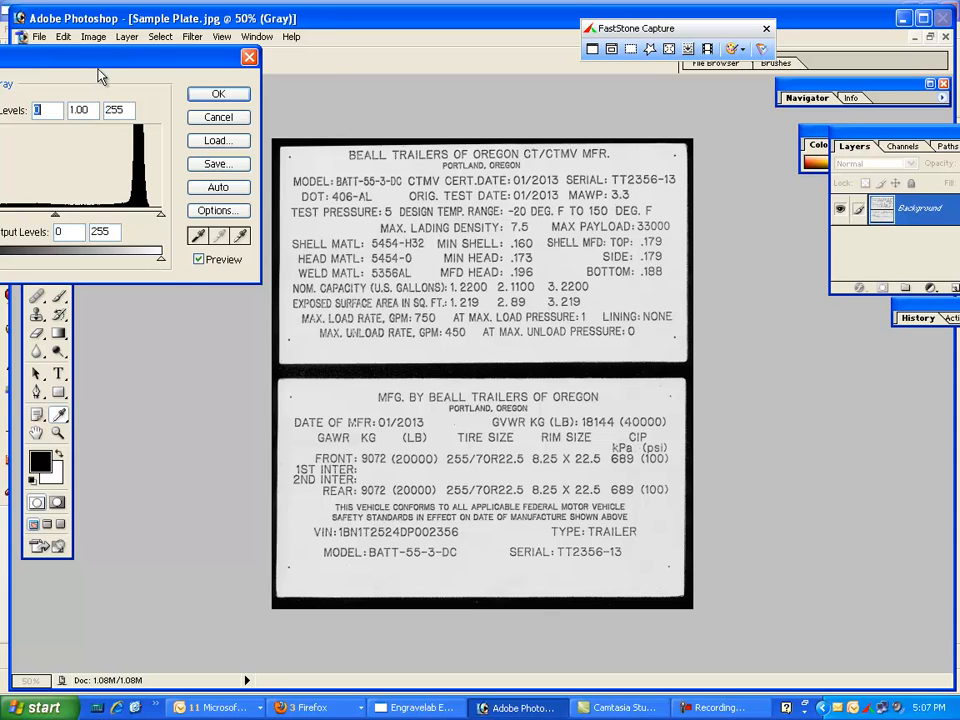
drag(98, 70, 126, 32)
drag(130, 195, 85, 193)
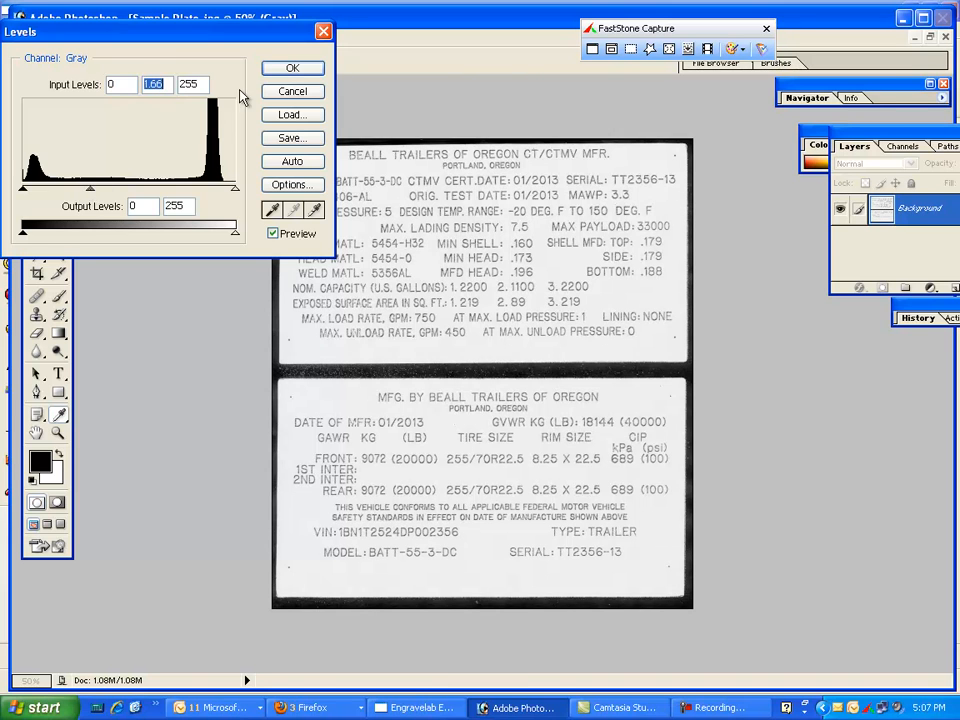
click(292, 67)
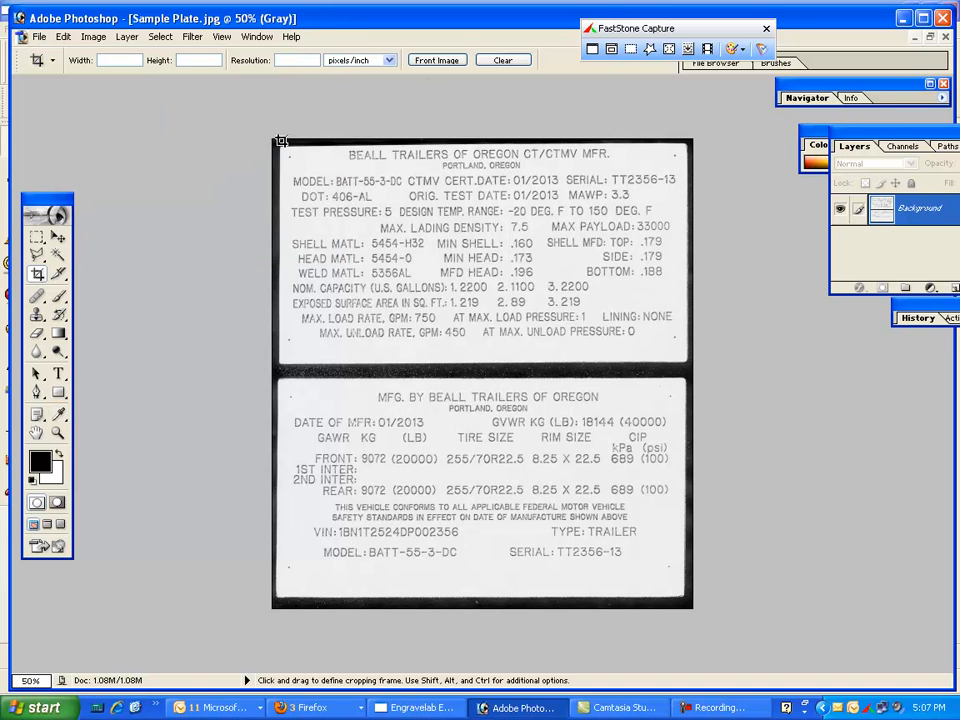
Crop the image to the upper nameplate only and save the file.
drag(491, 283, 692, 364)
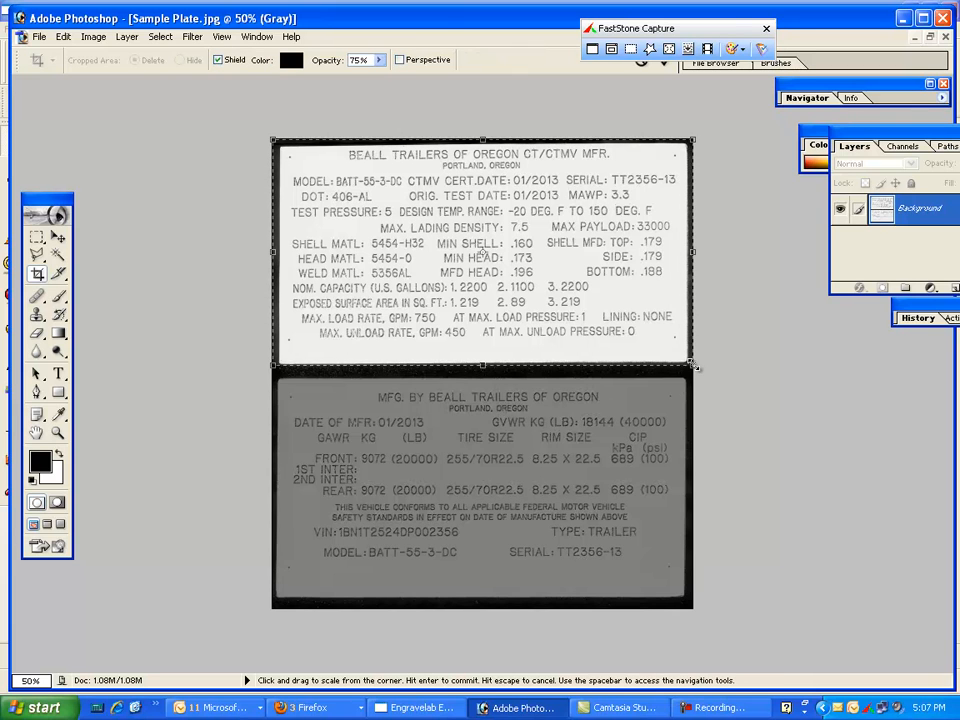
key(Return)
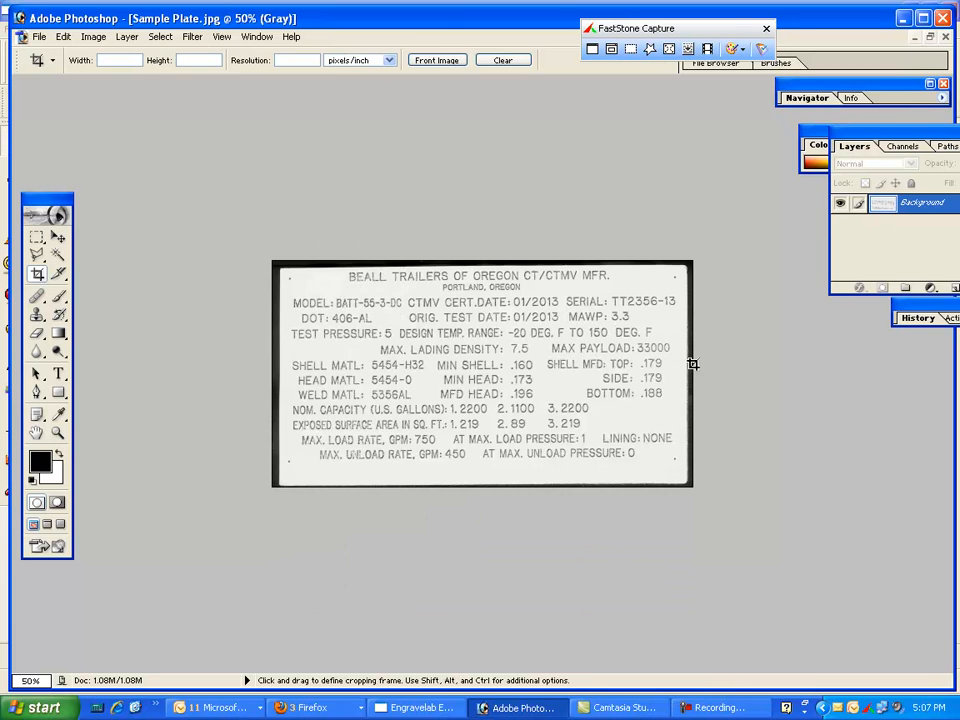
click(39, 36)
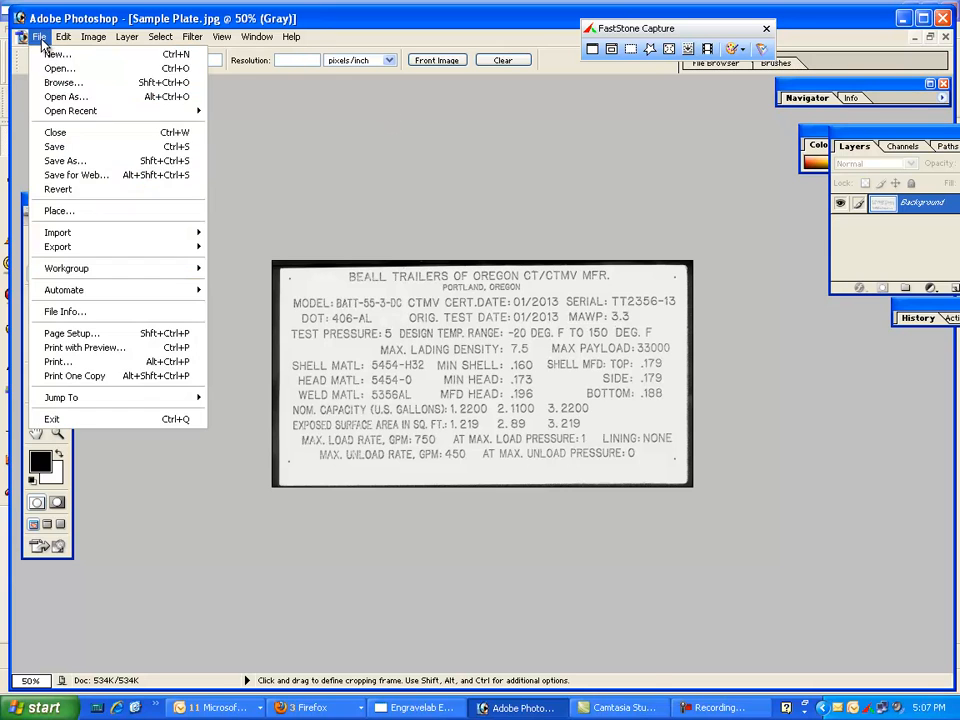
click(167, 149)
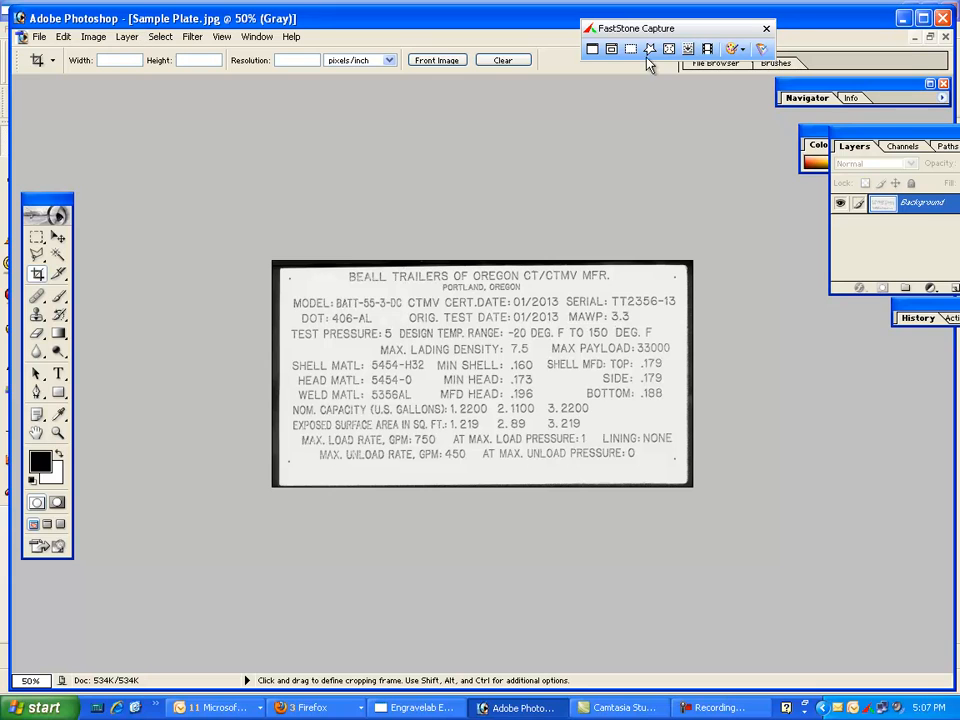
Switch to Engravelab and move the 8 x 4.25 in rectangle so it sits closer beneath the heading text.
click(903, 19)
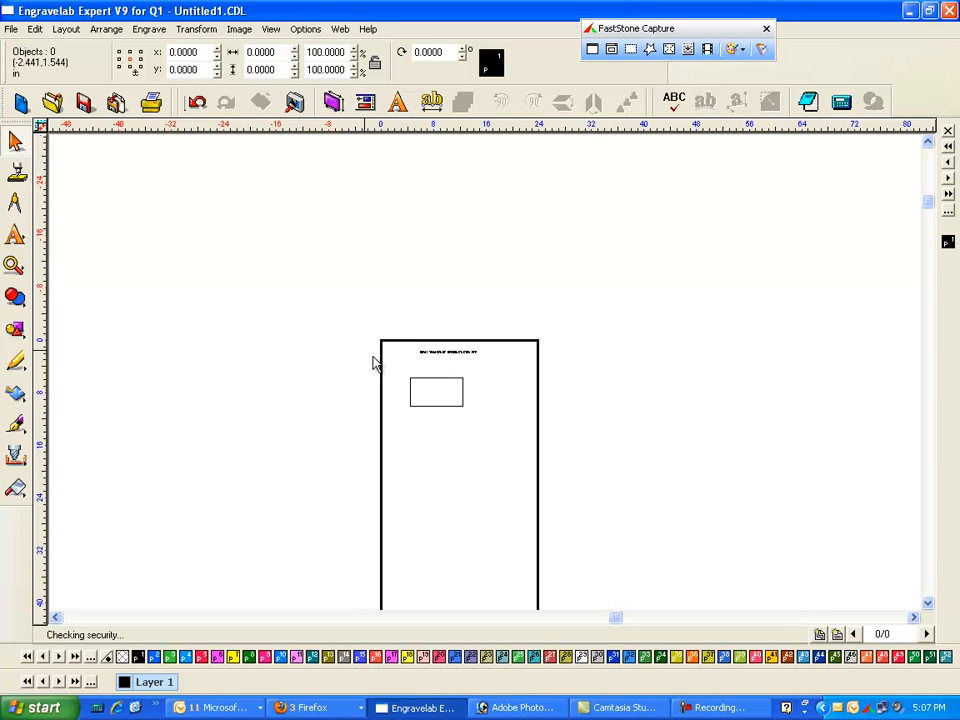
scroll(660, 338, down, 1)
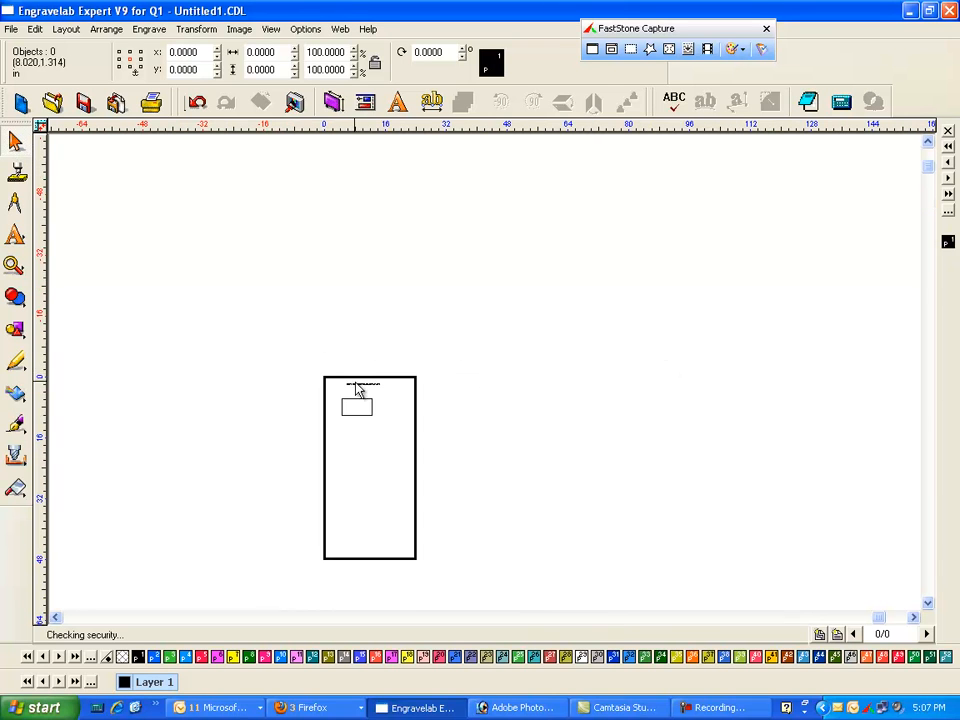
drag(319, 396, 422, 445)
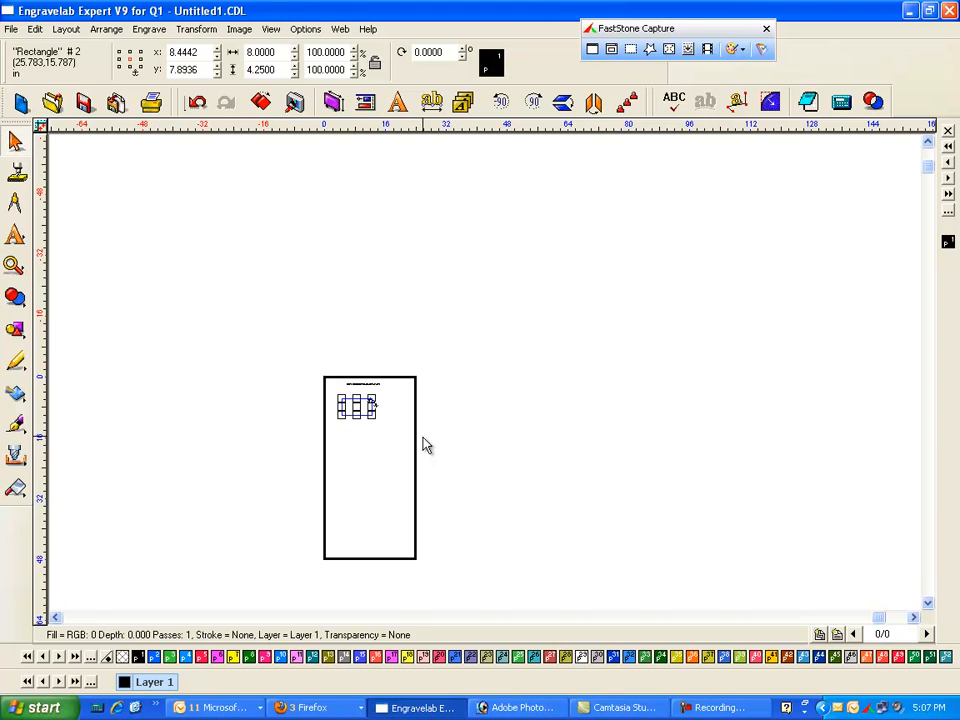
drag(368, 402, 381, 407)
click(508, 375)
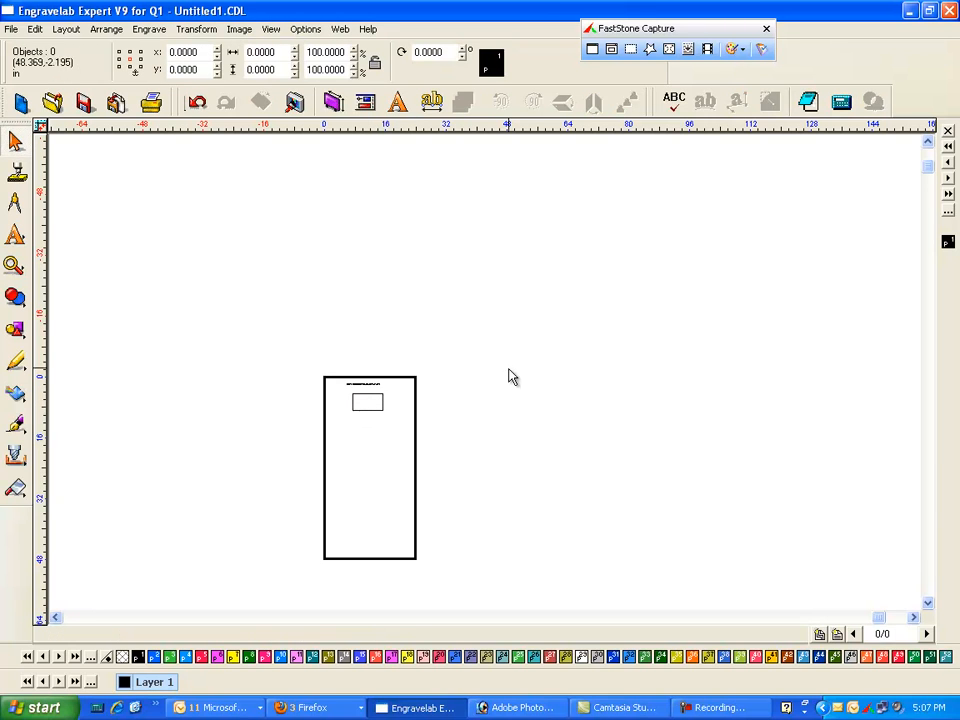
Import plate 1.jpg from the Beall Trailer folder and place it below the rectangle.
click(10, 30)
click(34, 138)
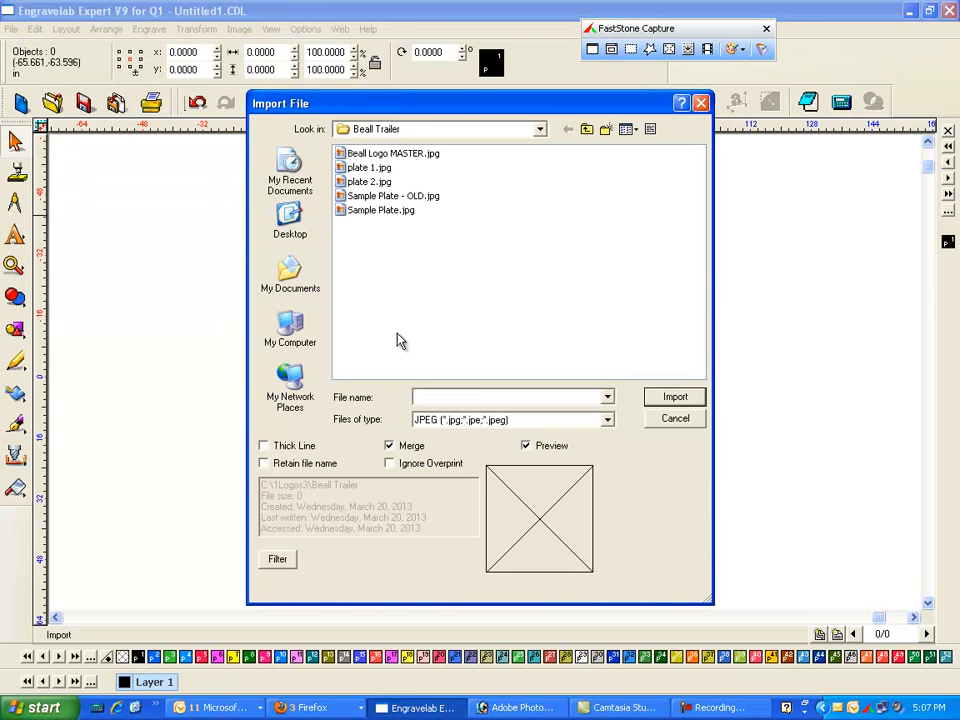
click(372, 168)
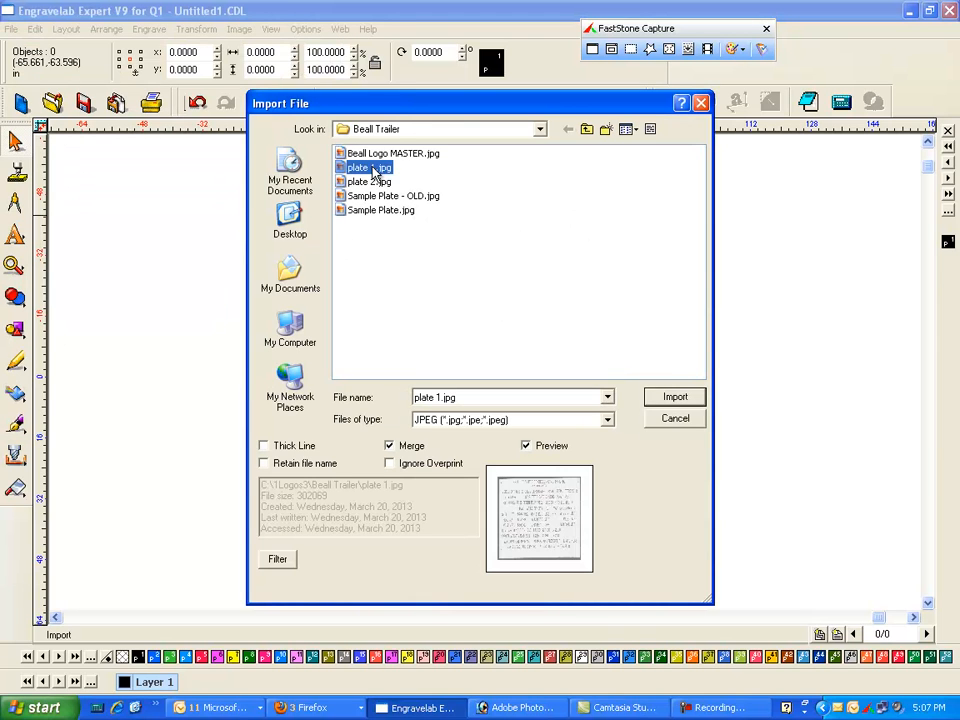
click(676, 397)
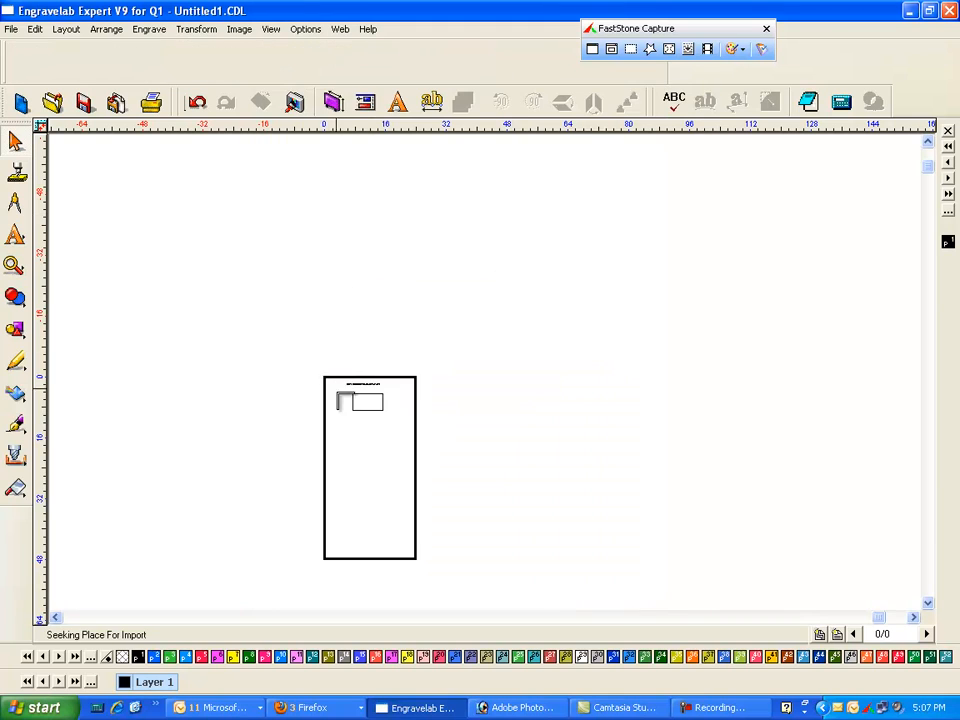
click(339, 420)
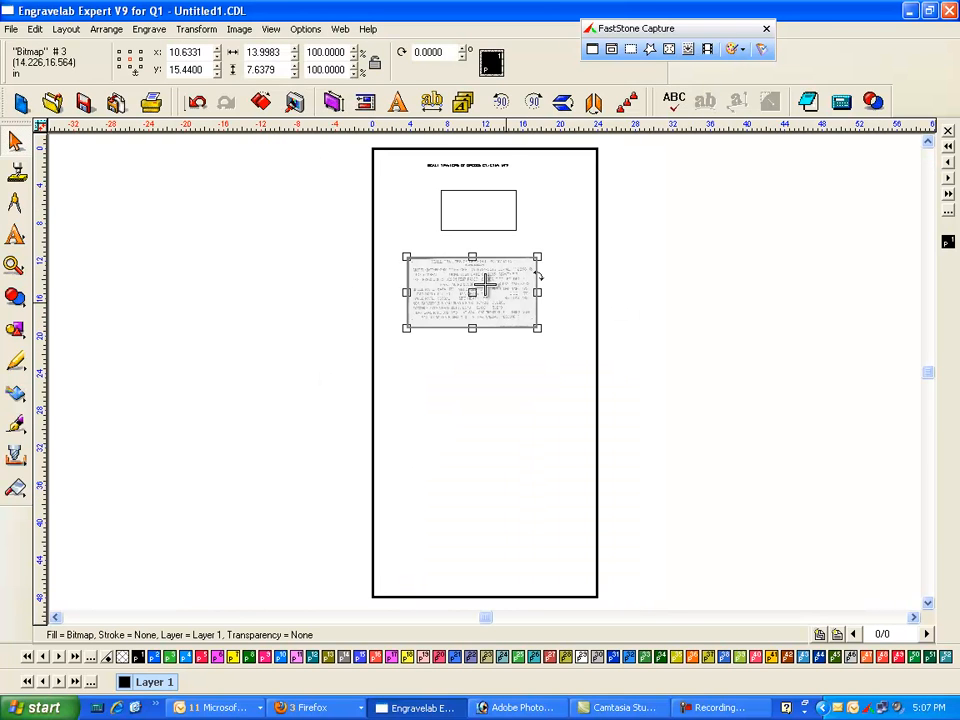
Set the imported bitmap's height to 4.5 in with its proportions locked.
click(15, 234)
click(14, 266)
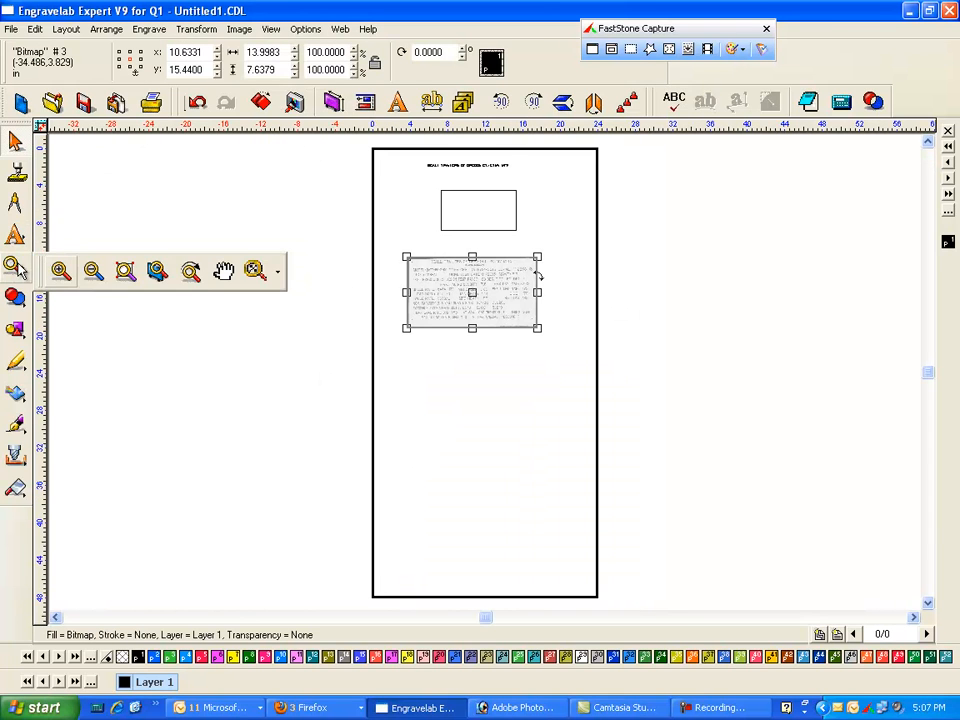
click(60, 270)
drag(398, 246, 590, 360)
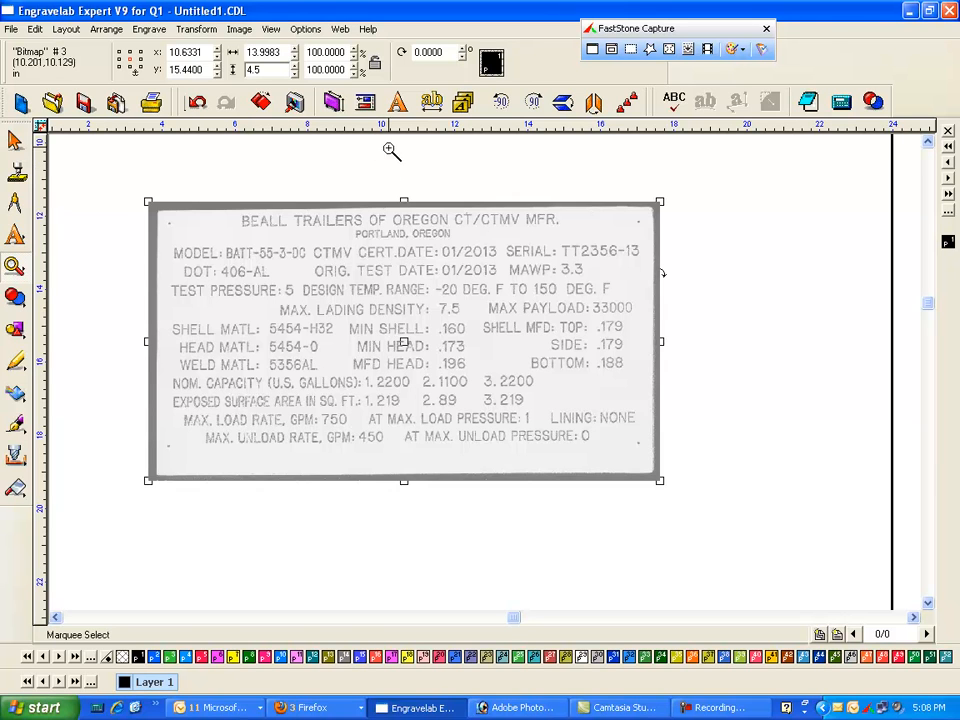
click(15, 140)
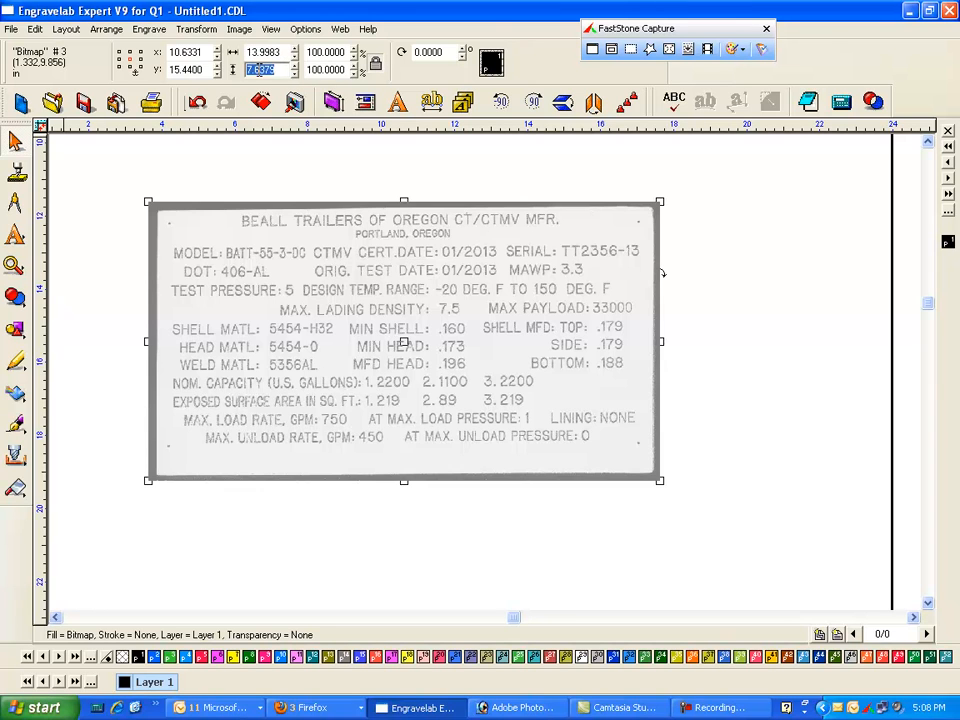
click(256, 70)
text(4.5)
key(Return)
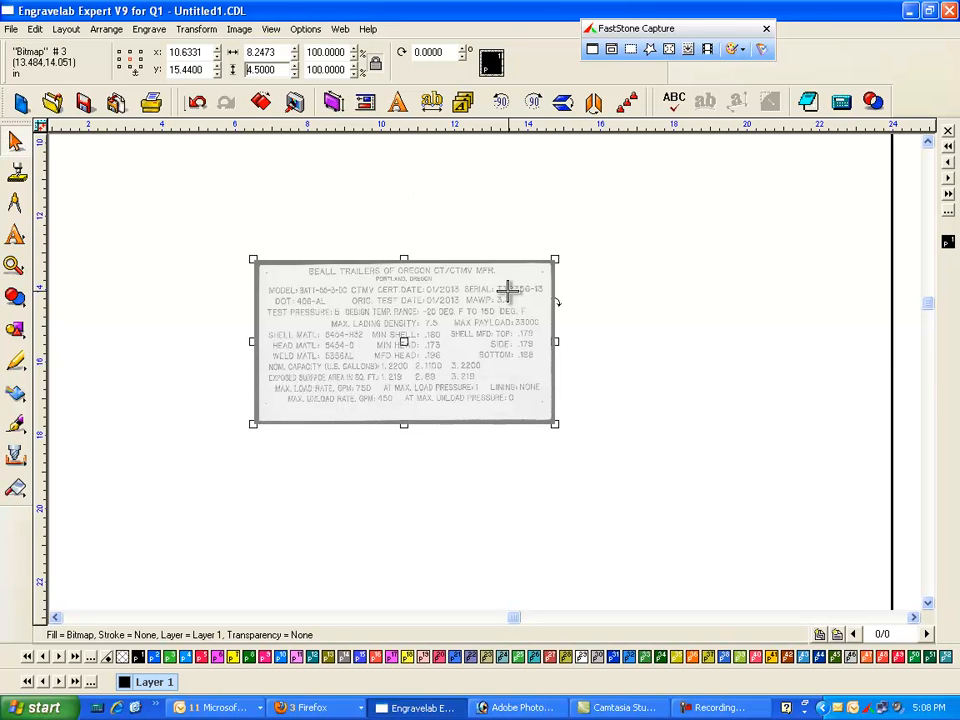
Move the bitmap up onto the rectangle, and shift the heading, rectangle and bitmap together to the plate's upper-left corner.
scroll(577, 285, up, 3)
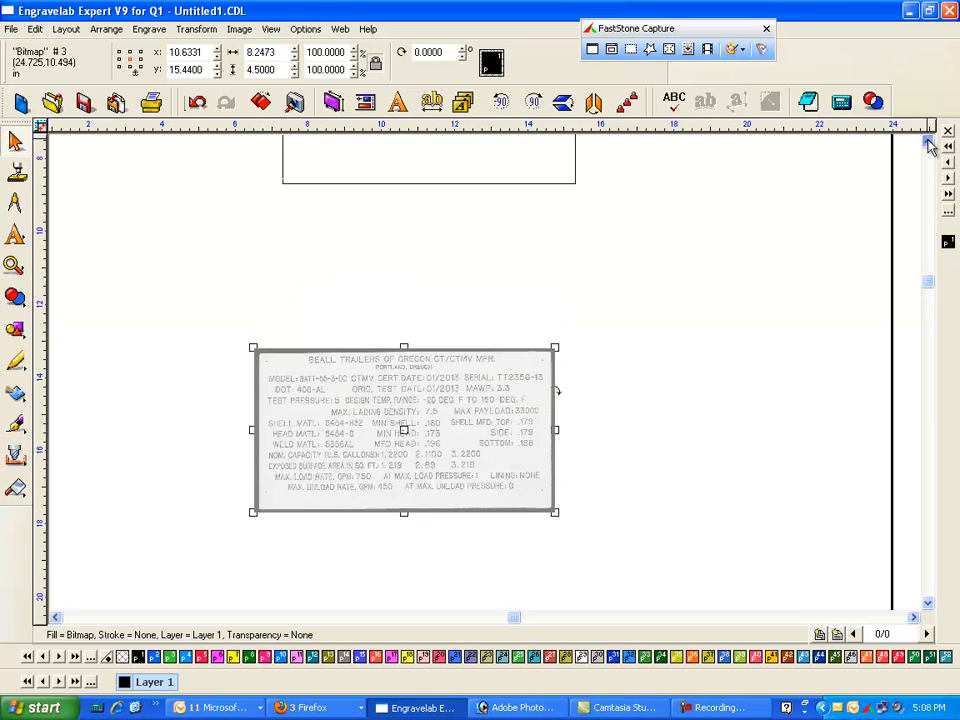
drag(409, 474, 430, 400)
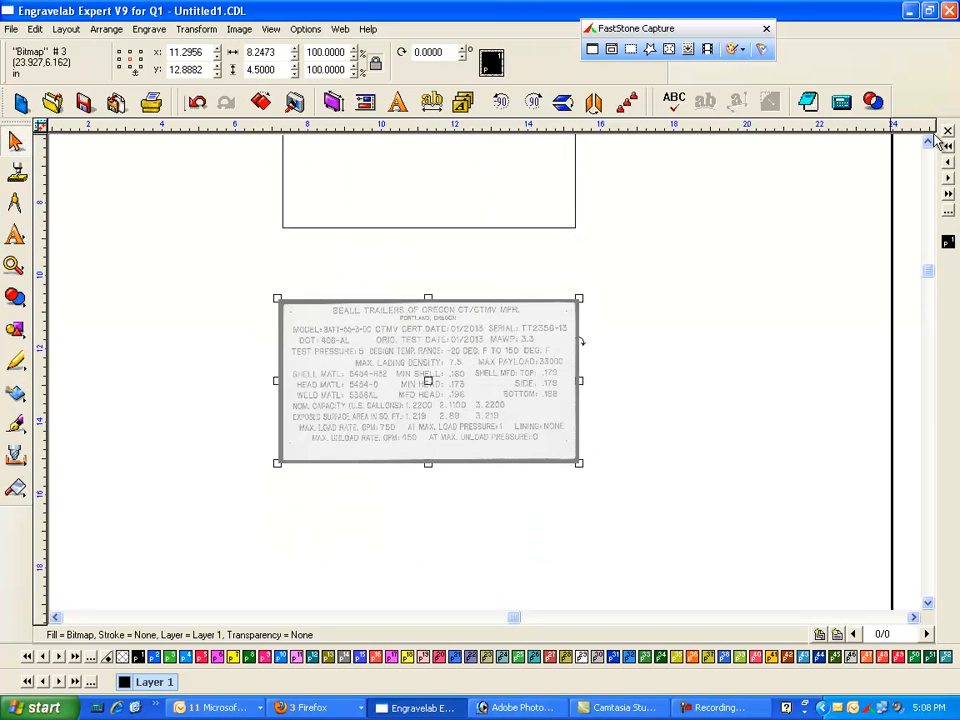
scroll(580, 341, up, 4)
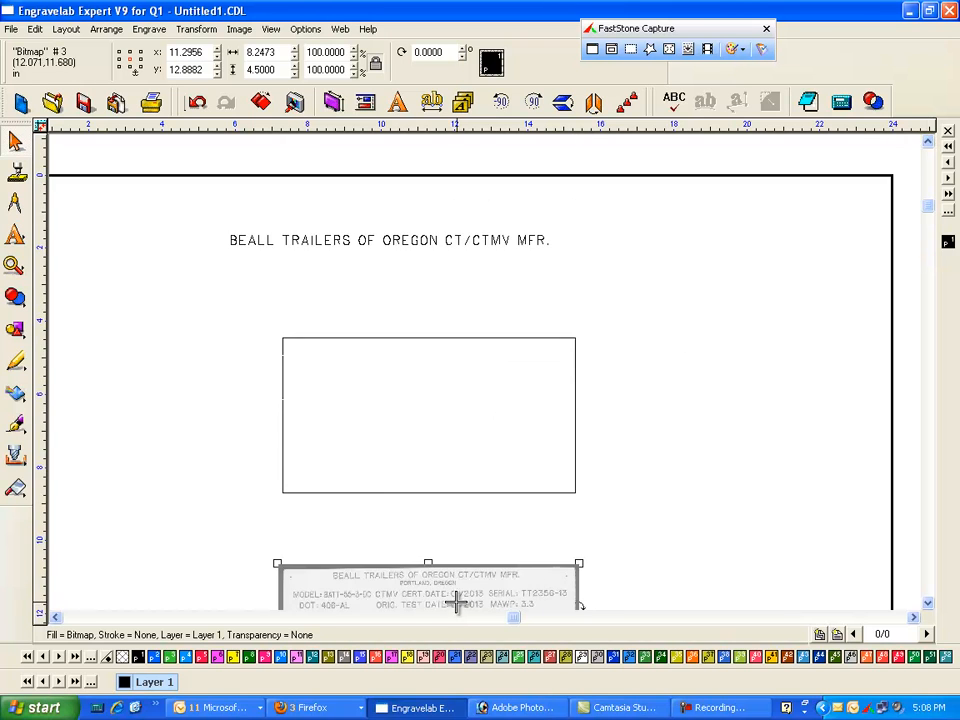
scroll(602, 558, down, 2)
drag(427, 405, 452, 336)
drag(345, 253, 483, 367)
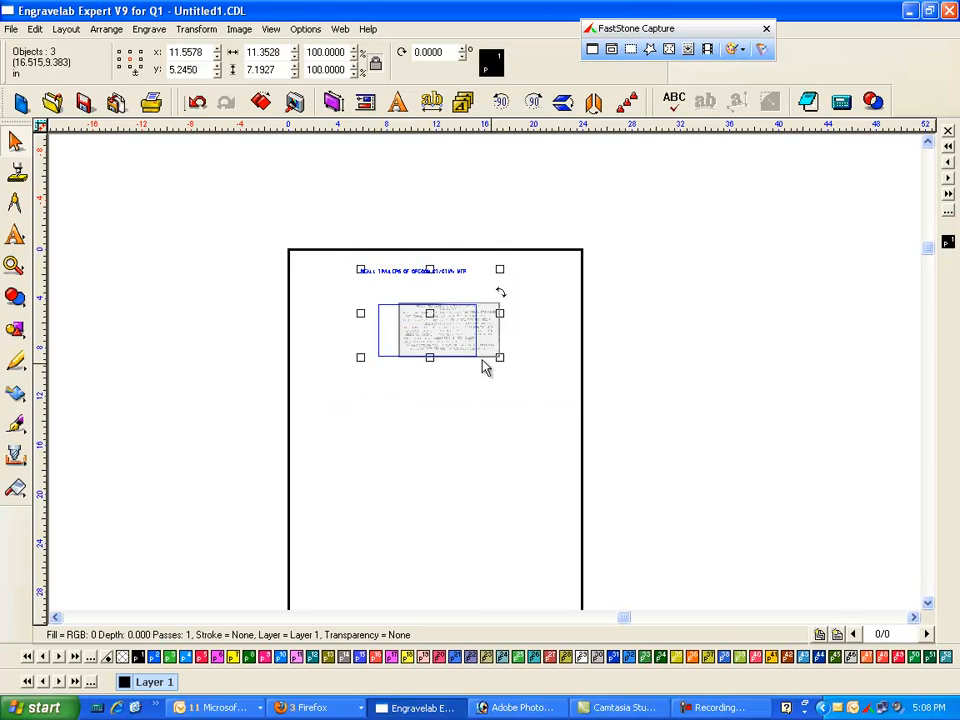
drag(430, 317, 365, 288)
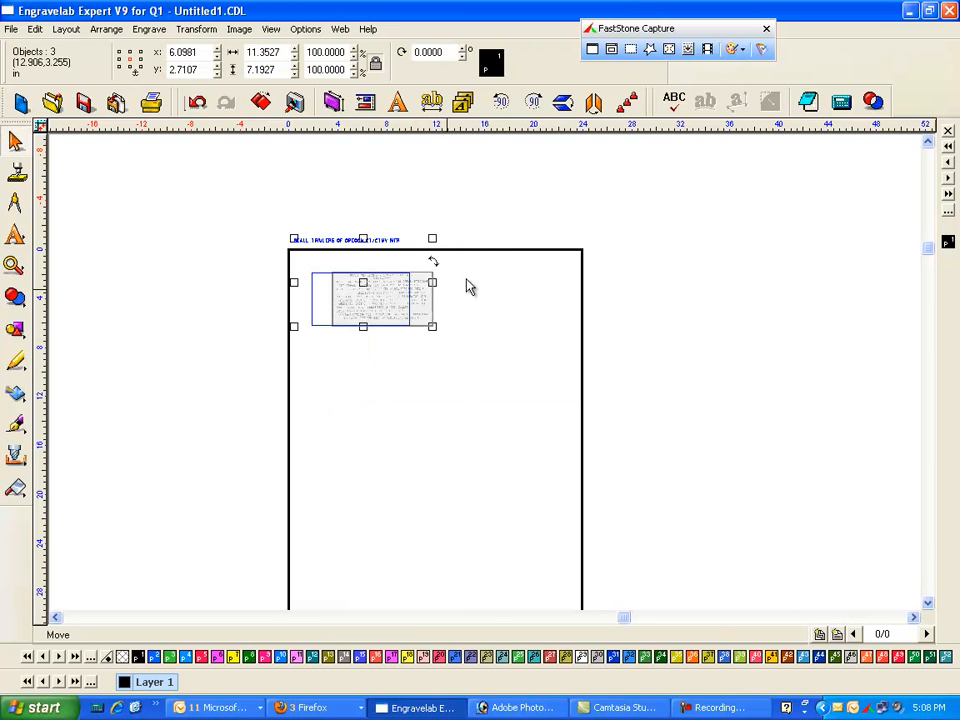
Set the plate size to 8 in wide by 4.25 in high.
click(66, 29)
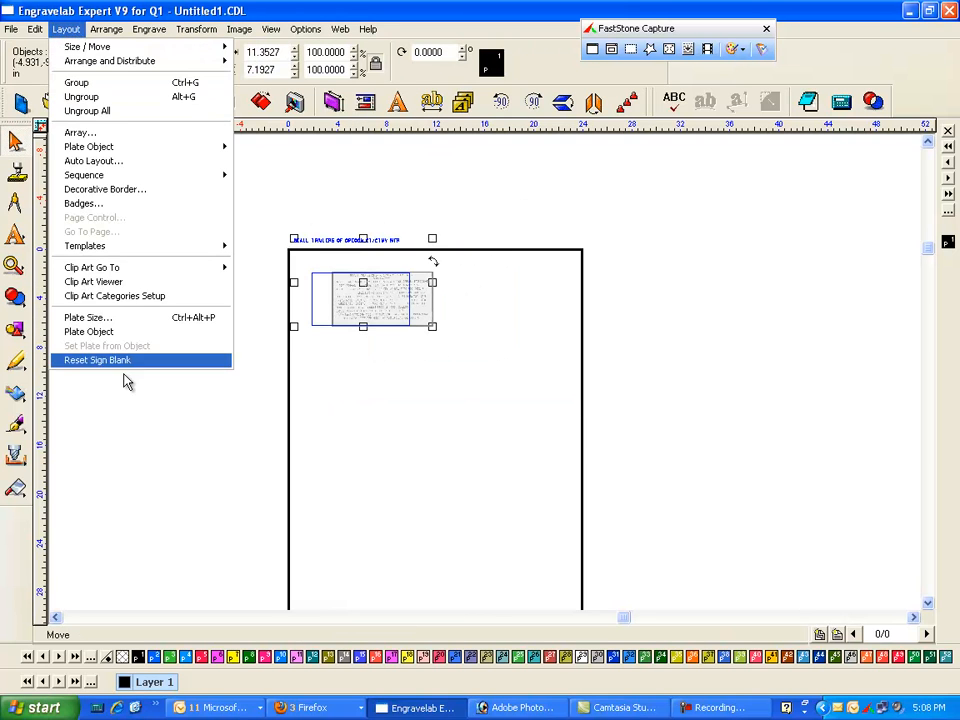
click(88, 317)
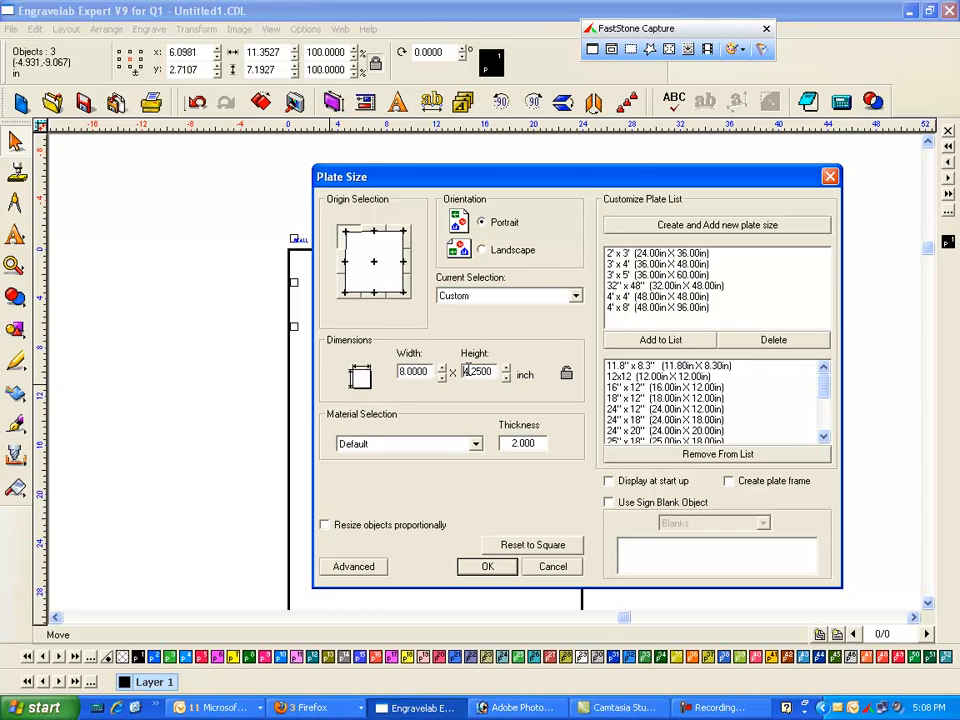
click(487, 568)
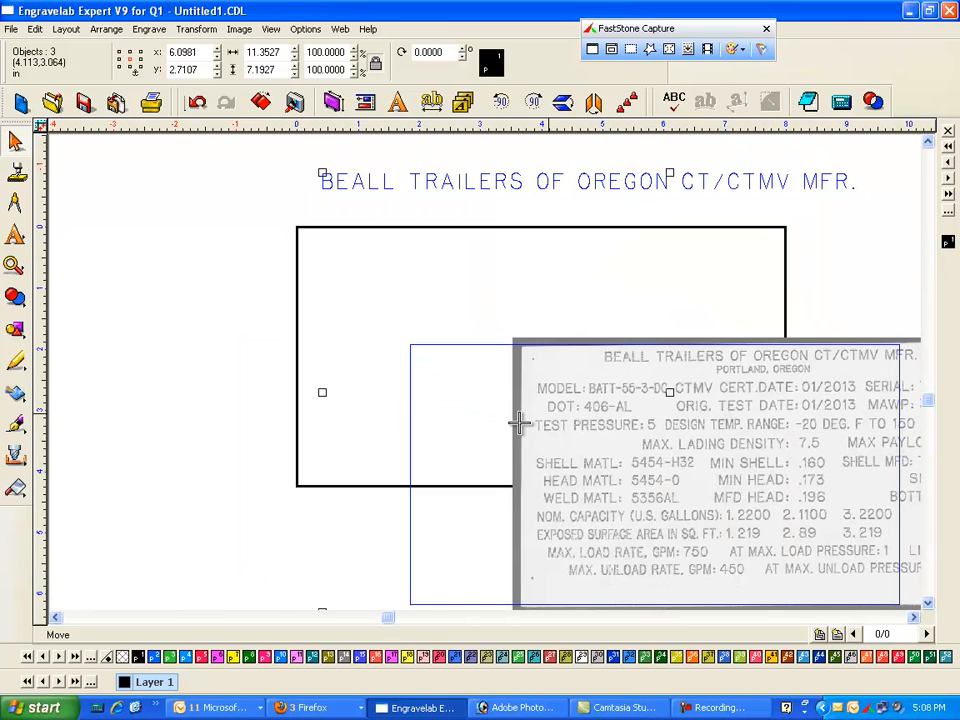
Delete the rectangle and move the bitmap so its nameplate lines up with the 8 x 4.25 in plate.
click(484, 426)
click(442, 343)
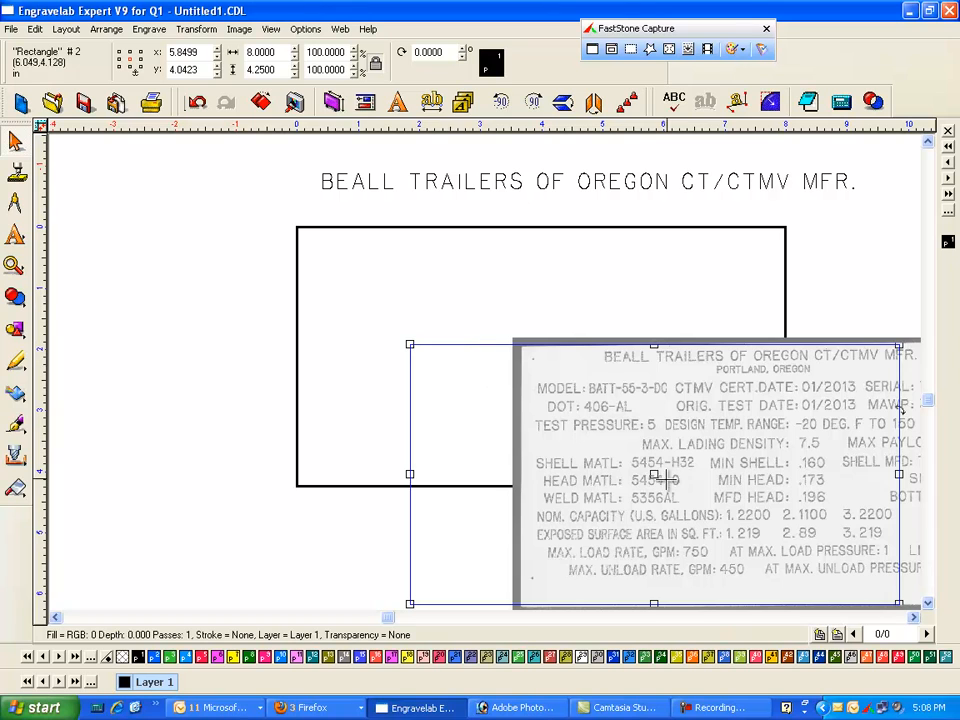
click(655, 474)
drag(720, 484, 497, 377)
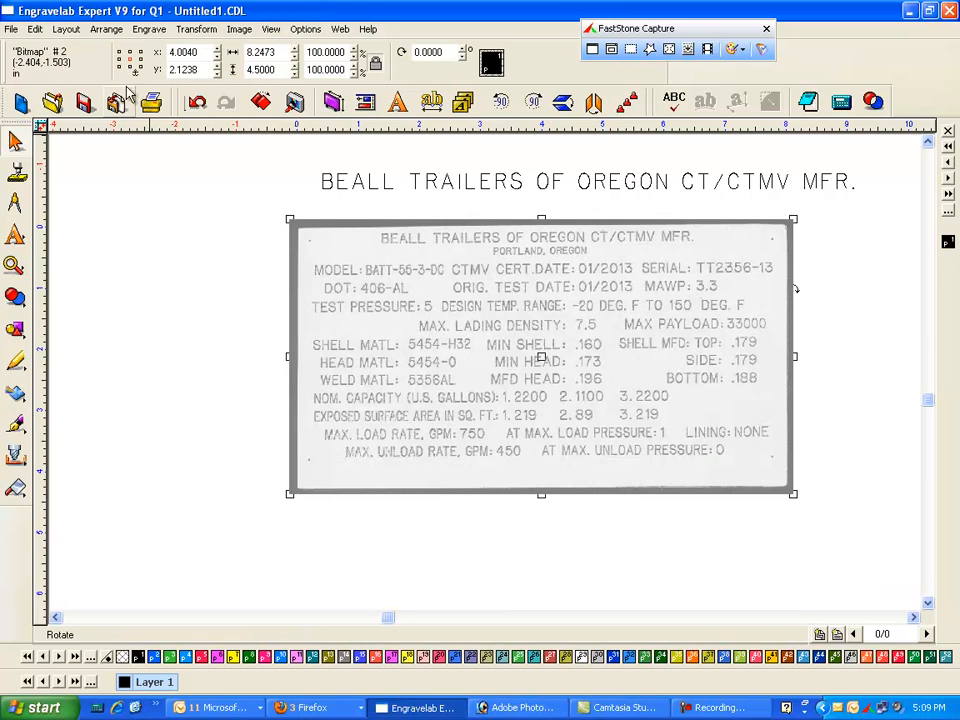
Create a rectangle matching the outline of the 8 x 4.25 in plate.
click(66, 29)
click(118, 332)
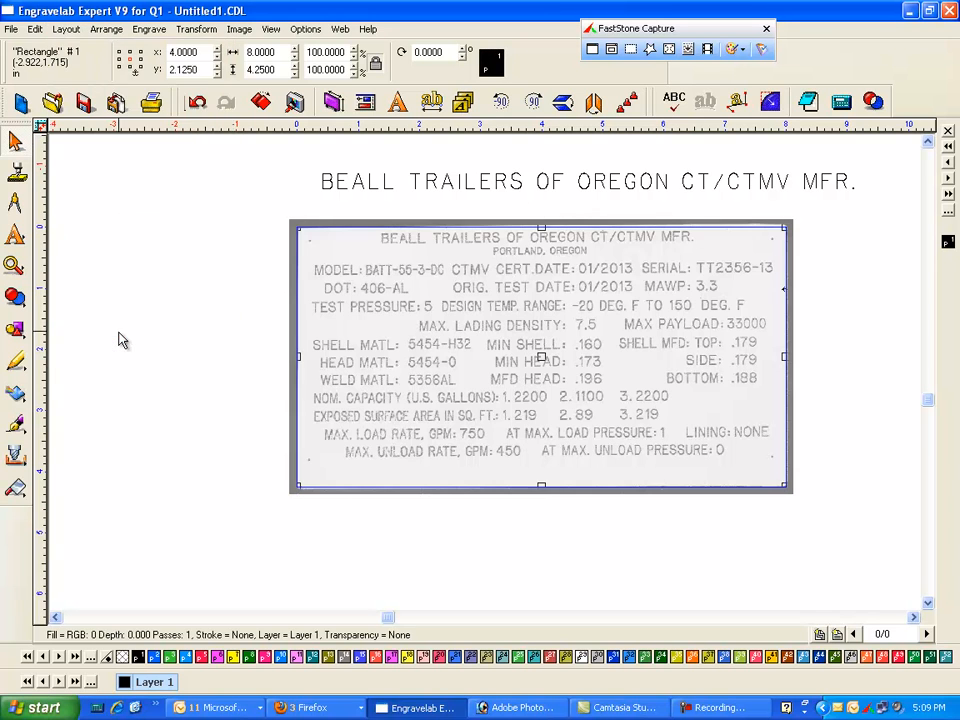
click(166, 386)
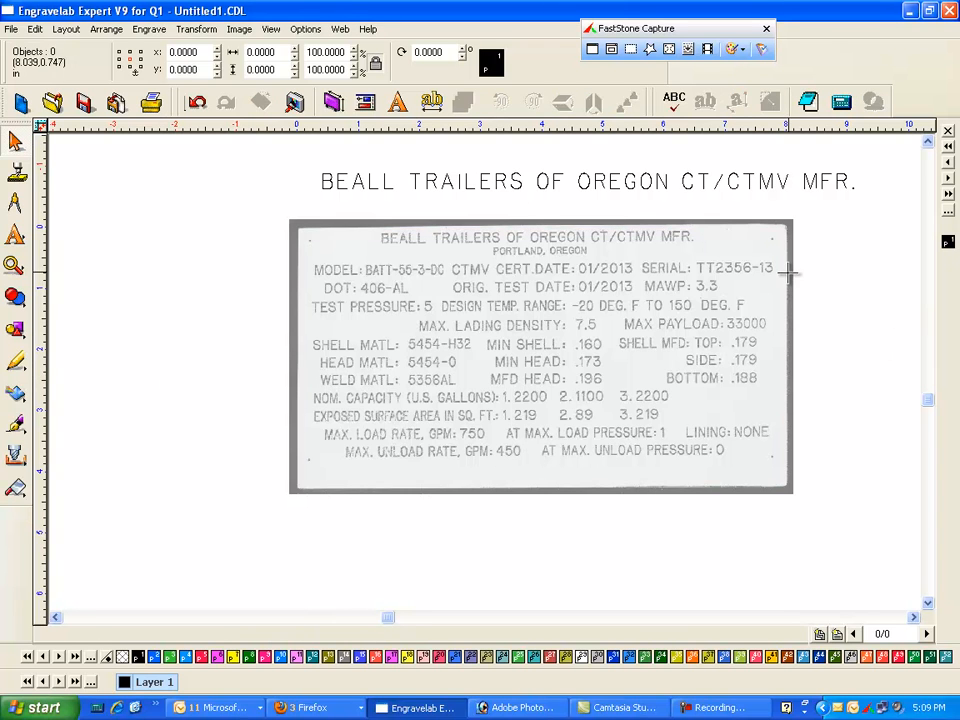
Send the scanned nameplate bitmap to the back, behind the plate outline rectangle.
click(789, 274)
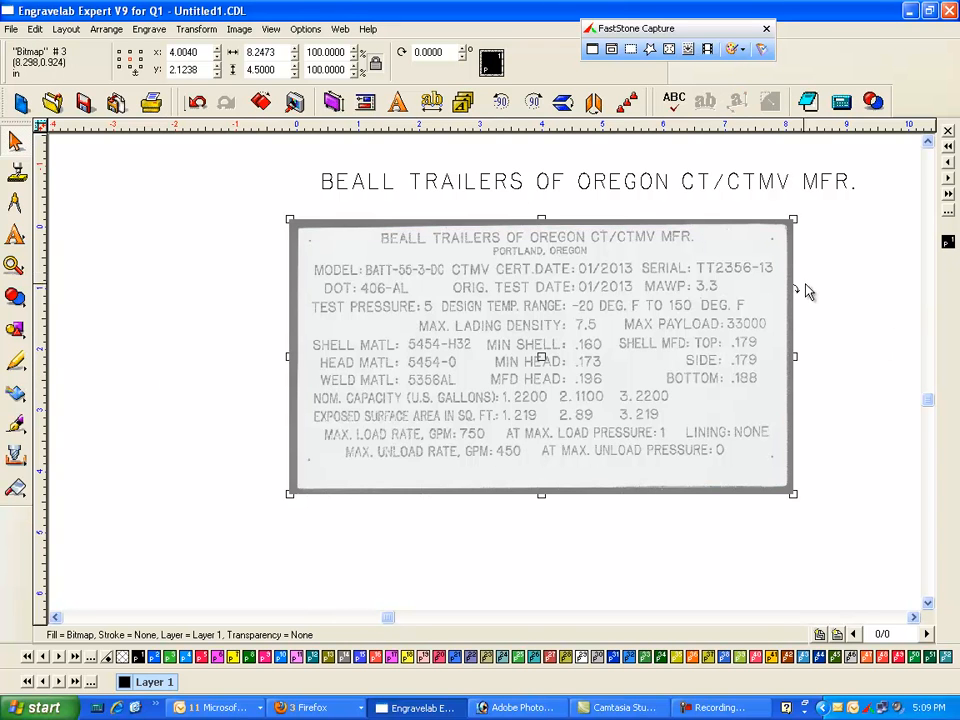
click(106, 30)
mouse_move(118, 46)
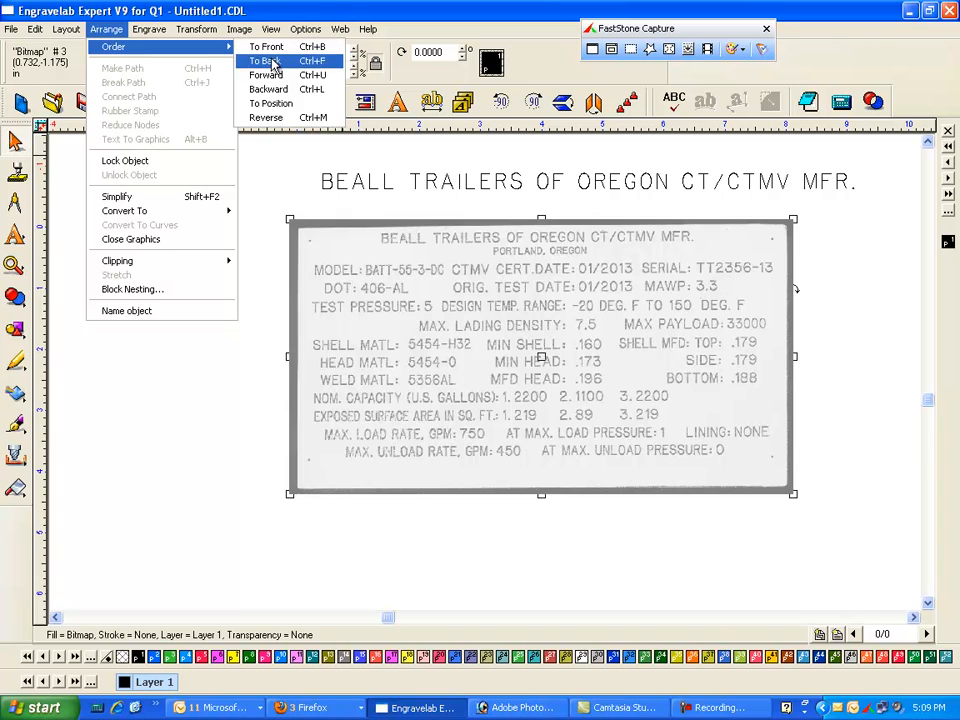
click(264, 61)
click(806, 304)
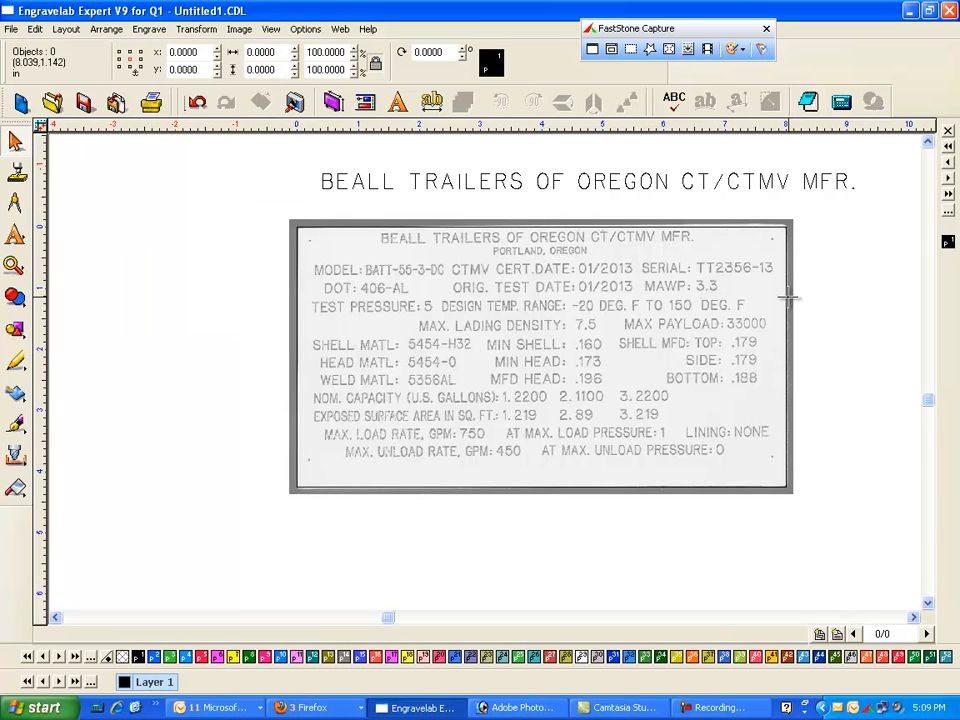
Nudge the bitmap slightly down and left so the scanned nameplate lines up with the rectangle.
click(788, 296)
click(790, 251)
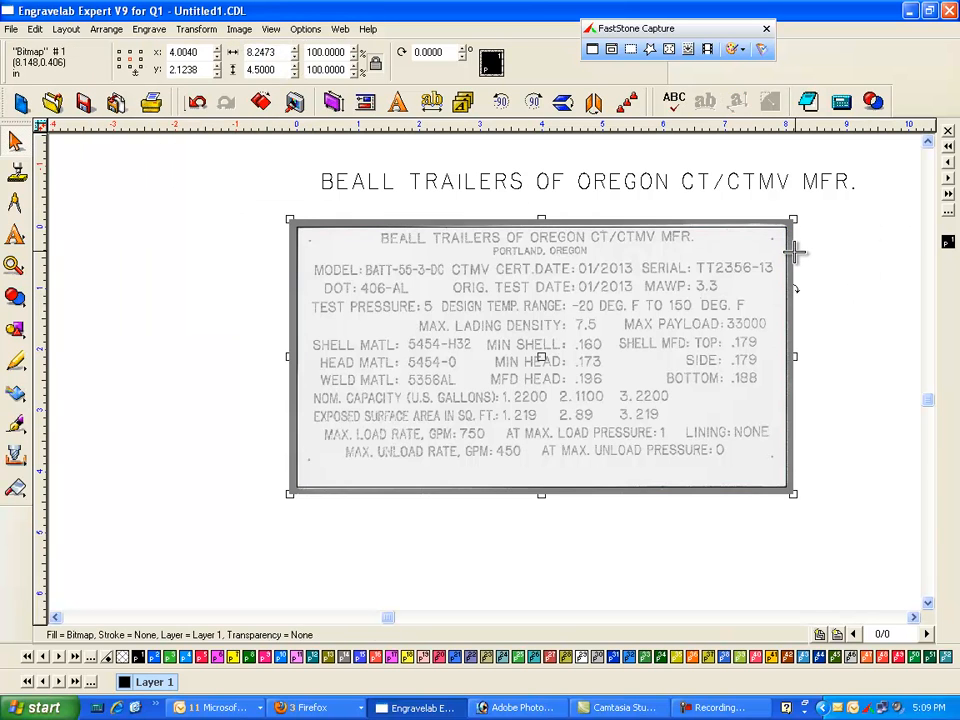
key(Down)
key(Down)
key(Down)
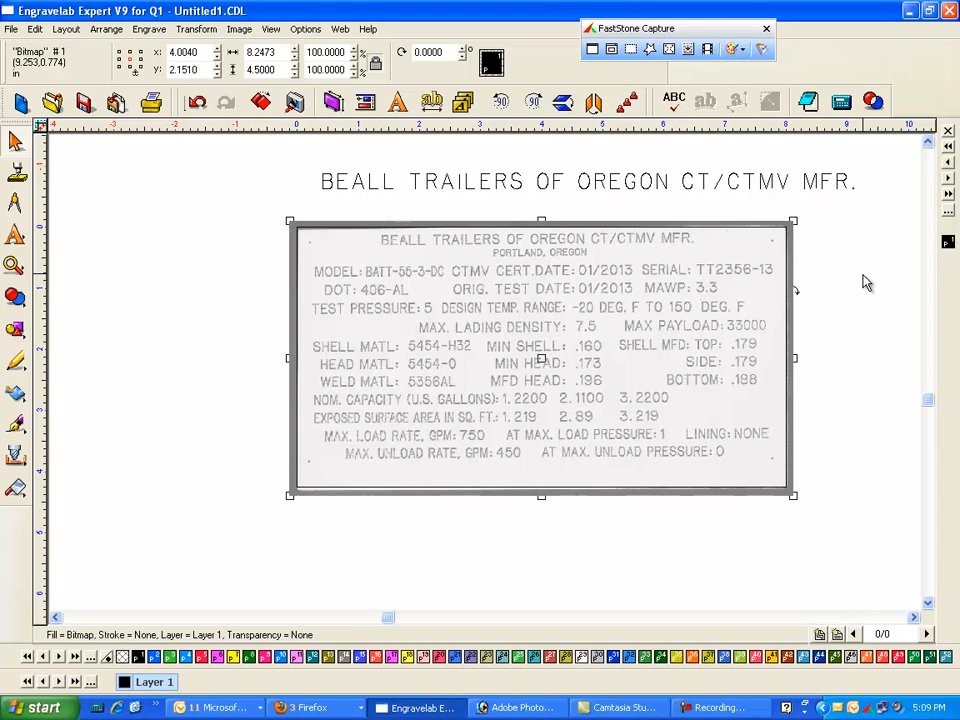
key(Left)
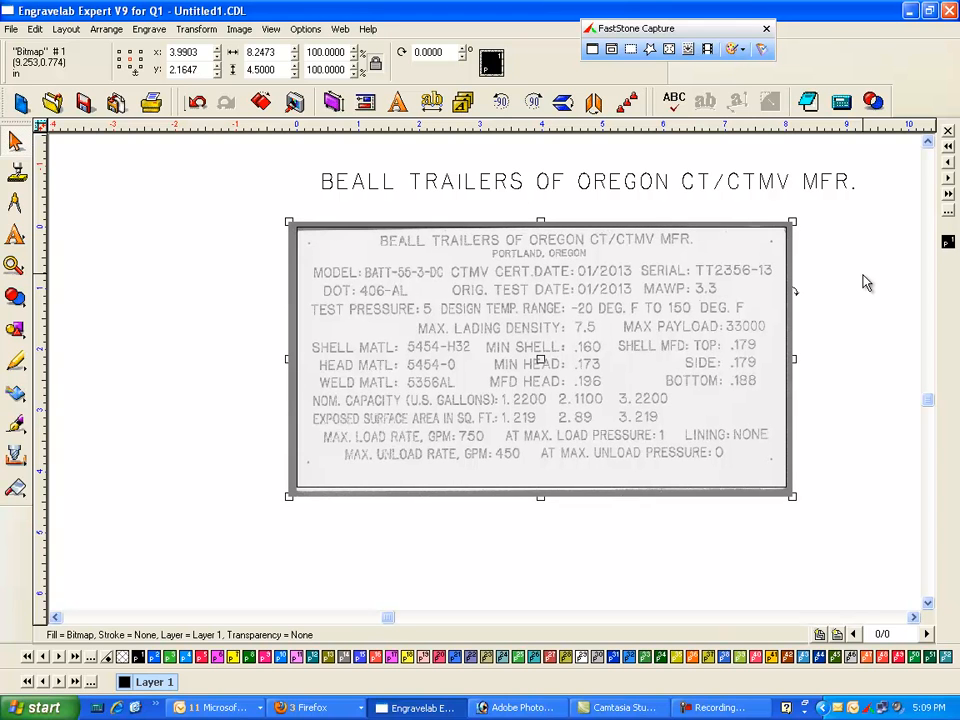
Shift the BEALL TRAILERS heading to the left above the plate and set its font height to 0.188.
click(728, 187)
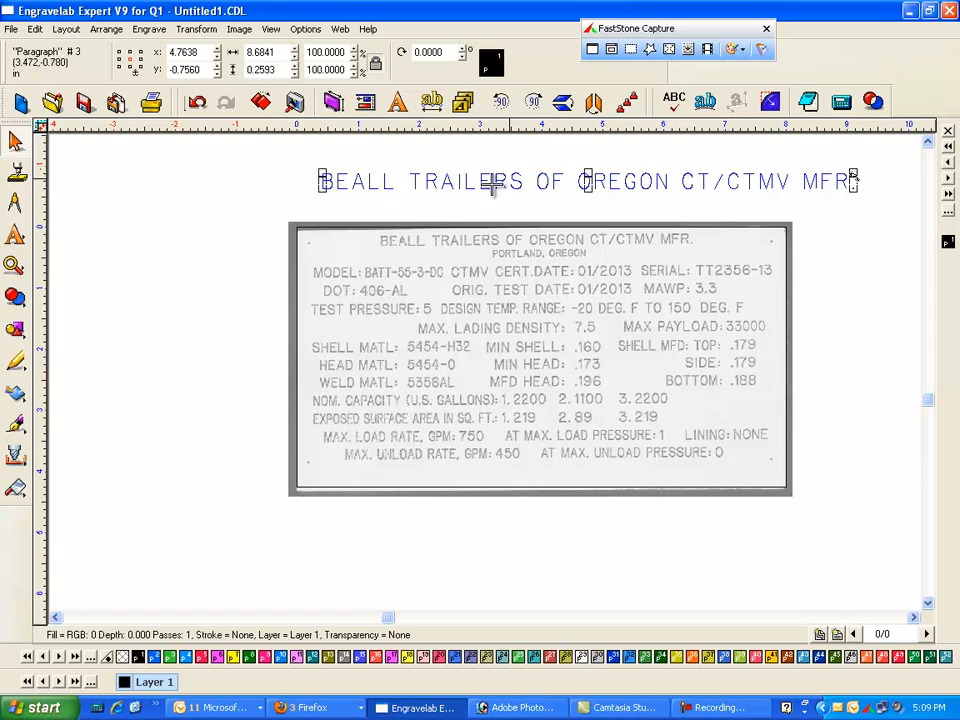
drag(604, 183, 572, 182)
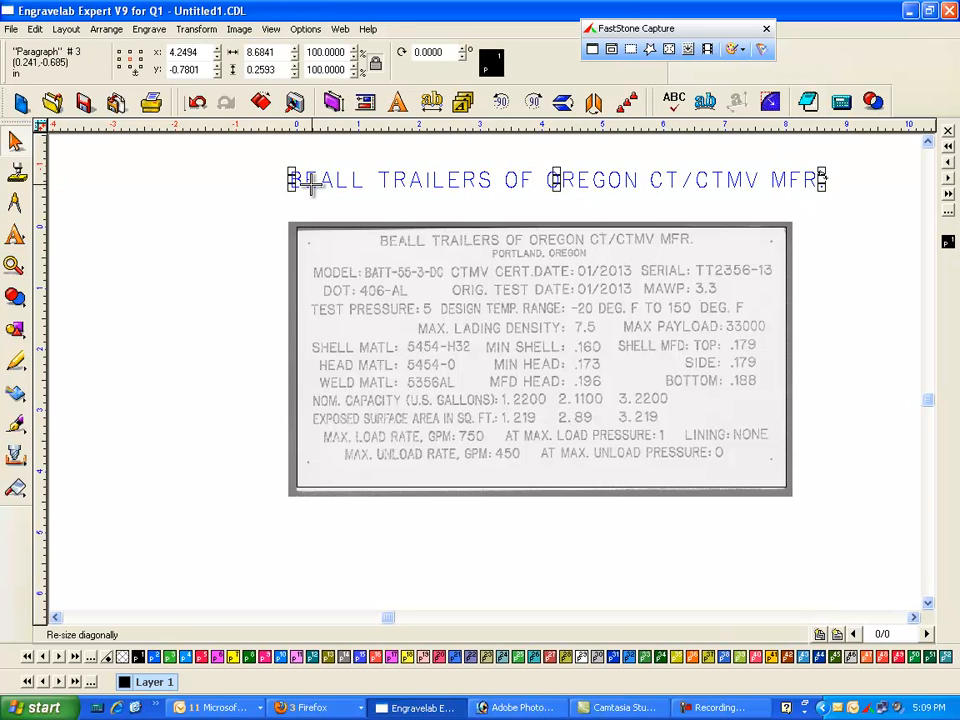
double_click(313, 186)
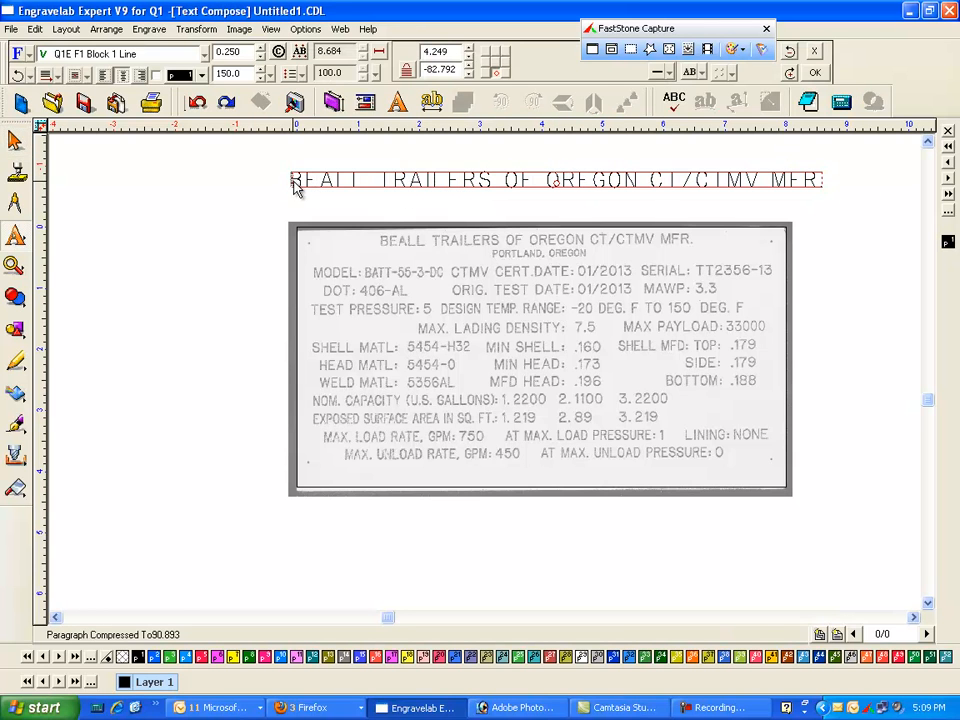
drag(293, 186, 846, 180)
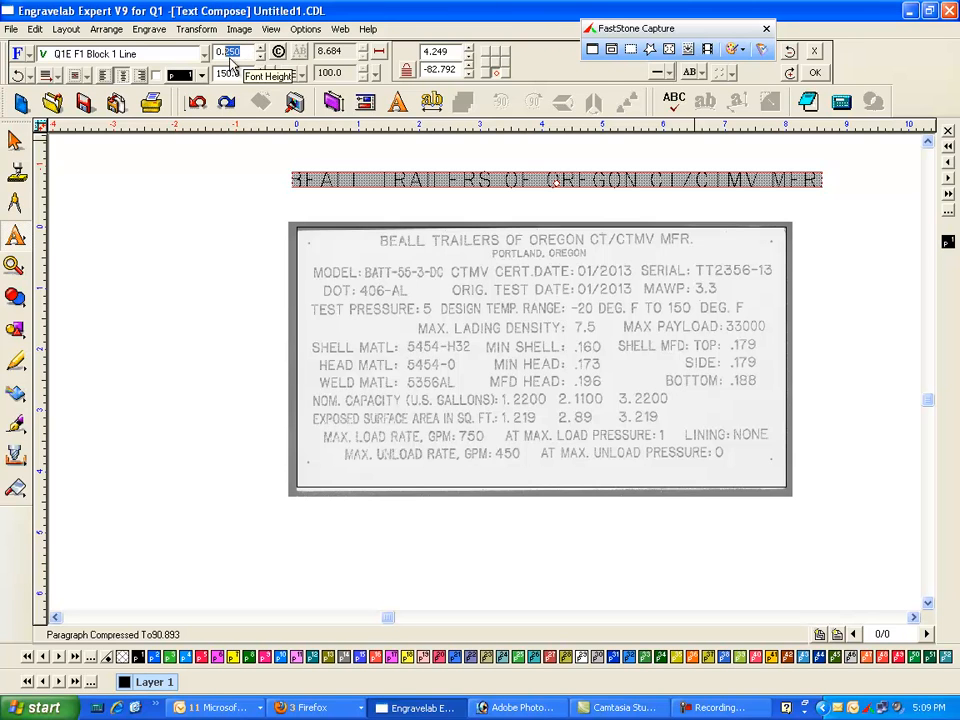
key(Return)
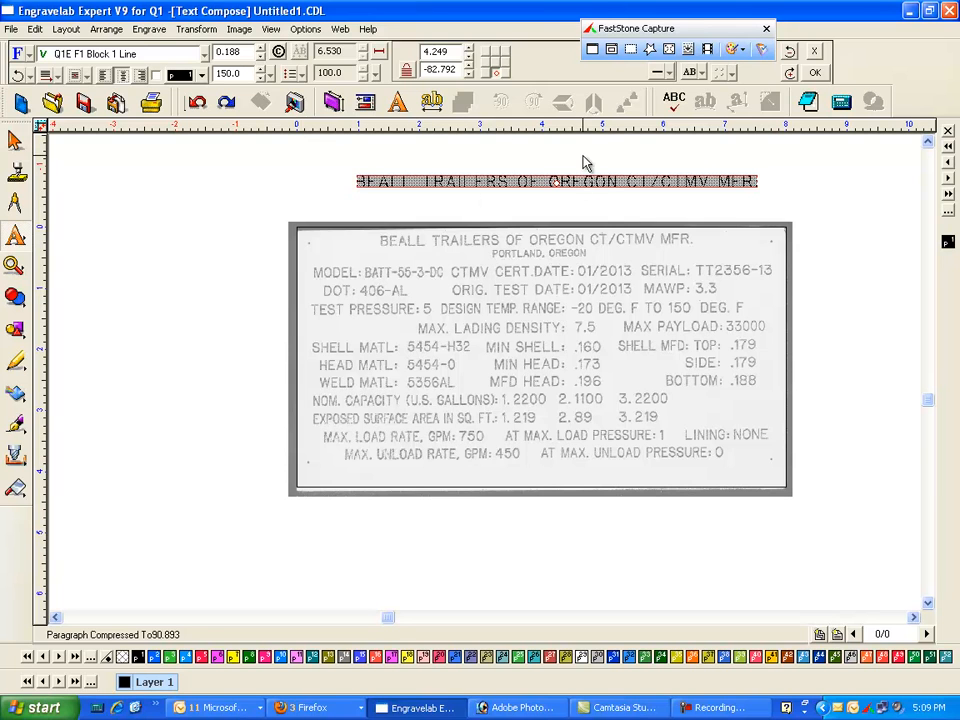
key(Escape)
Move the heading down onto the scanned title line and set its font height to 0.125.
drag(553, 178, 564, 244)
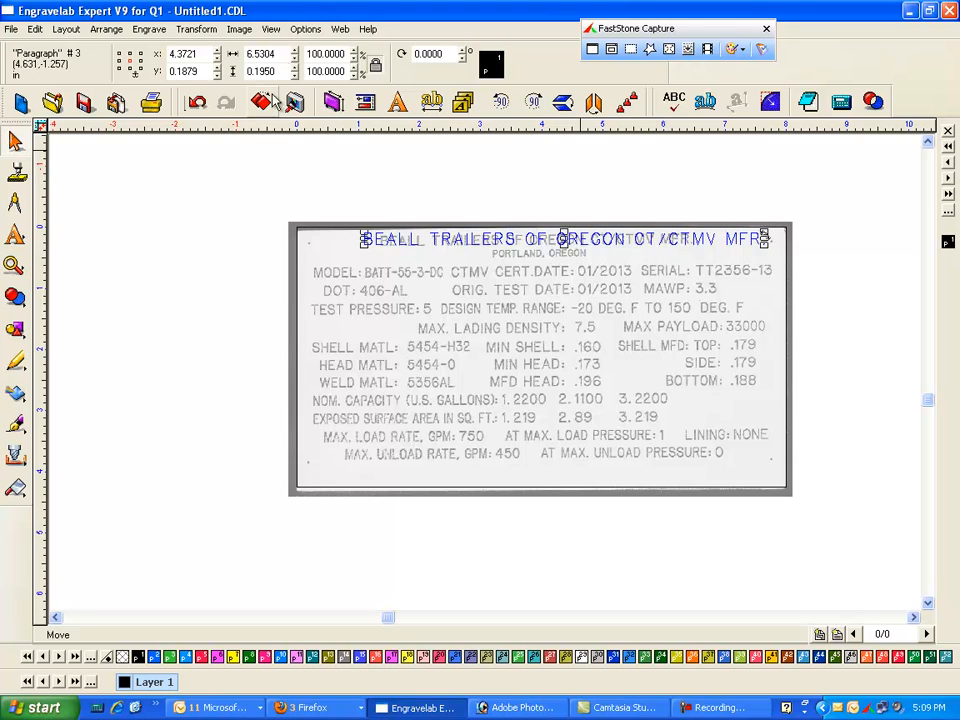
double_click(395, 250)
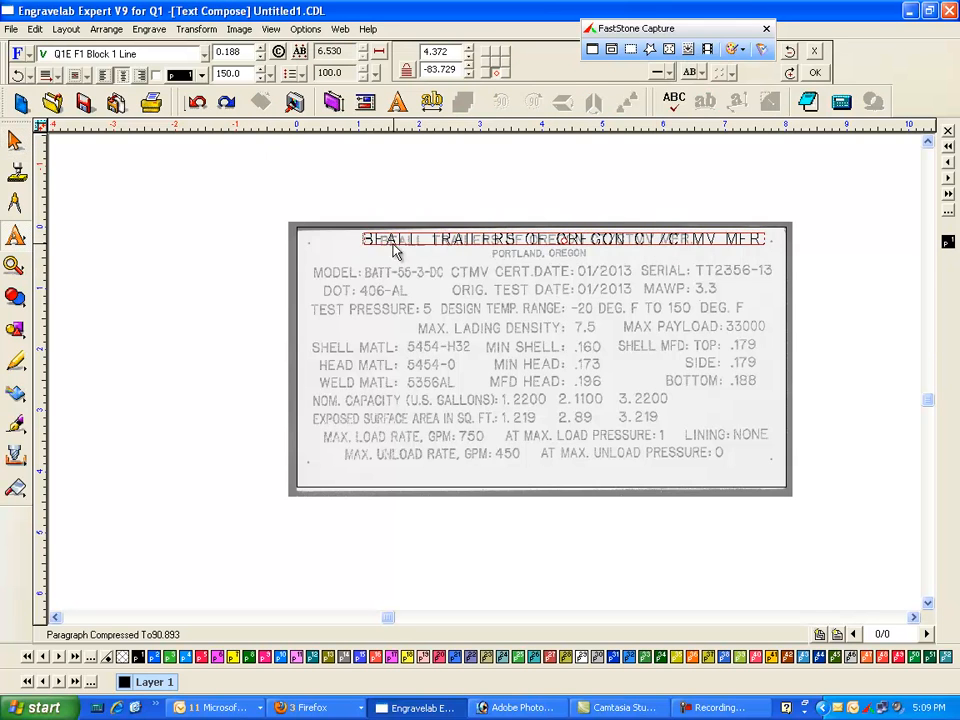
drag(366, 248, 776, 246)
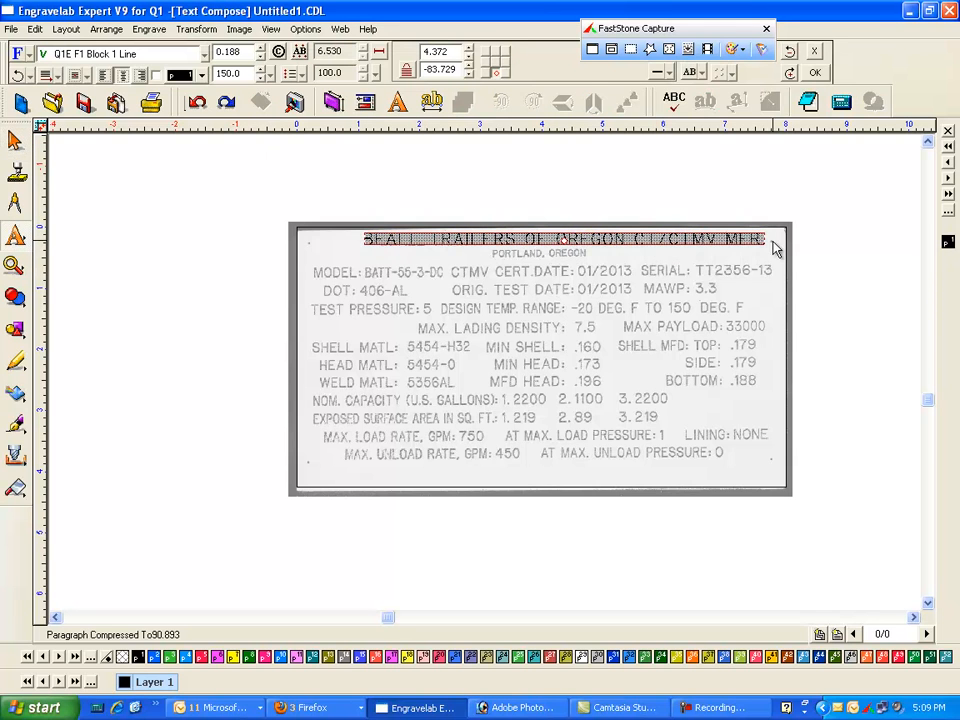
click(262, 56)
click(516, 154)
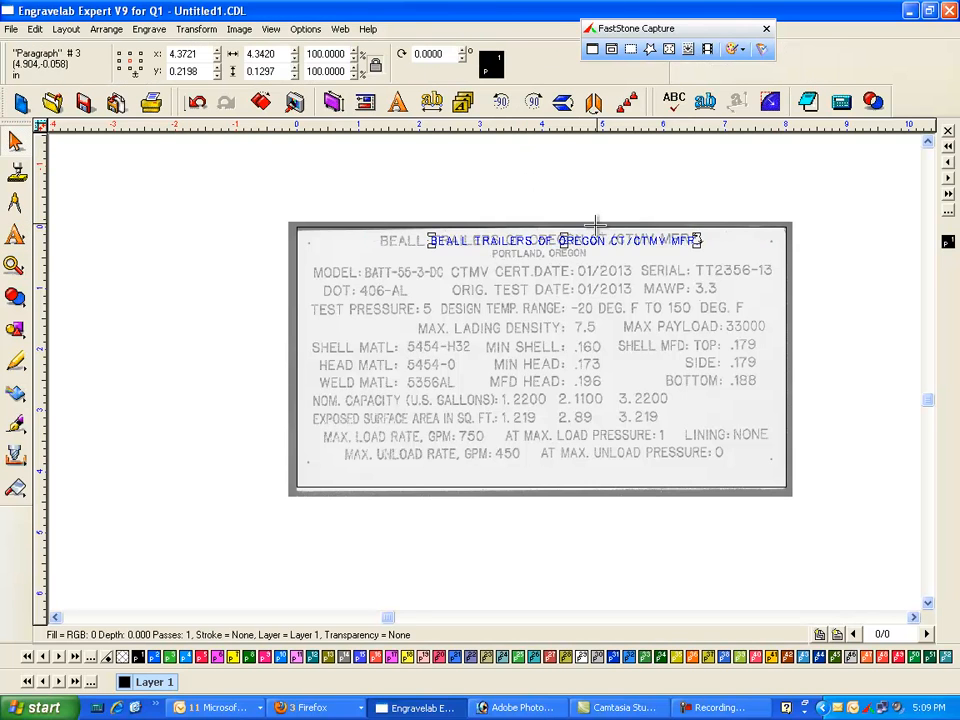
Move the heading left and nudge it up until its first letter lines up with the start of the scanned title.
drag(565, 241, 518, 250)
drag(14, 265, 62, 272)
drag(366, 214, 705, 274)
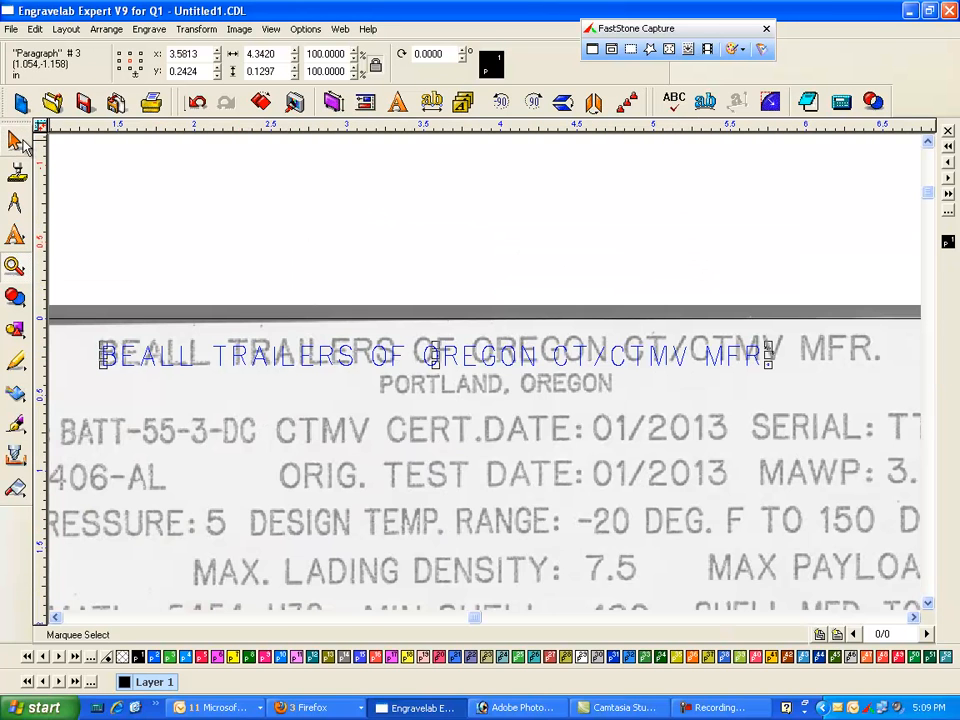
click(16, 143)
key(Up)
key(Up)
key(Left)
key(Left)
key(Left)
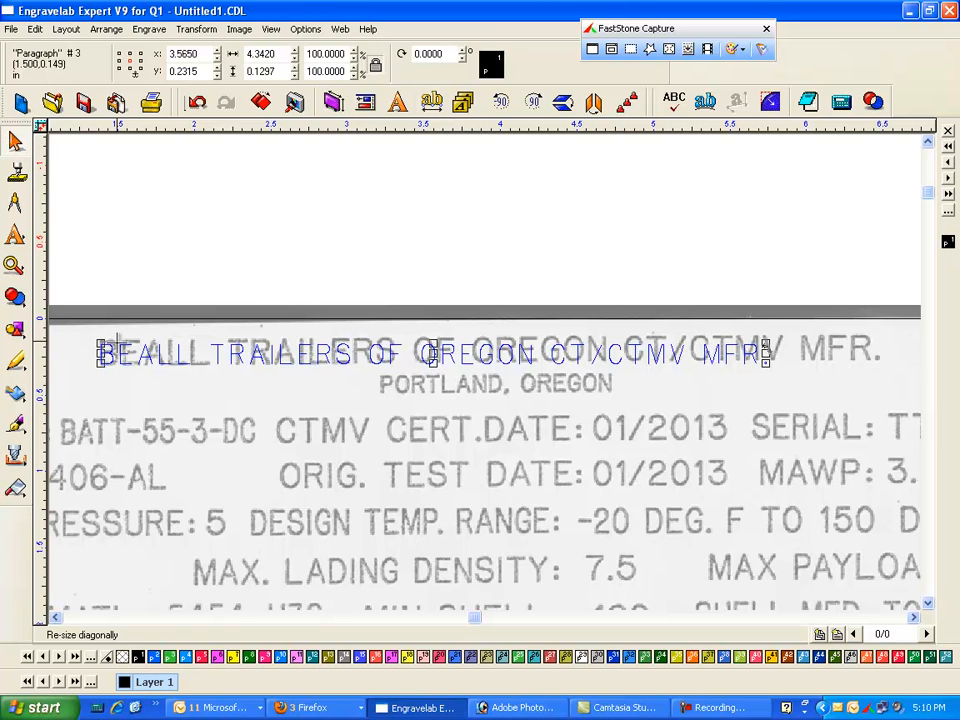
Set the heading's font height to 0.150 and realign its left end with the start of the scanned title.
double_click(118, 368)
drag(118, 368, 797, 370)
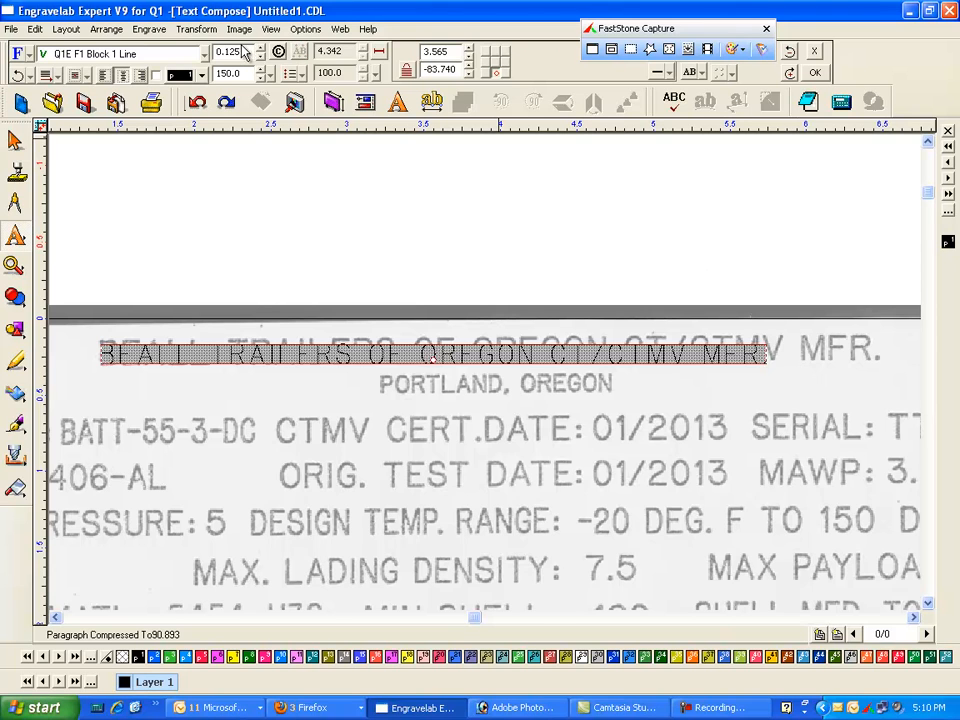
text(5)
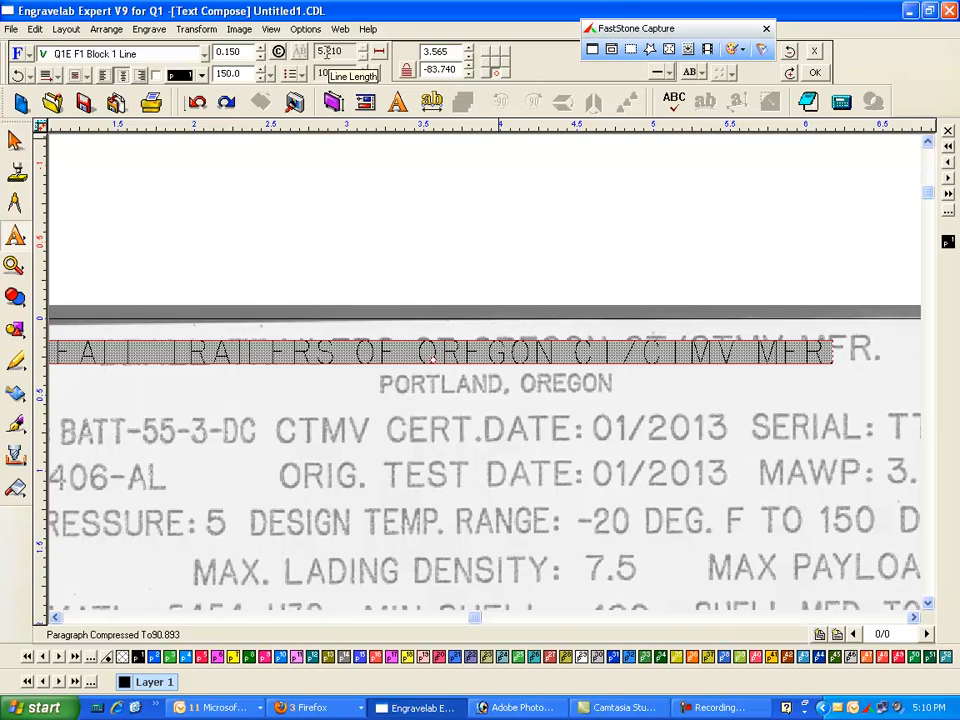
click(421, 148)
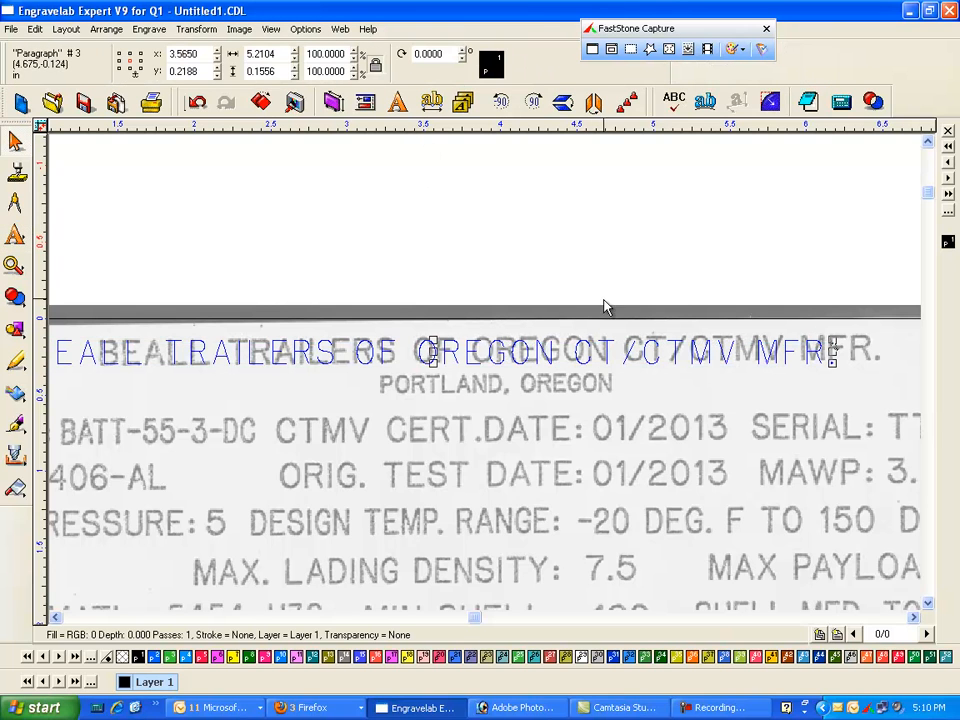
drag(432, 350, 498, 352)
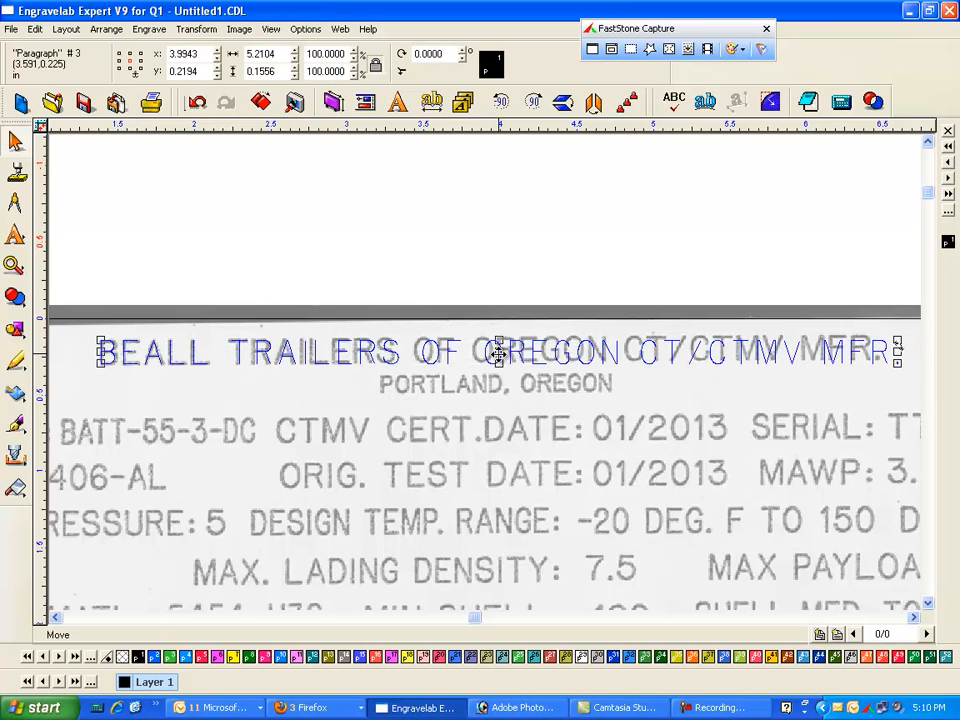
Narrow the heading from its right end to about 5.10 in wide, and nudge it left over the scanned title.
click(914, 618)
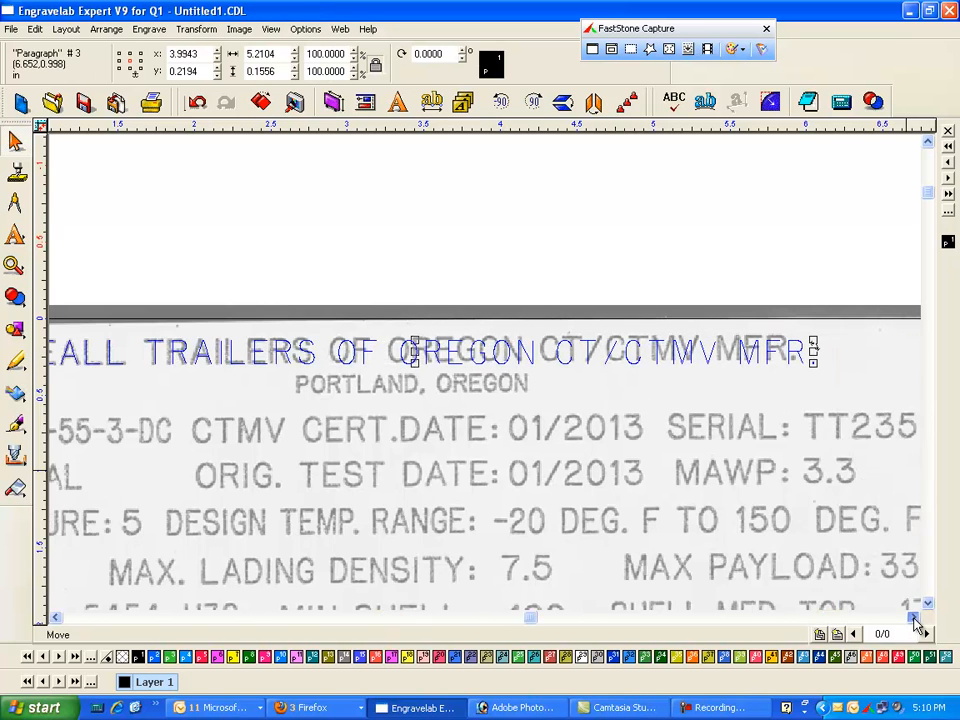
click(914, 618)
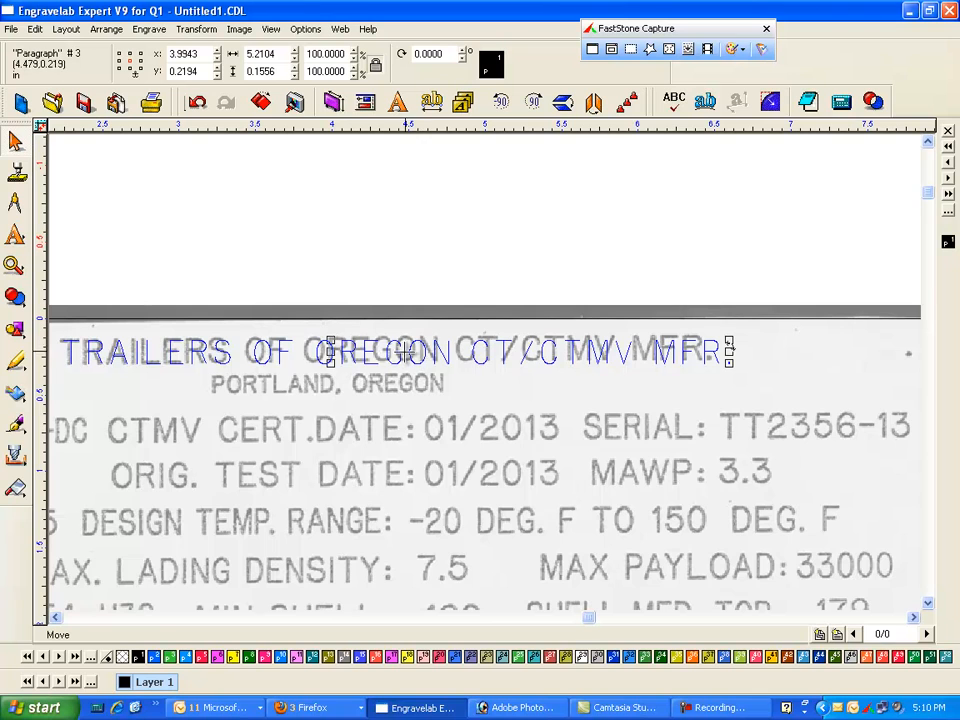
scroll(448, 267, down, 2)
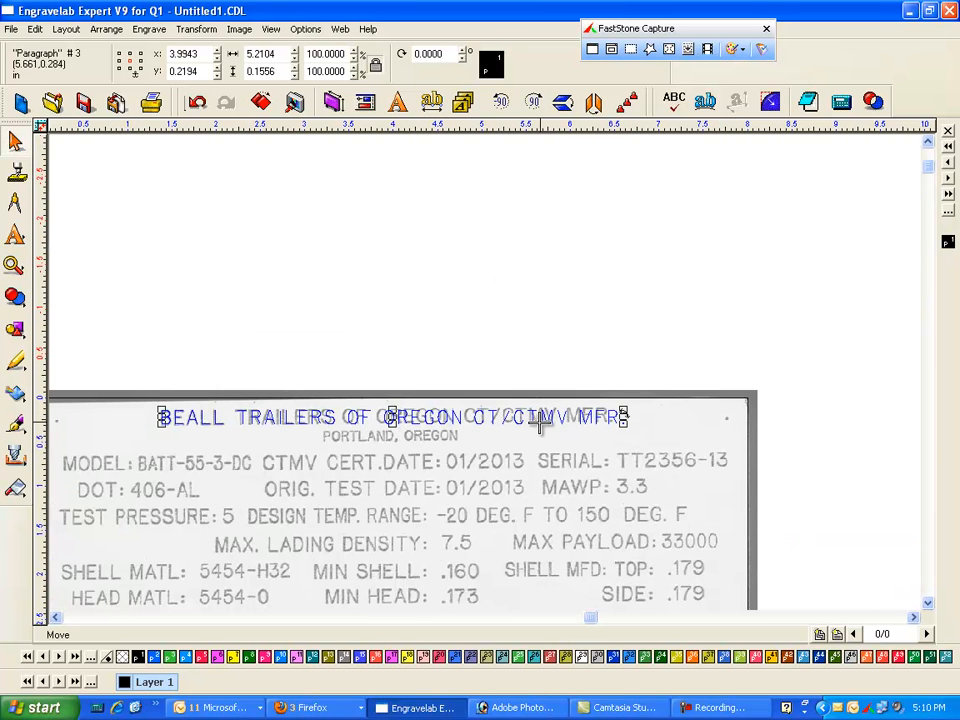
drag(623, 416, 614, 416)
click(633, 340)
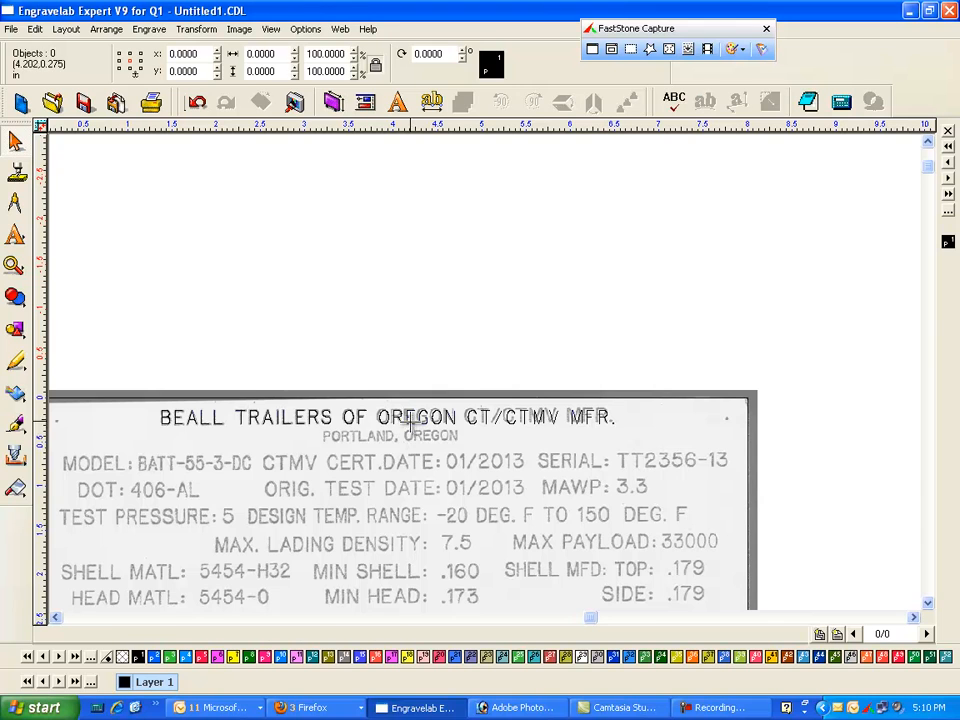
click(541, 437)
key(Left)
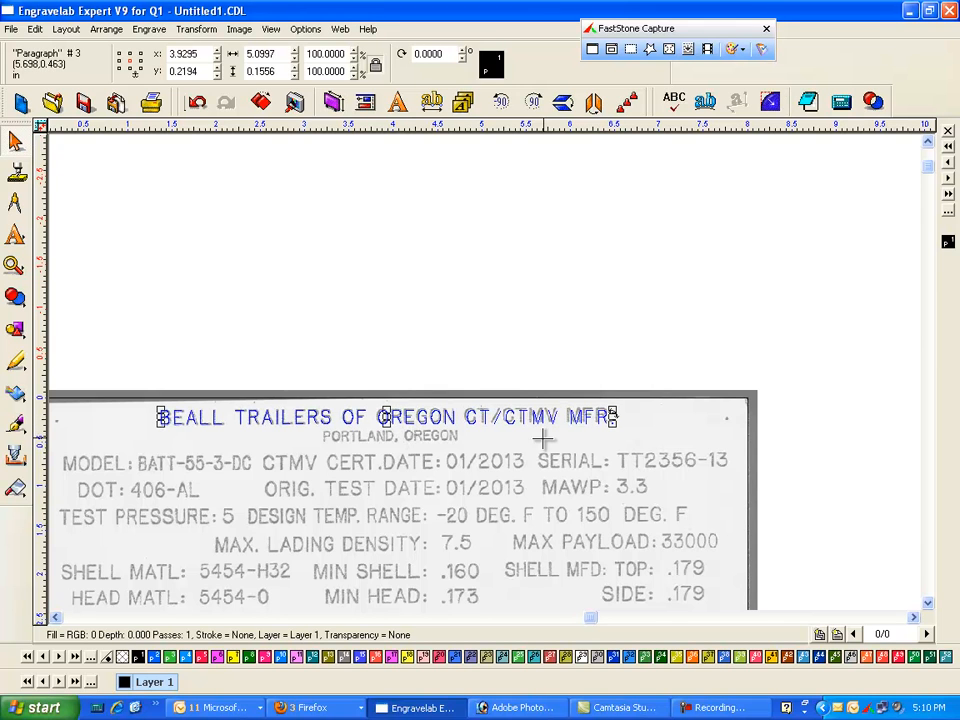
click(437, 315)
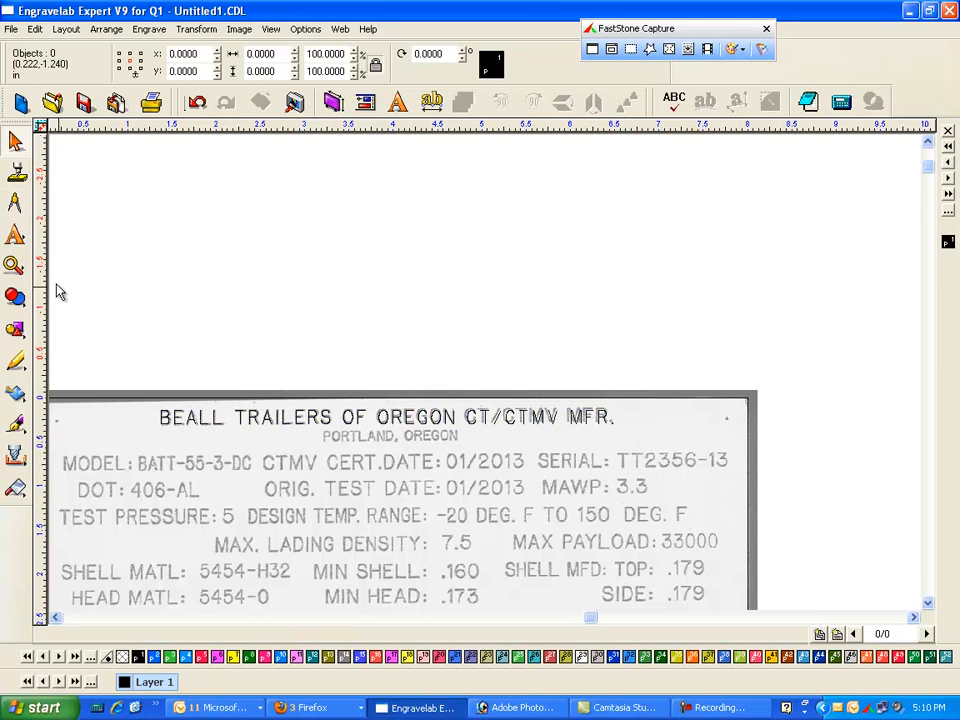
Add a new text line reading "portland, orgegon" in the empty area above the plate.
click(14, 234)
click(90, 245)
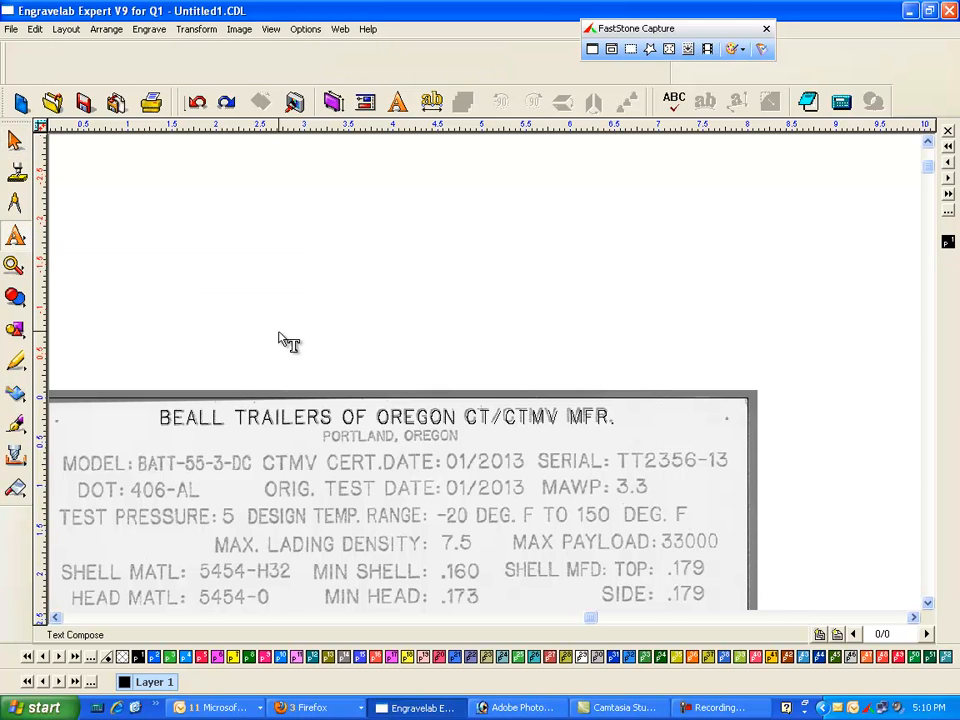
click(291, 297)
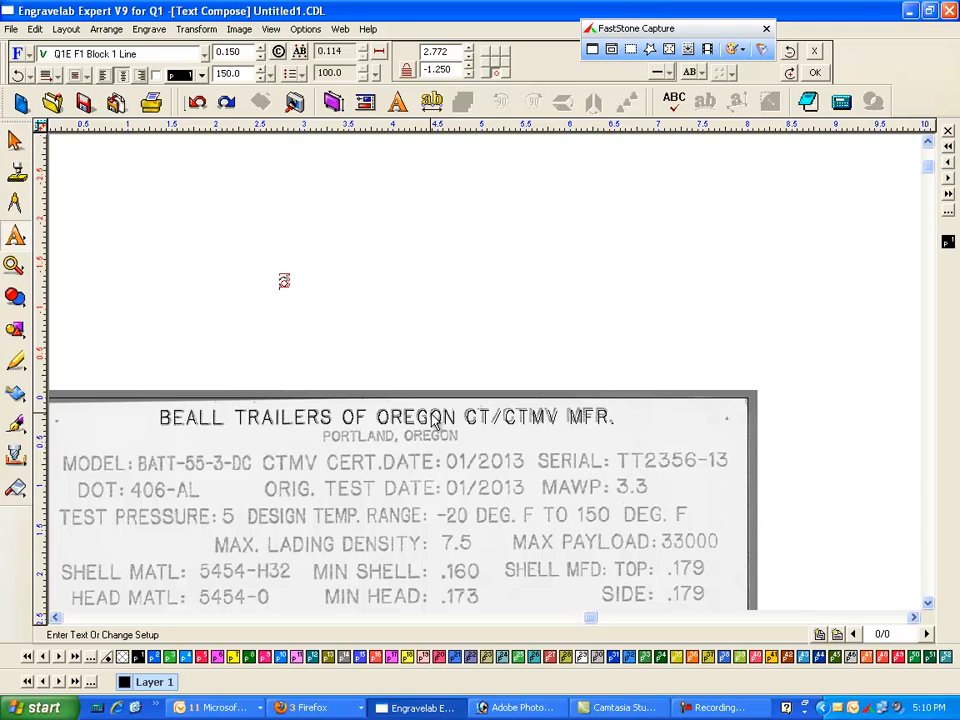
text(portland, orge)
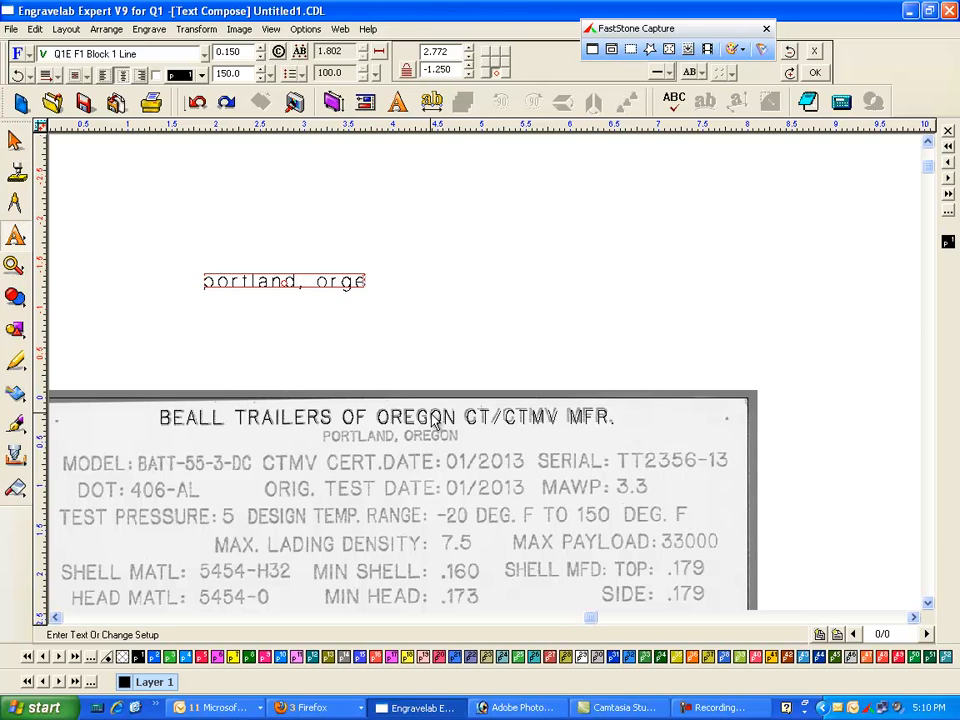
text(gon)
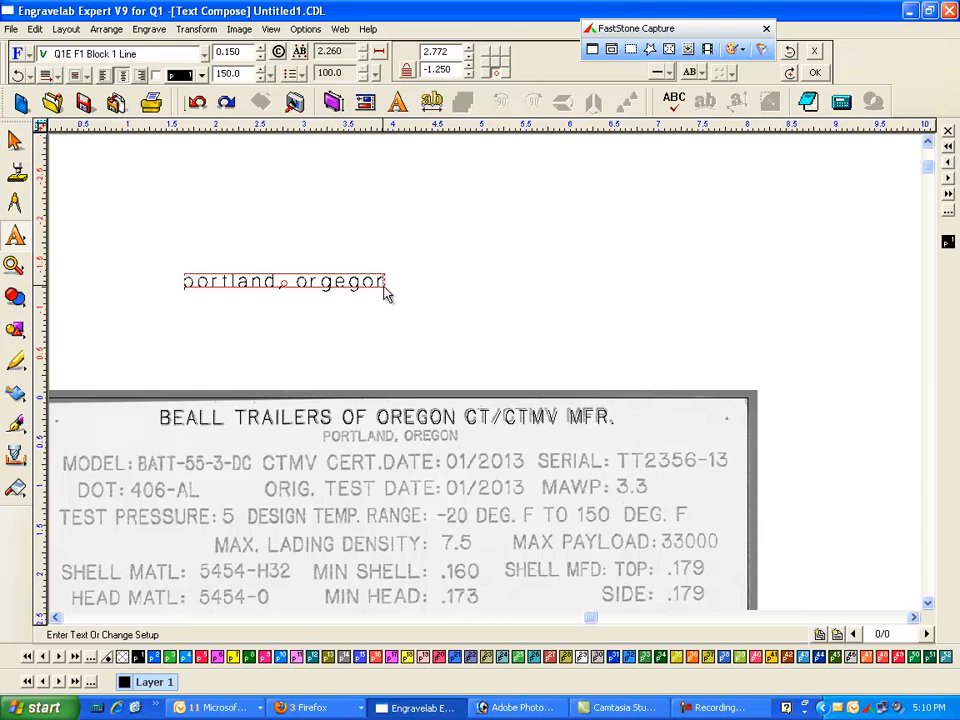
Convert the whole Portland text line to upper case and finish editing it.
drag(384, 286, 154, 292)
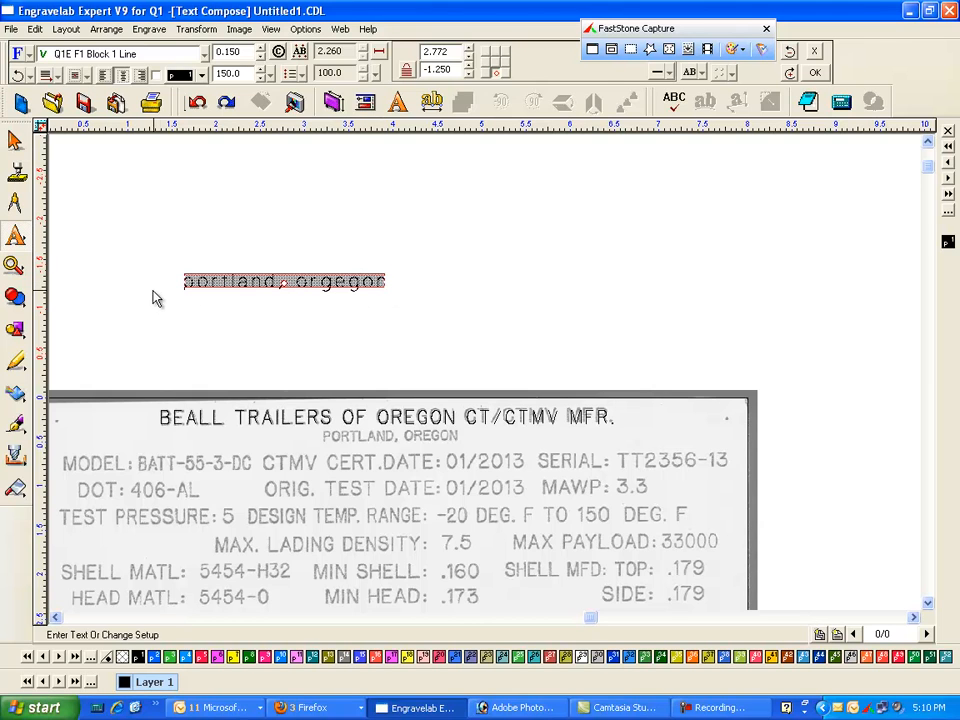
click(766, 29)
click(702, 76)
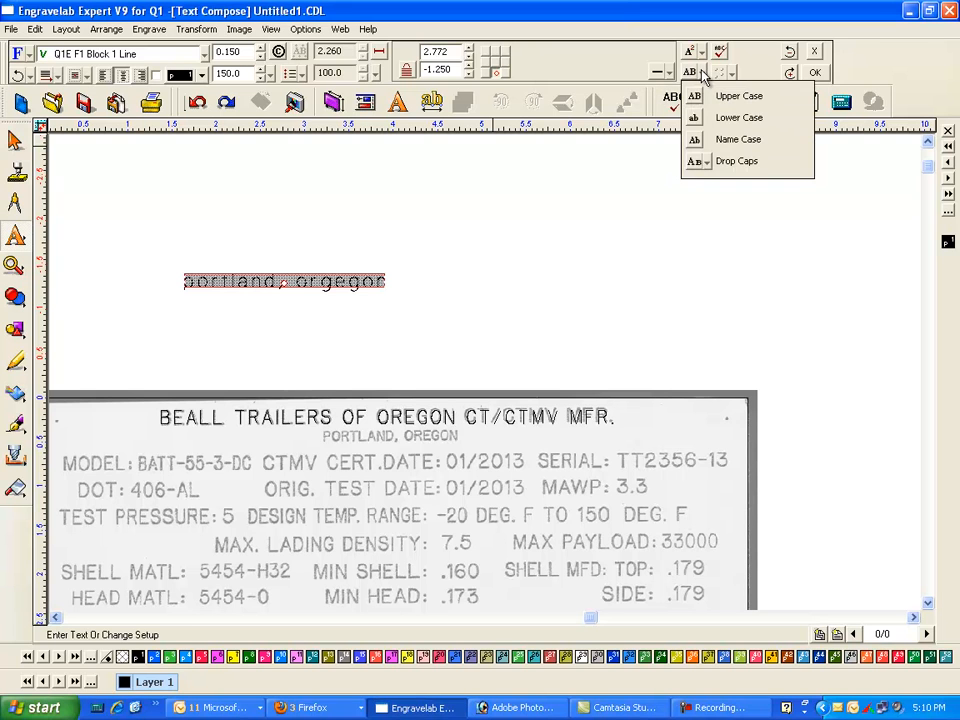
click(693, 103)
double_click(350, 202)
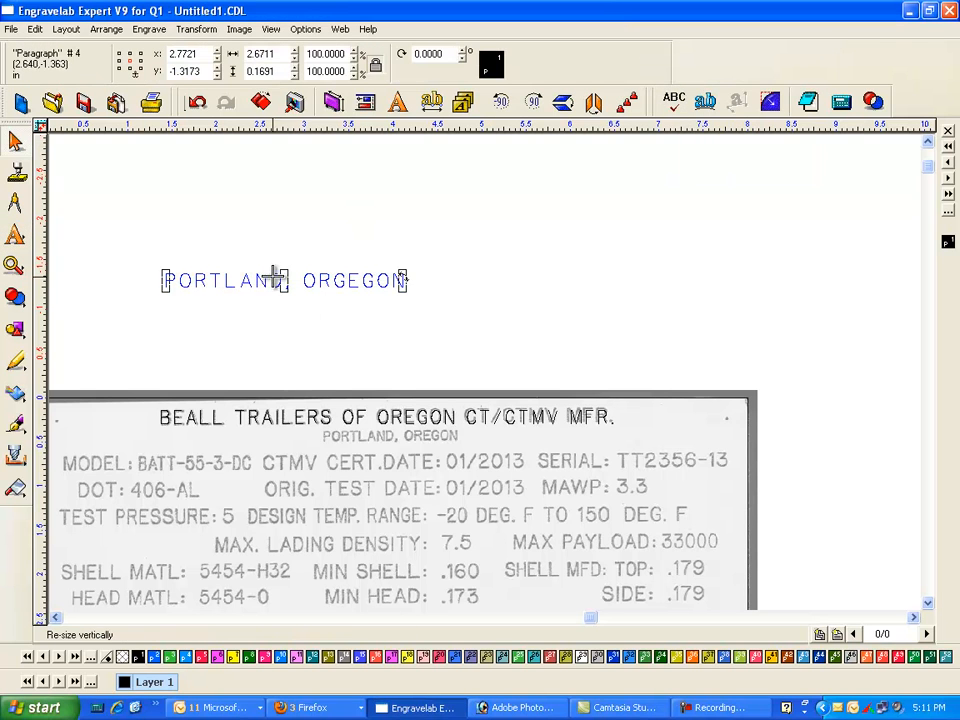
Move the Portland line onto the scanned city line and scale it down proportionally to about 1.64 in wide.
drag(283, 280, 400, 436)
key(F6)
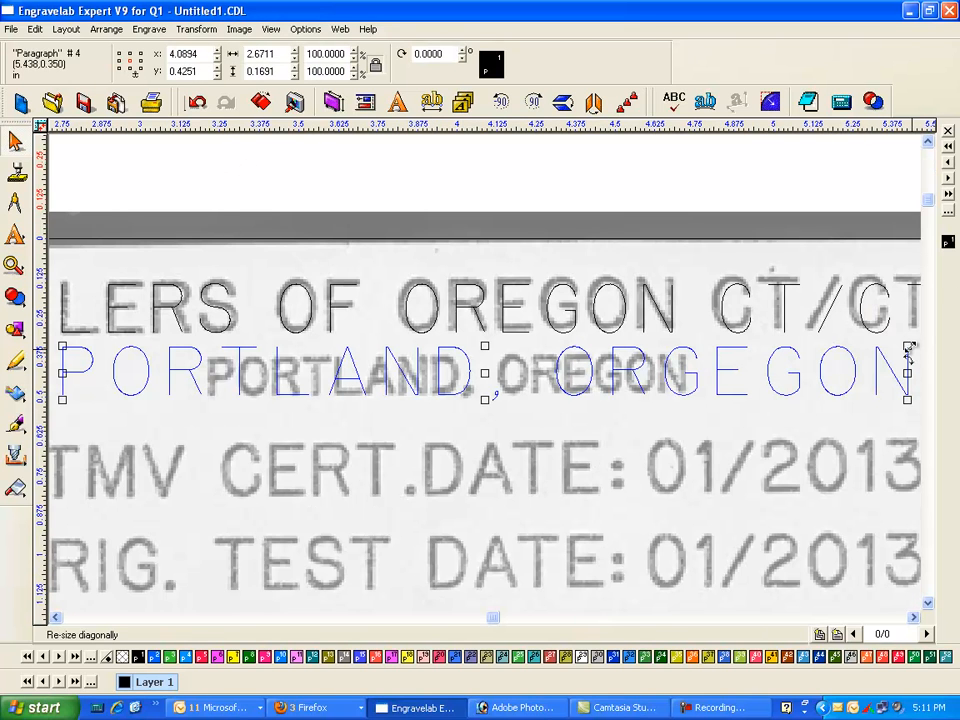
drag(907, 345, 585, 398)
key(Escape)
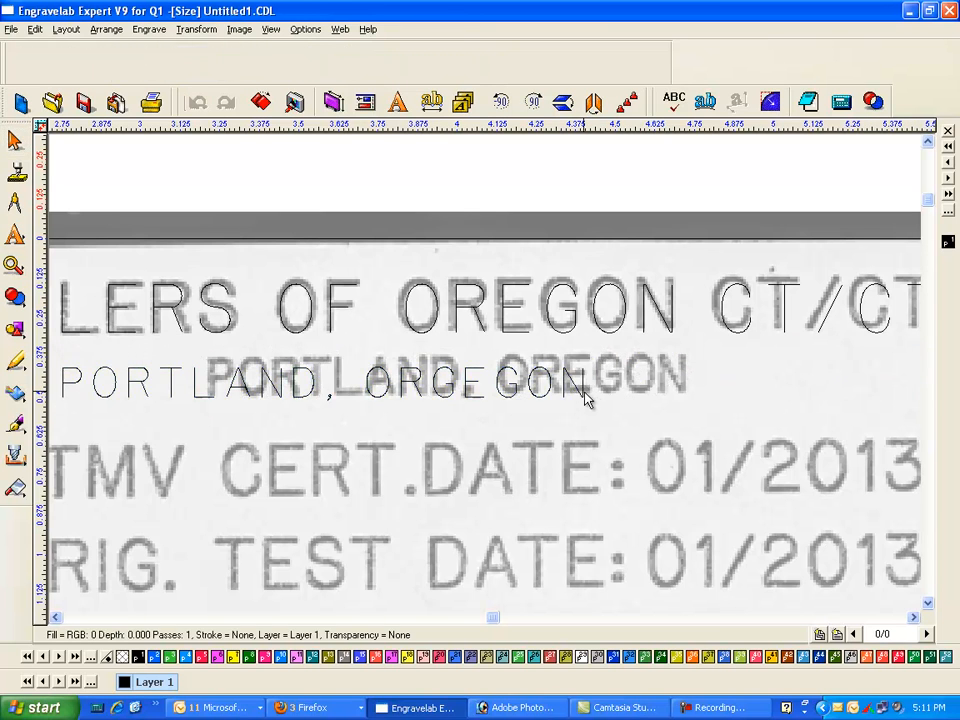
Align the start of the Portland line with the scanned city text and narrow it from its right end to about 1.475 in.
drag(323, 383, 472, 380)
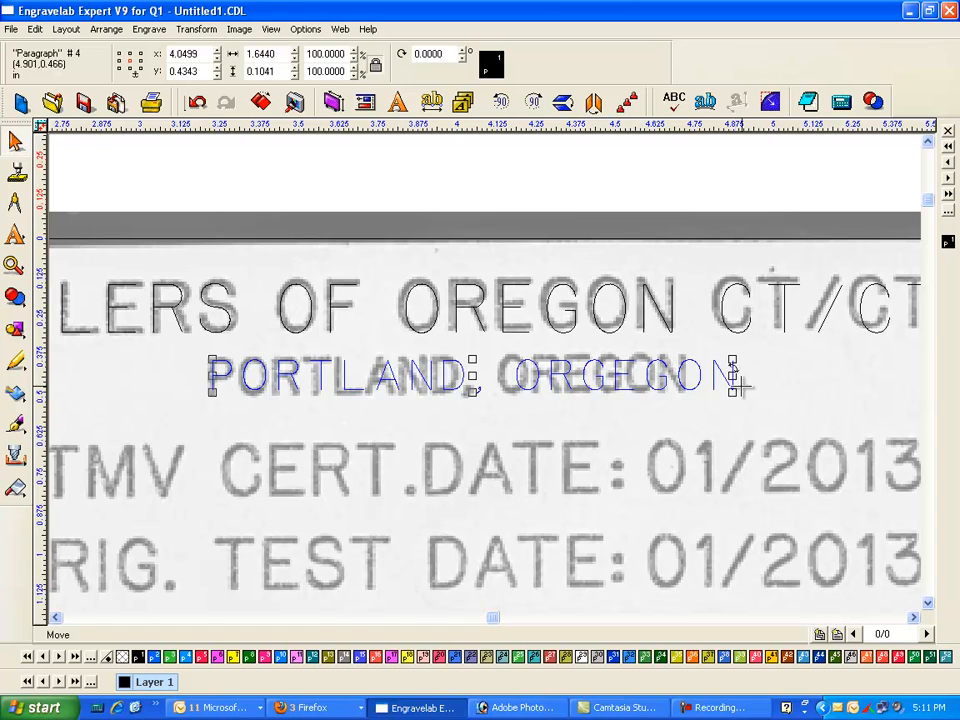
drag(733, 378, 686, 383)
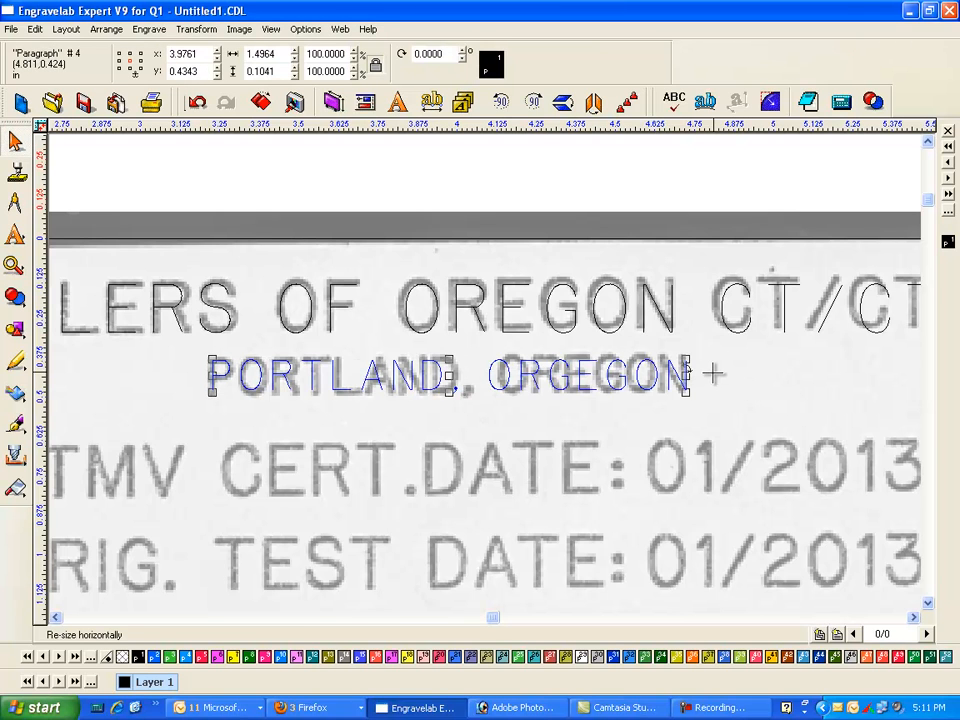
drag(690, 377, 683, 378)
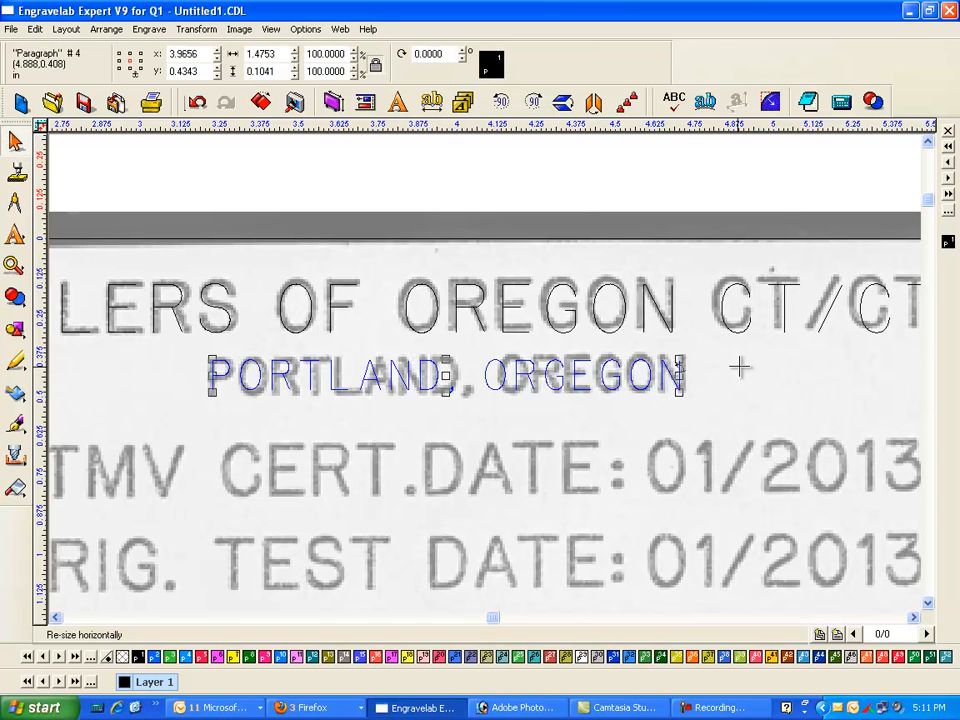
Try to remove the space between the two words of the Portland line.
click(481, 389)
click(487, 377)
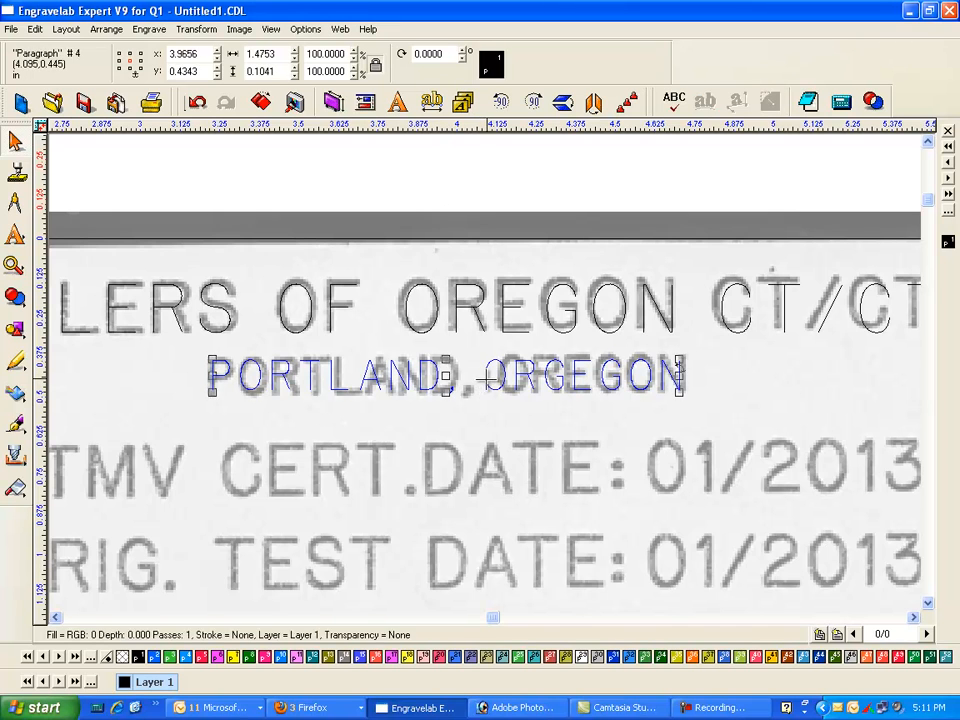
click(487, 377)
key(BackSpace)
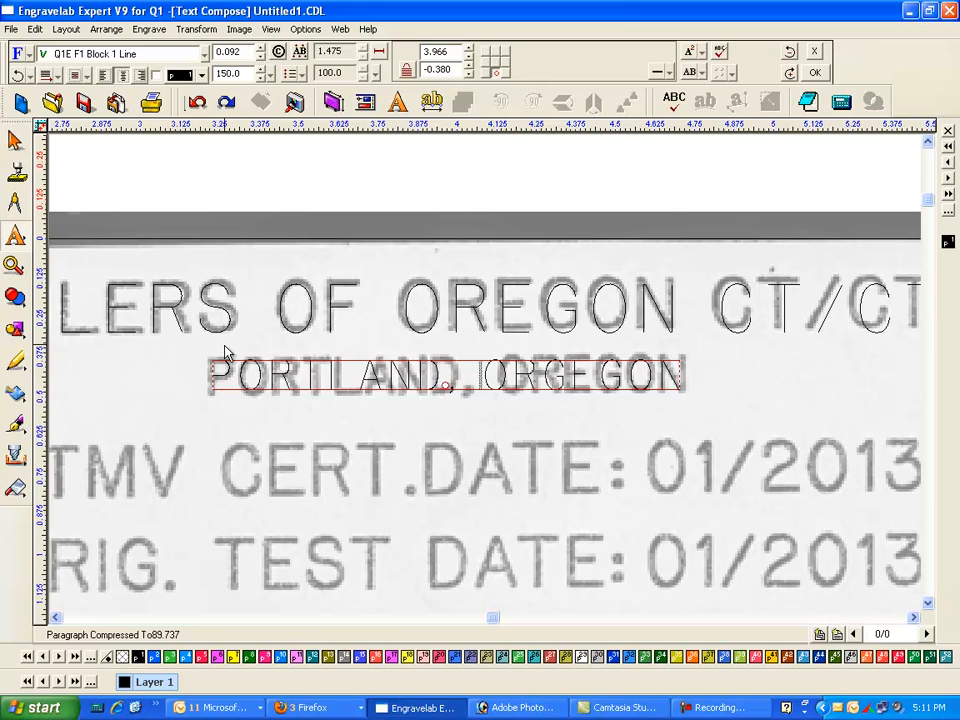
key(Escape)
Shift the Portland line slightly down and widen it from its right end to about 1.486 in.
drag(444, 379, 445, 385)
drag(681, 385, 684, 378)
scroll(729, 375, down, 1)
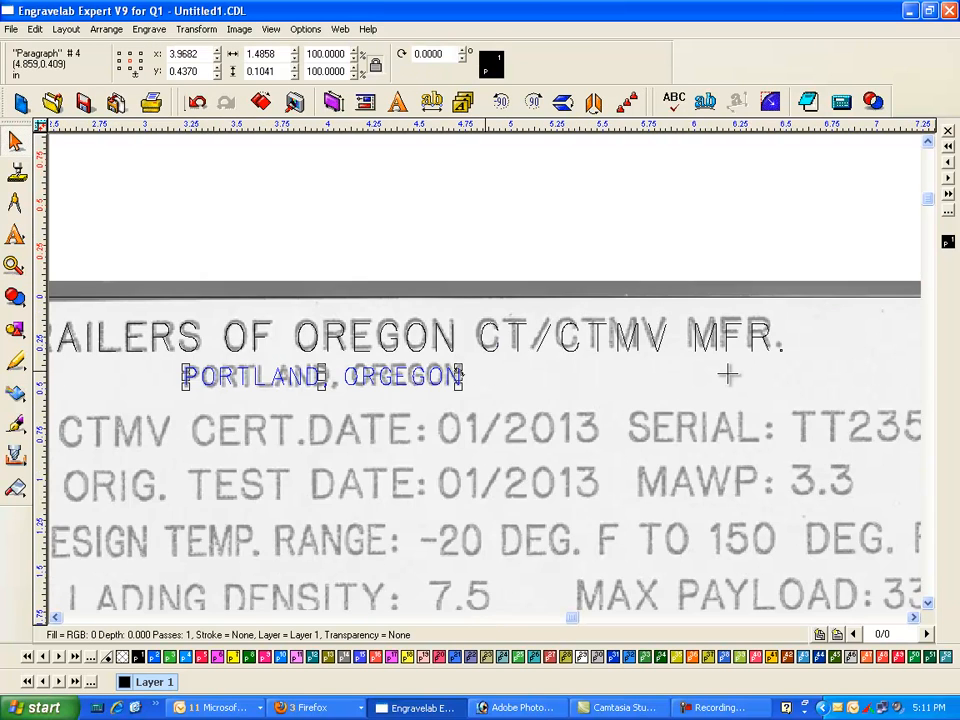
scroll(486, 368, down, 2)
click(409, 281)
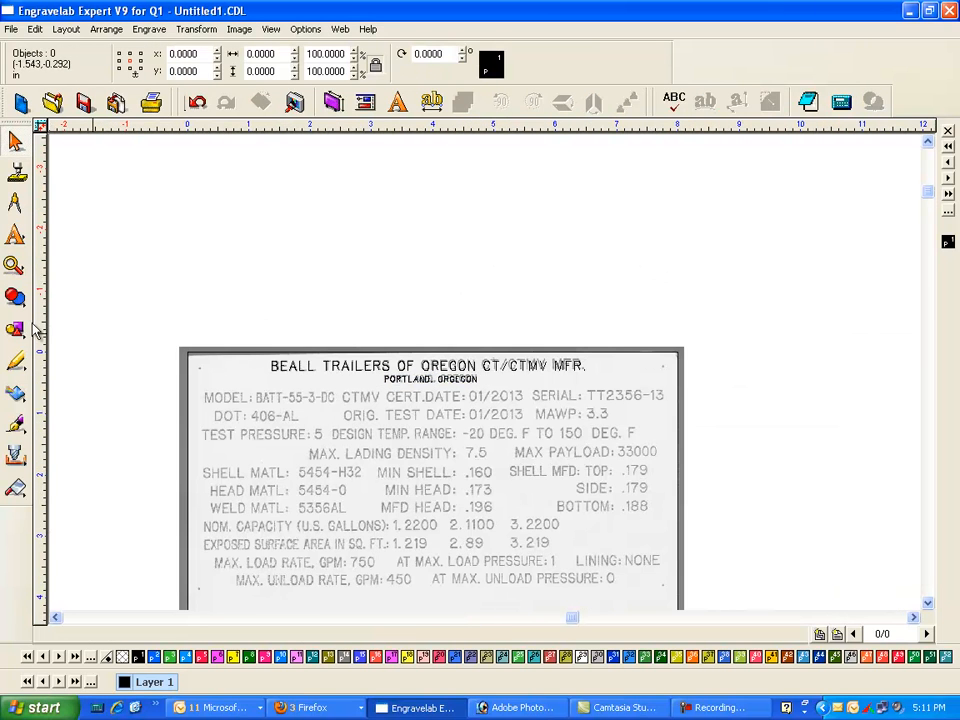
Add a new text line reading "Model:" just above the scanned MODEL label near the plate's upper-left corner.
click(14, 265)
click(60, 270)
drag(150, 354, 458, 430)
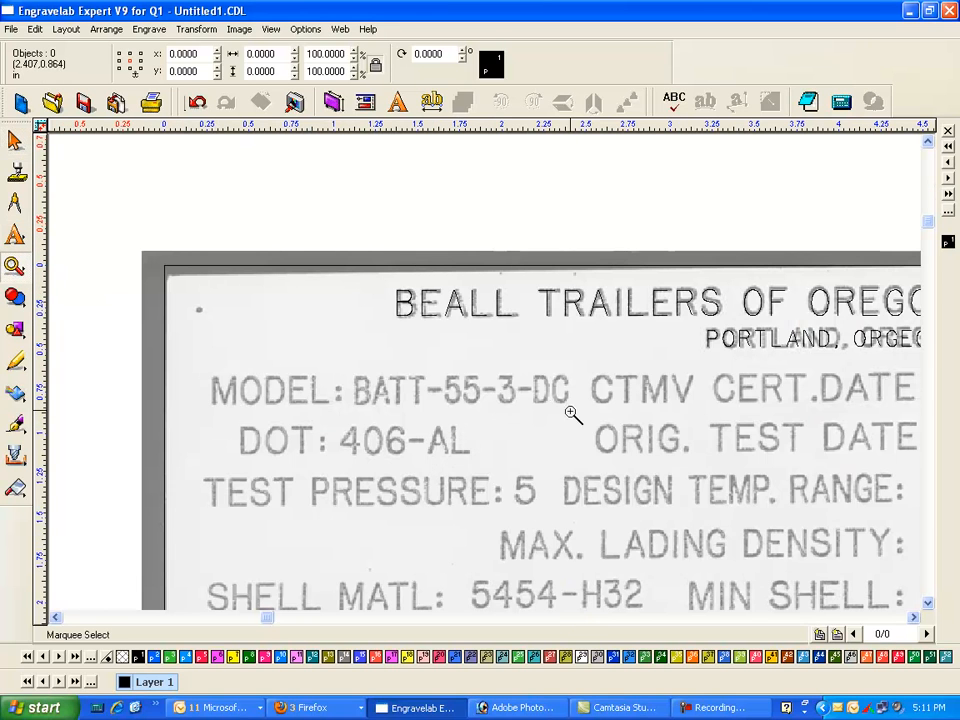
click(15, 234)
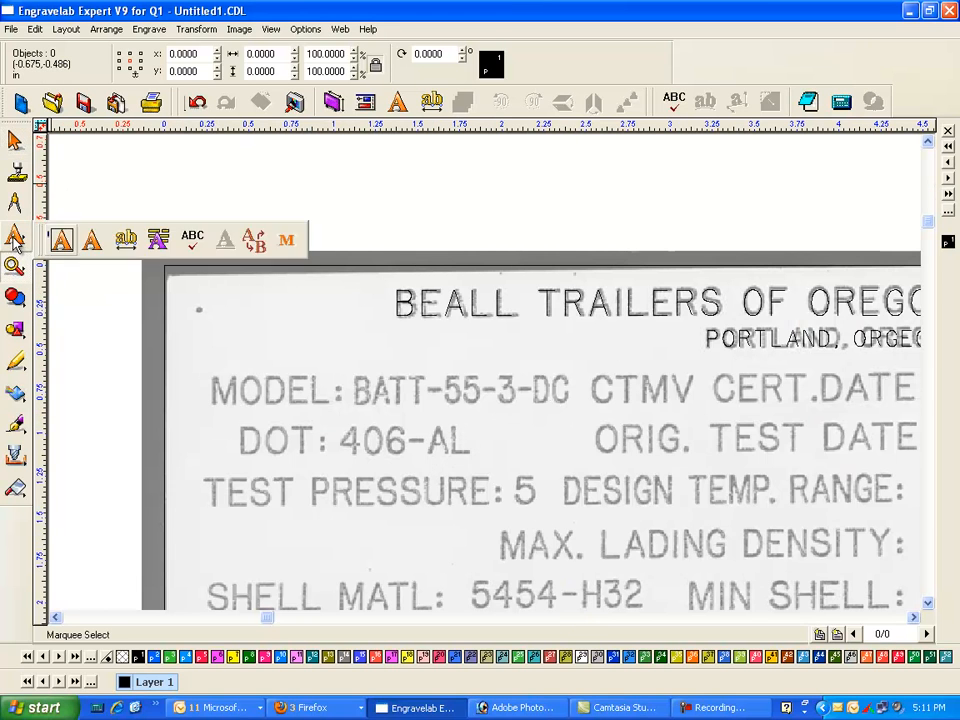
click(92, 236)
click(207, 342)
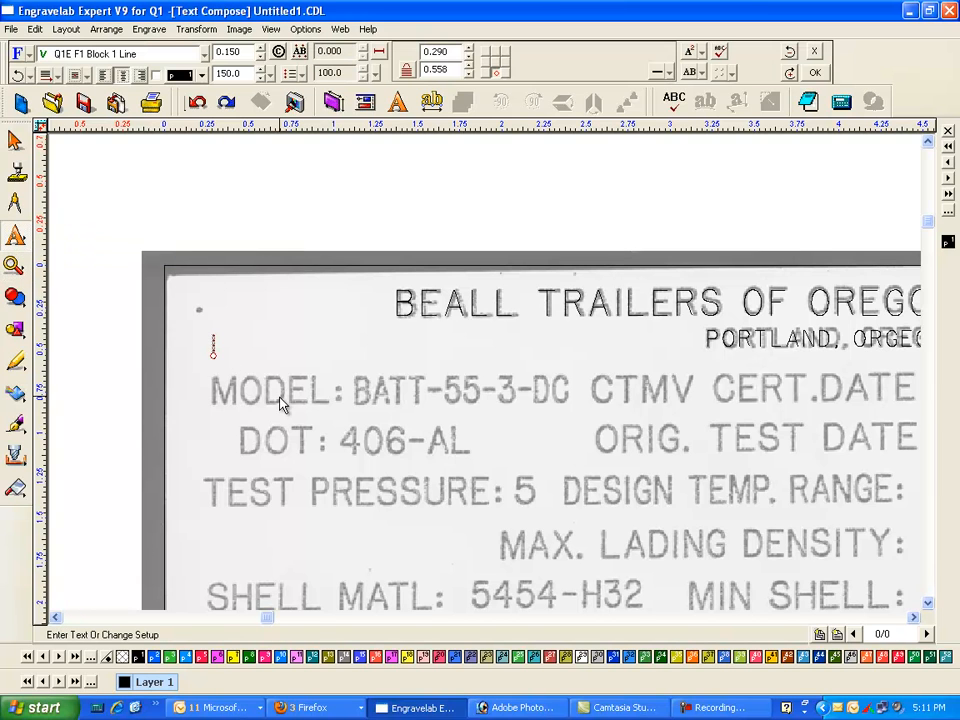
text(Mode)
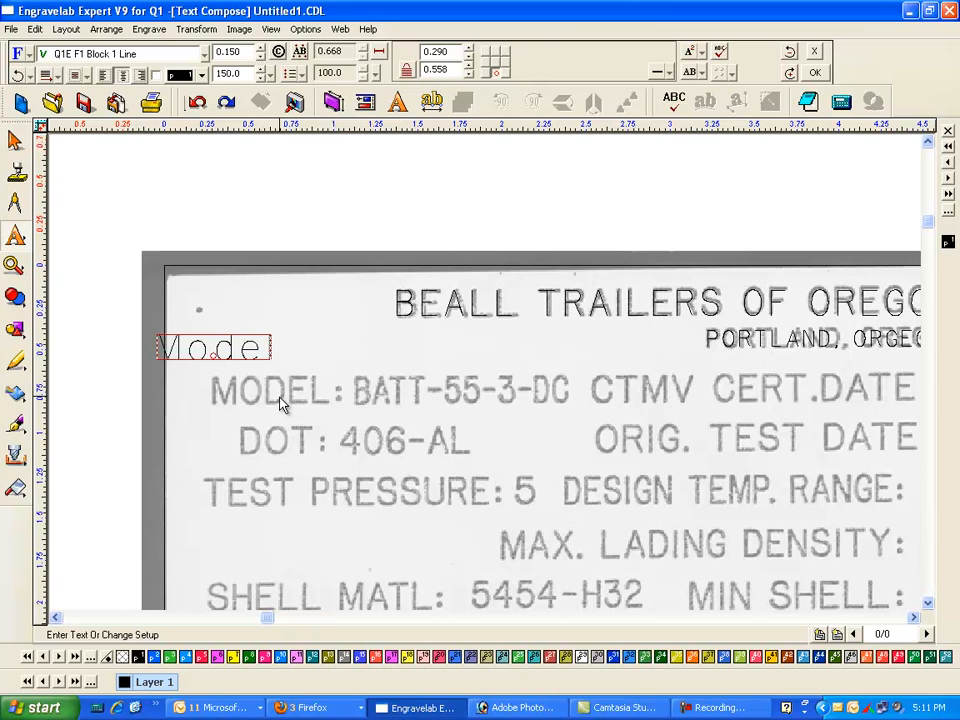
text(l)
Convert the new Model line to upper case and finish editing it.
drag(280, 352, 121, 352)
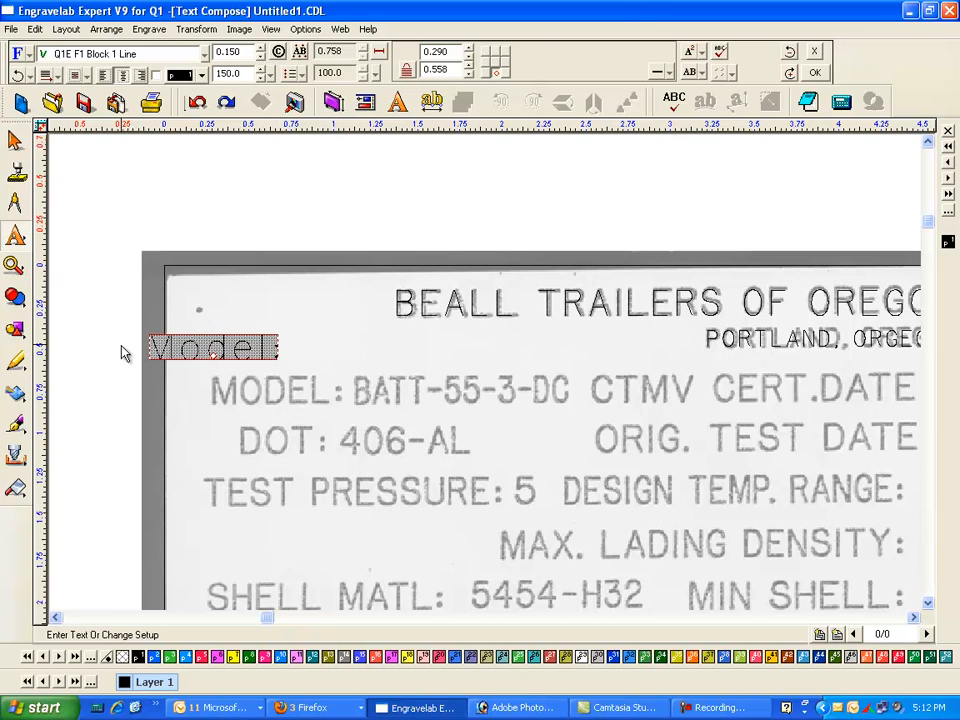
click(705, 75)
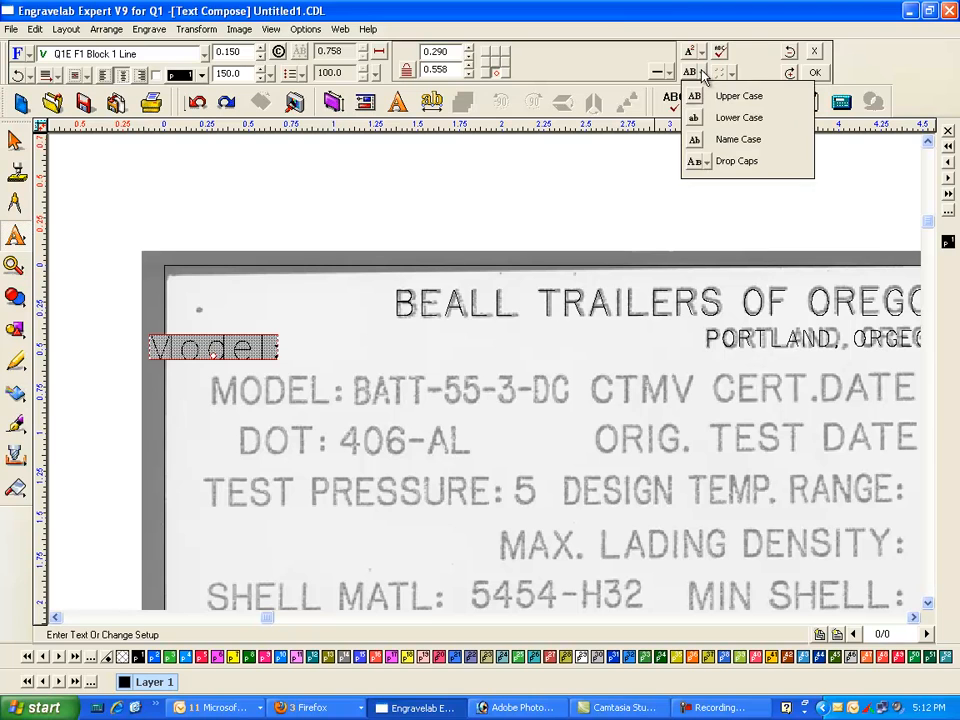
click(709, 101)
key(Escape)
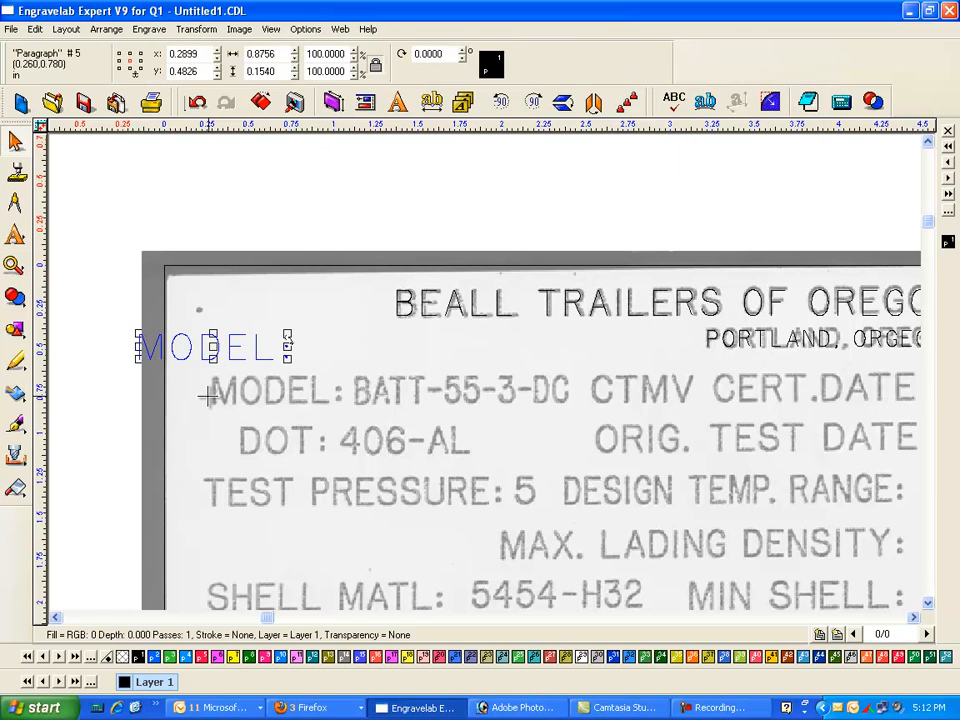
Move the MODEL line over the scanned label, narrow it to about 0.73 in wide, and nudge it slightly right.
drag(212, 348, 287, 397)
drag(364, 388, 338, 397)
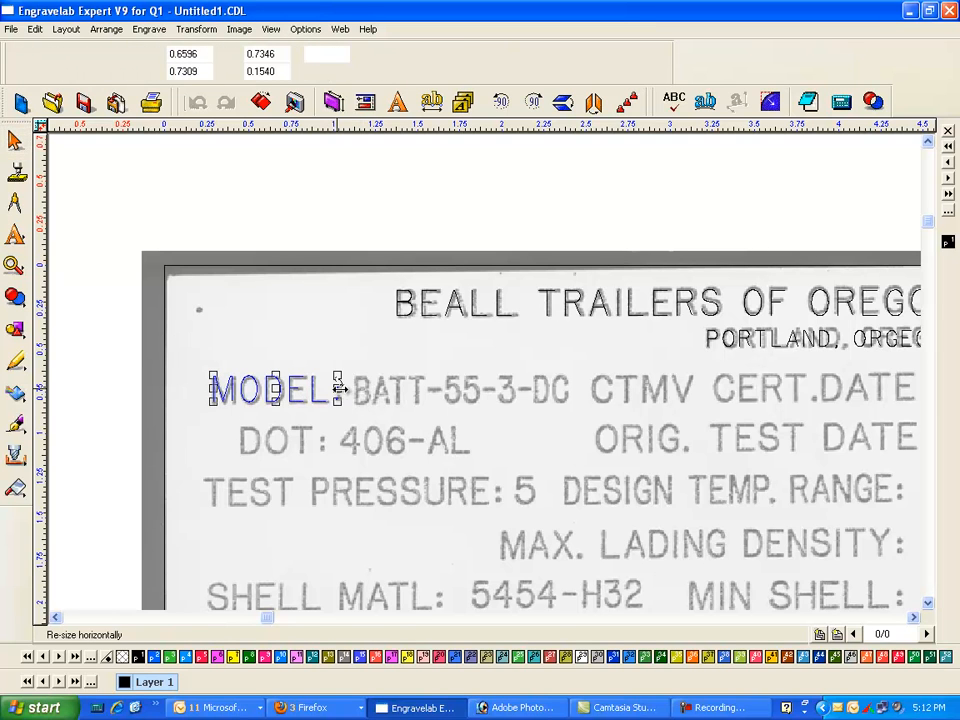
click(321, 240)
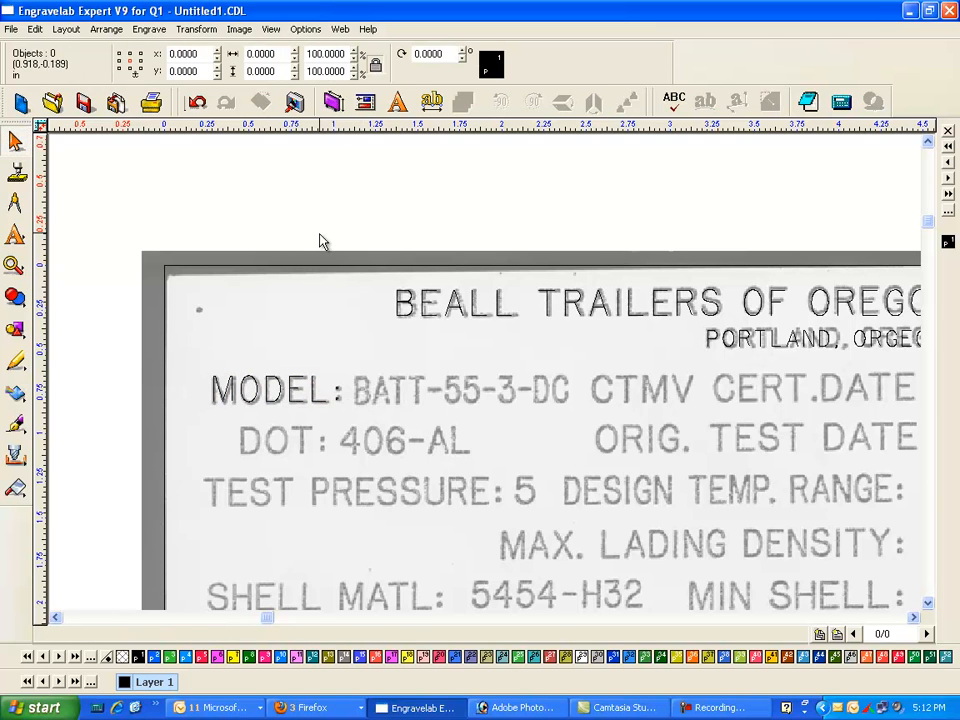
click(288, 392)
key(Right)
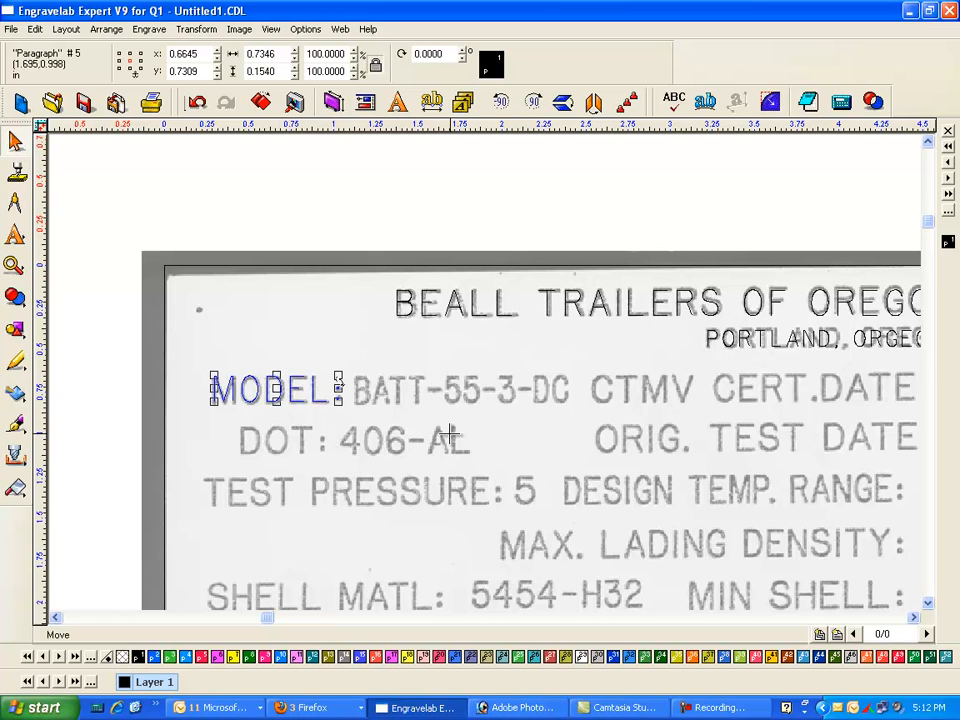
click(476, 401)
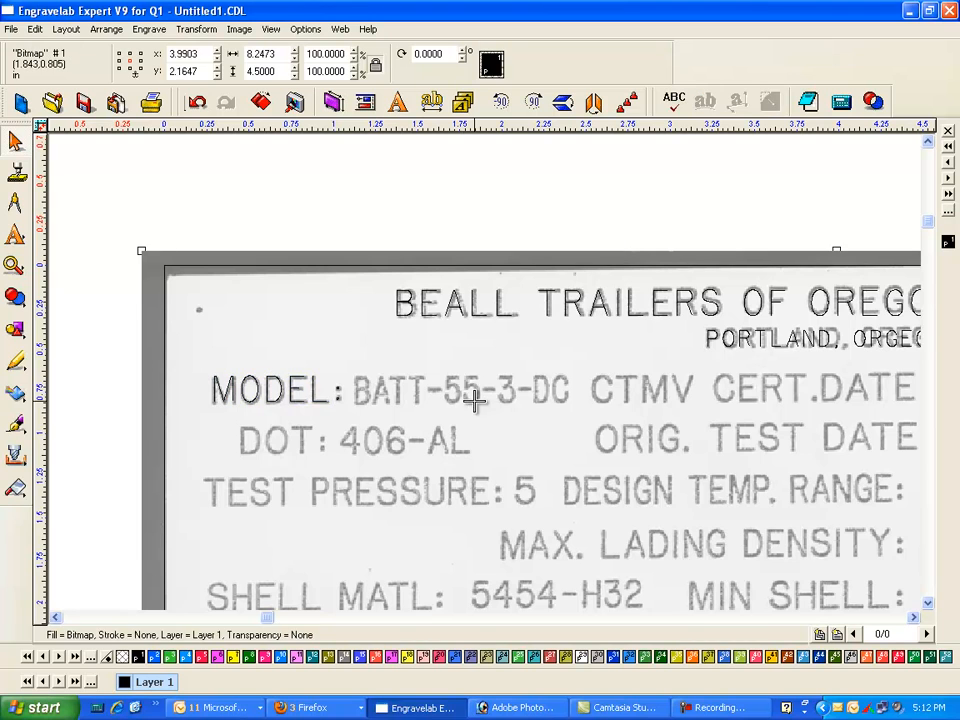
click(317, 398)
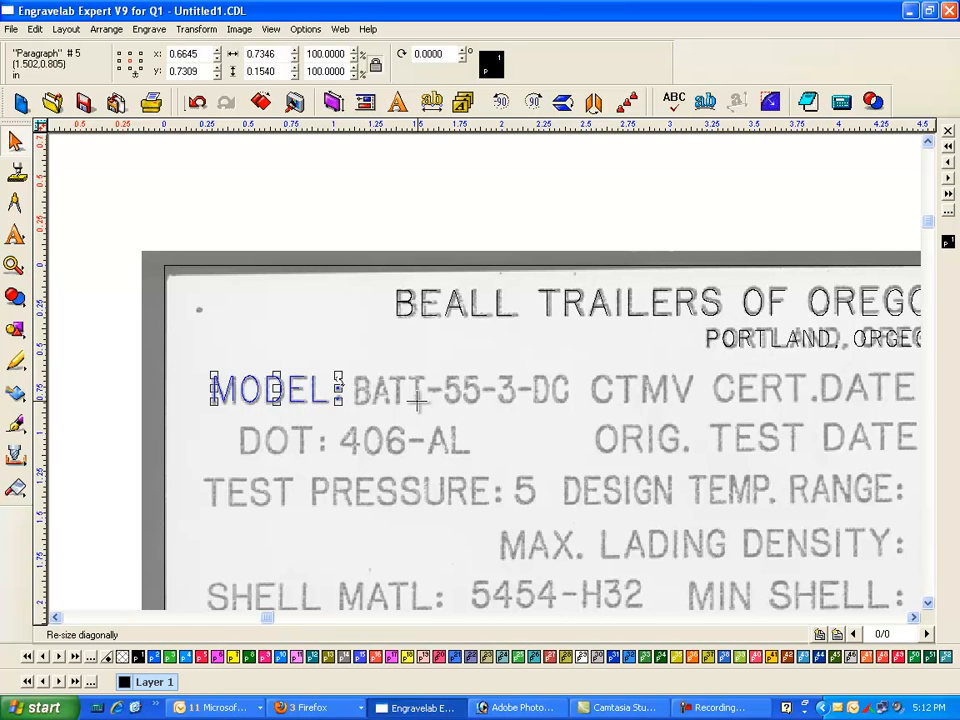
Change the X offset for duplicates in the general preferences.
click(15, 234)
click(92, 243)
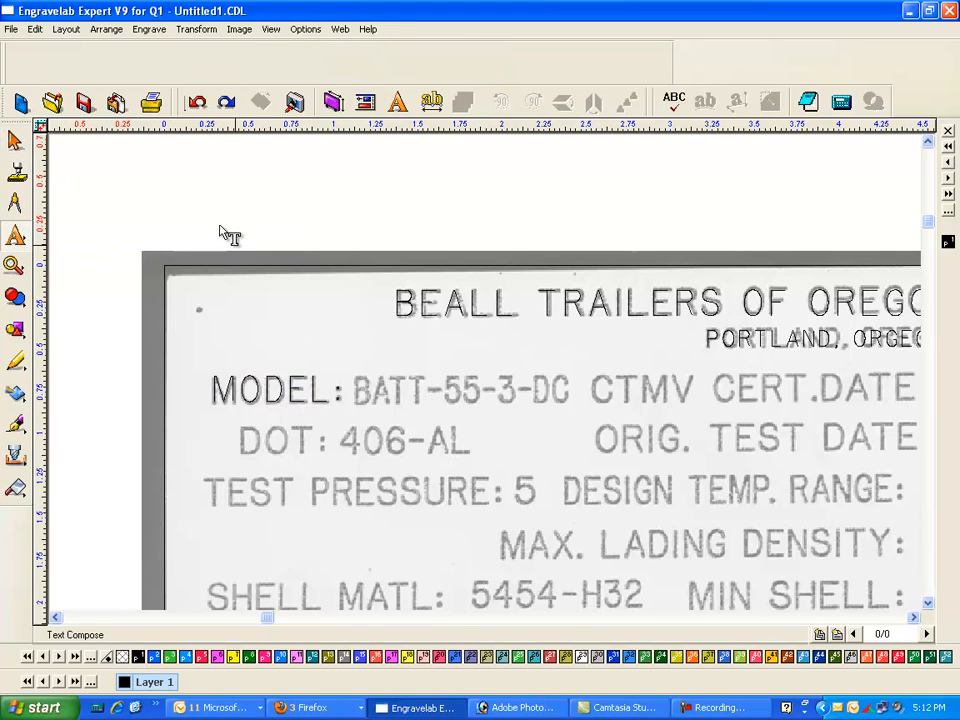
click(308, 29)
mouse_move(318, 50)
click(474, 47)
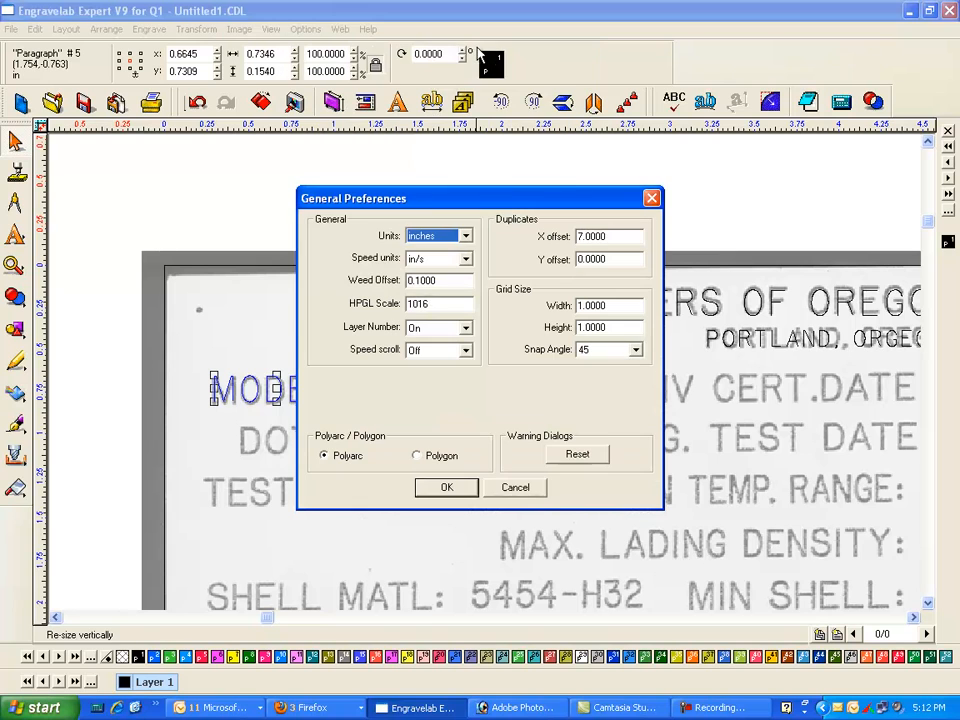
drag(606, 238, 508, 246)
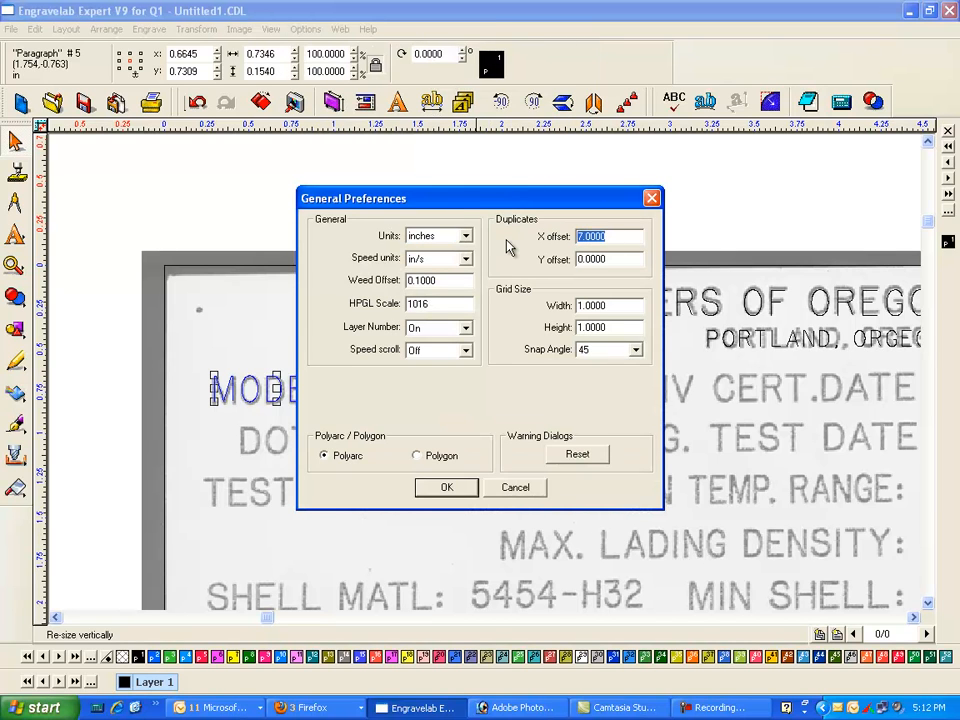
click(441, 489)
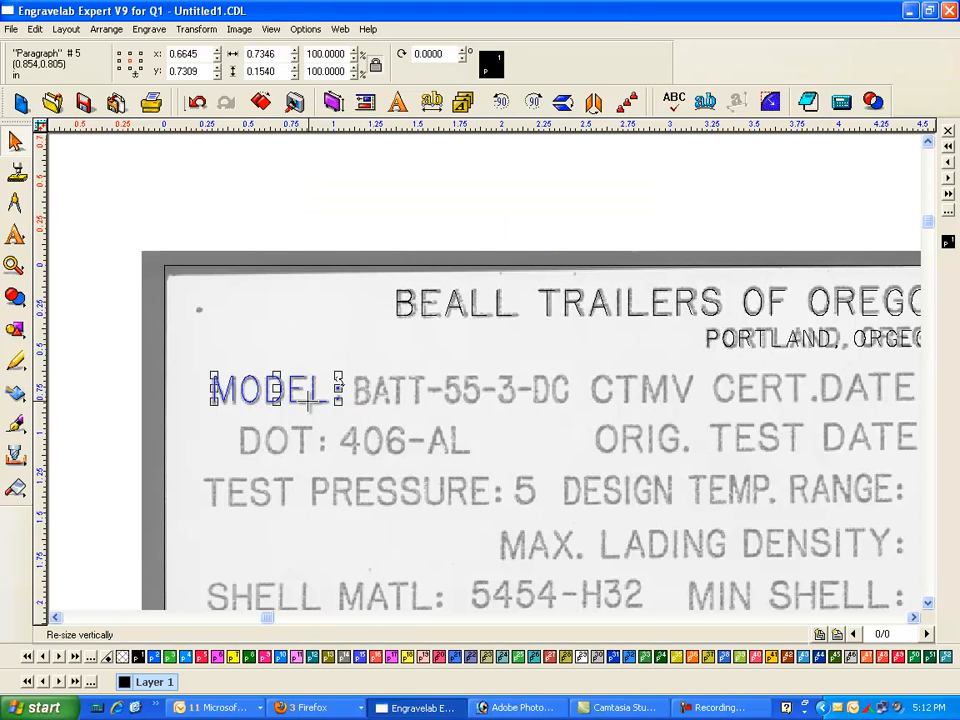
Set the MODEL text line to left justification.
double_click(318, 400)
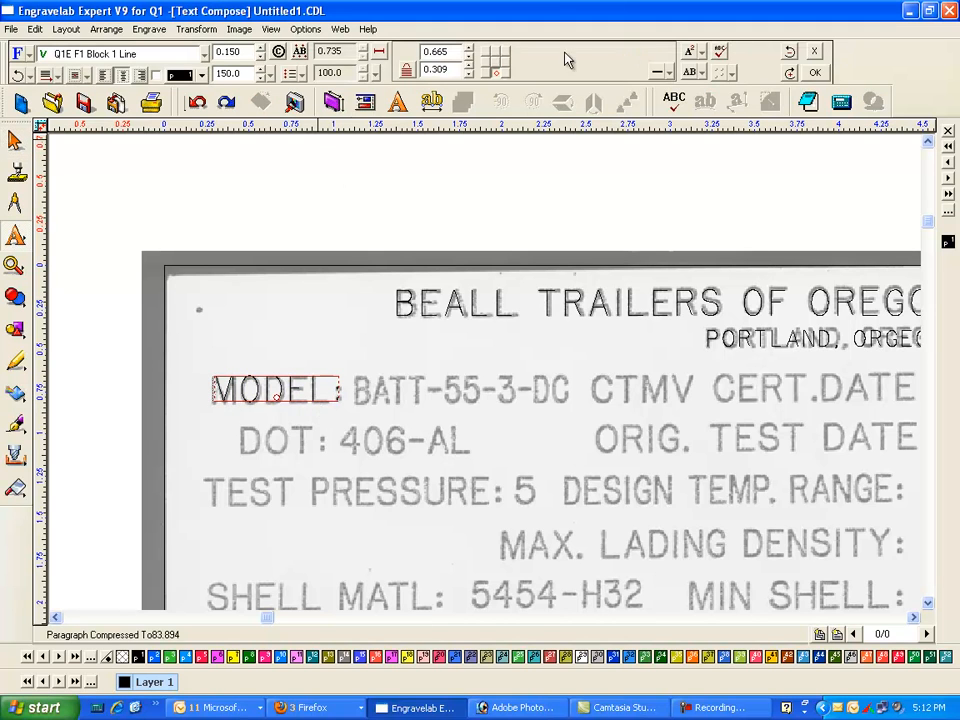
click(103, 77)
key(Escape)
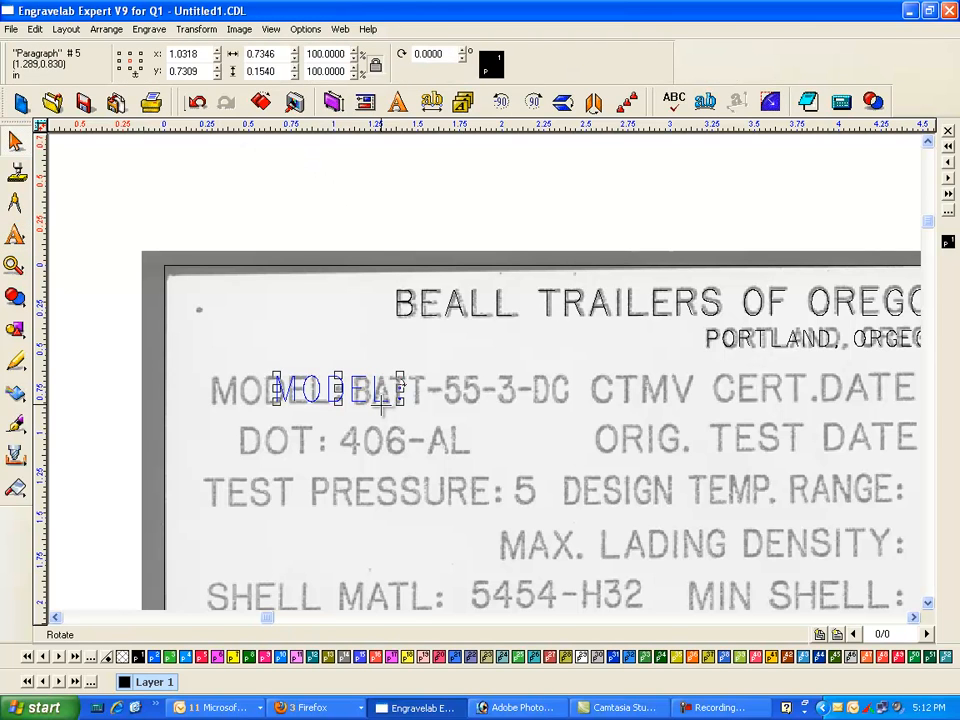
Nudge the MODEL line left until it lies over the scanned label again.
key(Left)
key(Left)
key(Left)
key(Left)
key(Left)
key(Left)
key(Left)
key(Left)
key(Left)
key(Left)
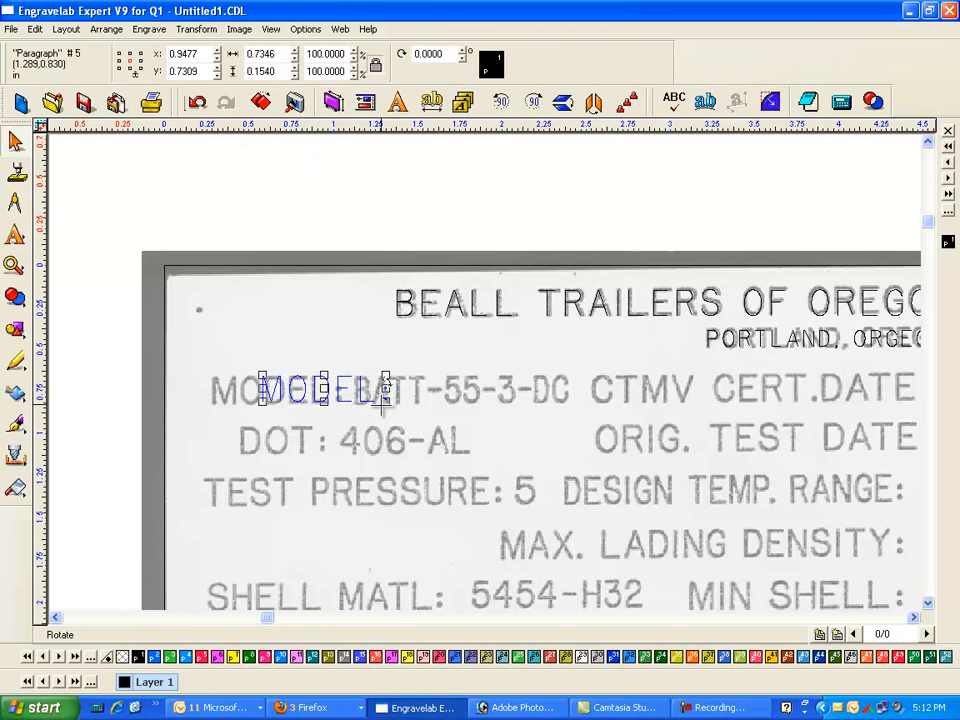
key(Left)
key(Left)
key(Left)
key(Left)
key(Left)
key(Left)
key(Left)
key(Left)
key(Left)
key(Left)
key(Left)
key(Left)
key(Left)
key(Left)
key(Left)
key(Left)
key(Left)
key(Left)
key(Left)
key(Left)
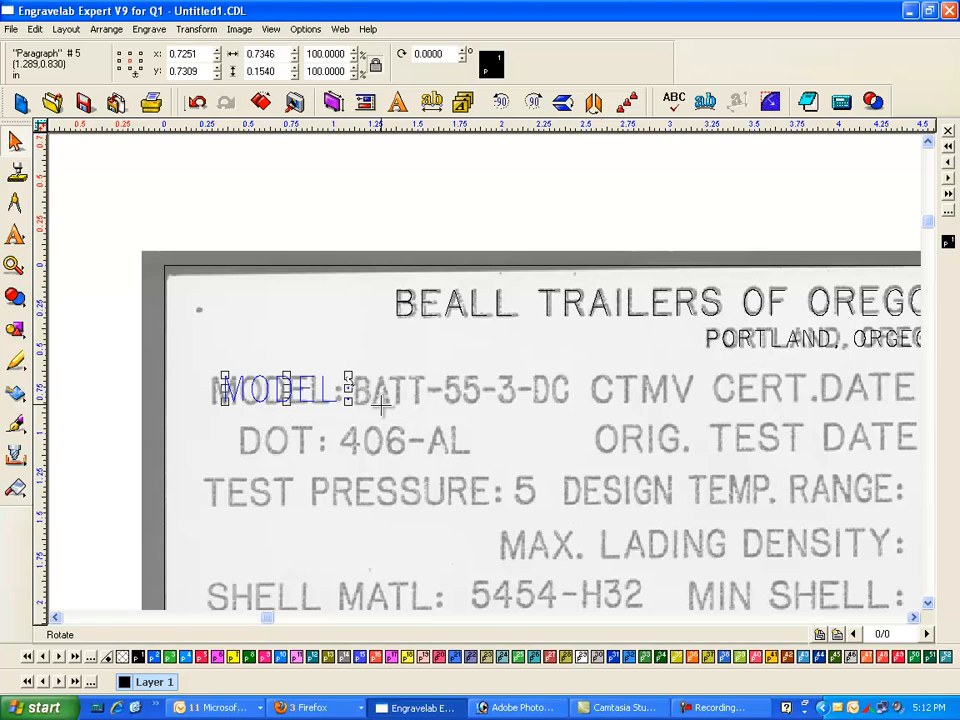
key(Left)
key(Left)
key(Left)
key(Left)
key(Left)
key(Left)
key(Left)
key(Left)
key(Left)
key(Left)
key(Left)
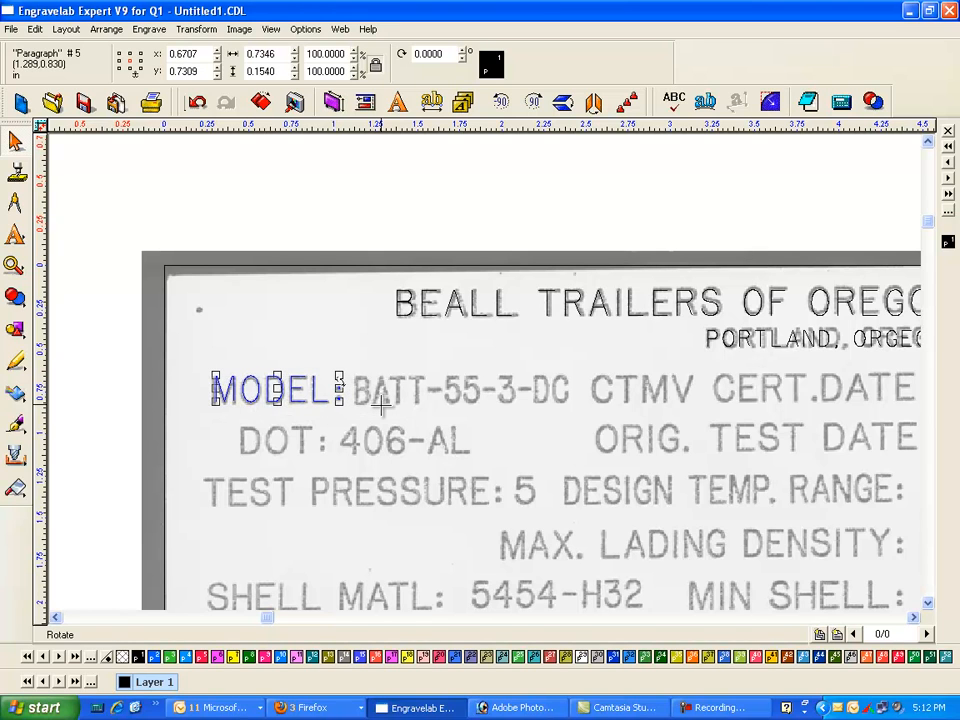
key(Left)
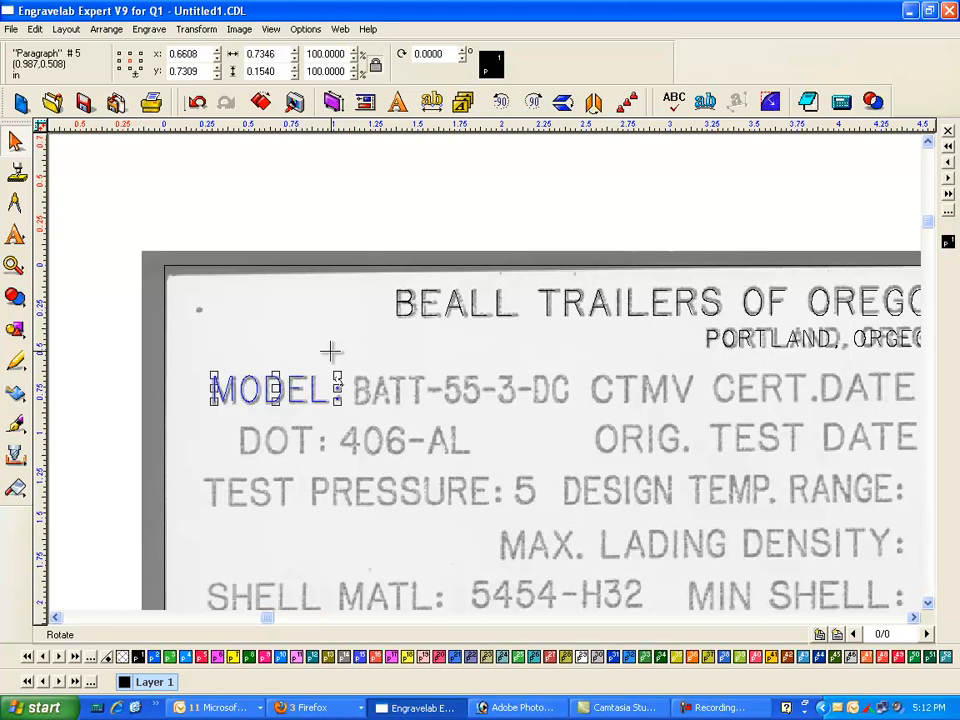
Duplicate the MODEL line and nudge the copy left until it begins over the scanned BATT-55-3-DC value.
key(ctrl+d)
key(Left)
key(Left)
key(Left)
key(Left)
key(Left)
key(Left)
key(Left)
key(Left)
key(Left)
key(Left)
key(Left)
key(Left)
key(Left)
key(Left)
key(Left)
key(Left)
key(Left)
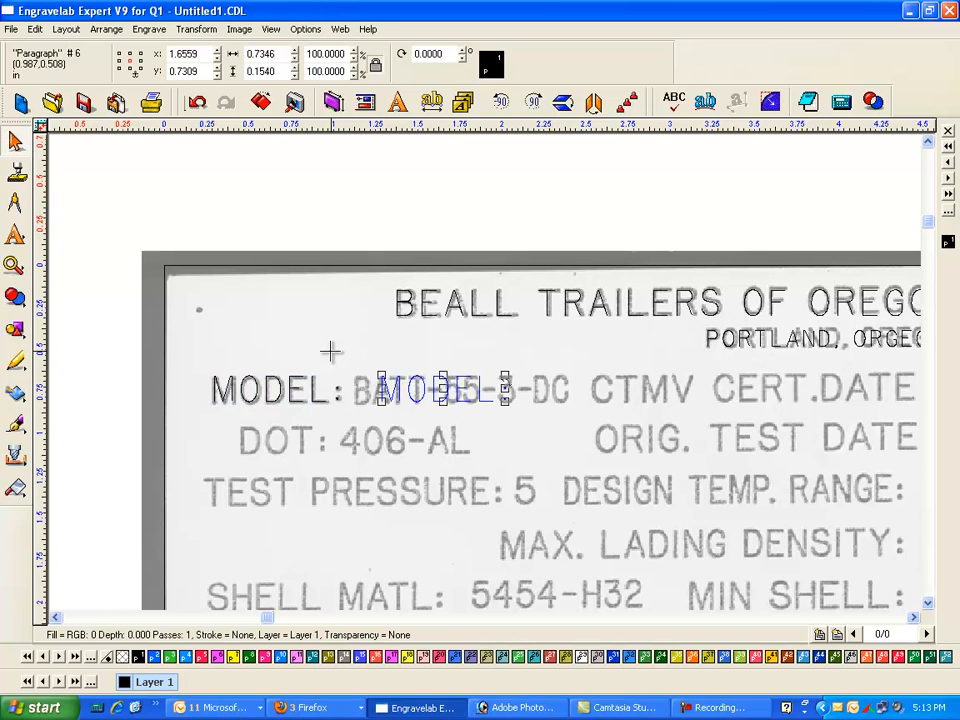
key(Left)
key(Left)
key(Left)
key(Left)
key(Left)
key(Left)
key(Left)
key(Left)
key(Left)
key(Left)
key(Left)
key(Left)
key(Left)
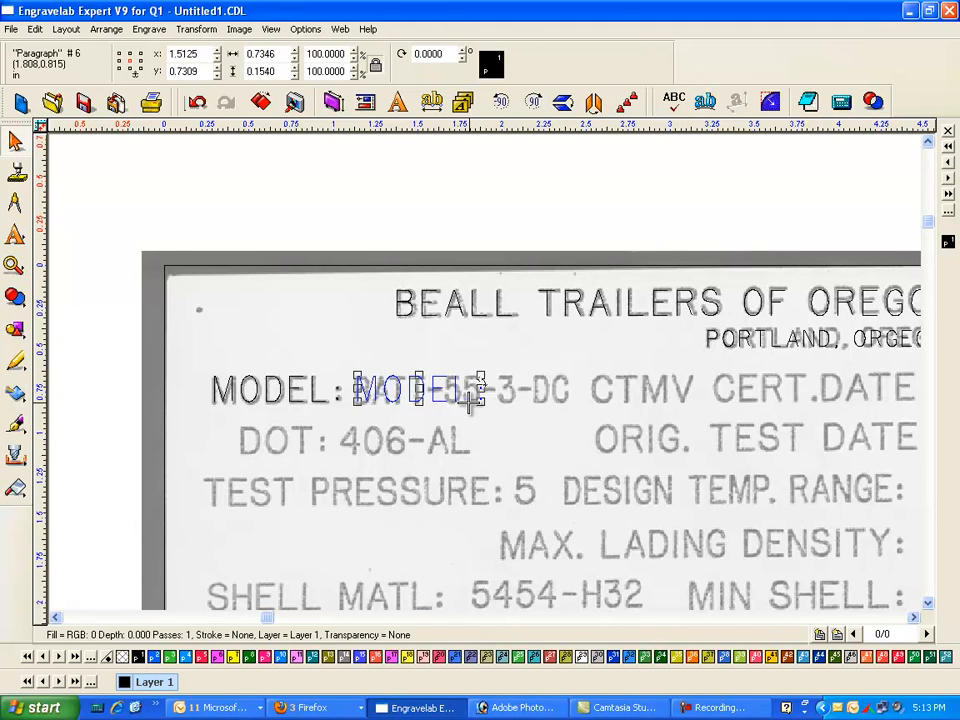
double_click(392, 404)
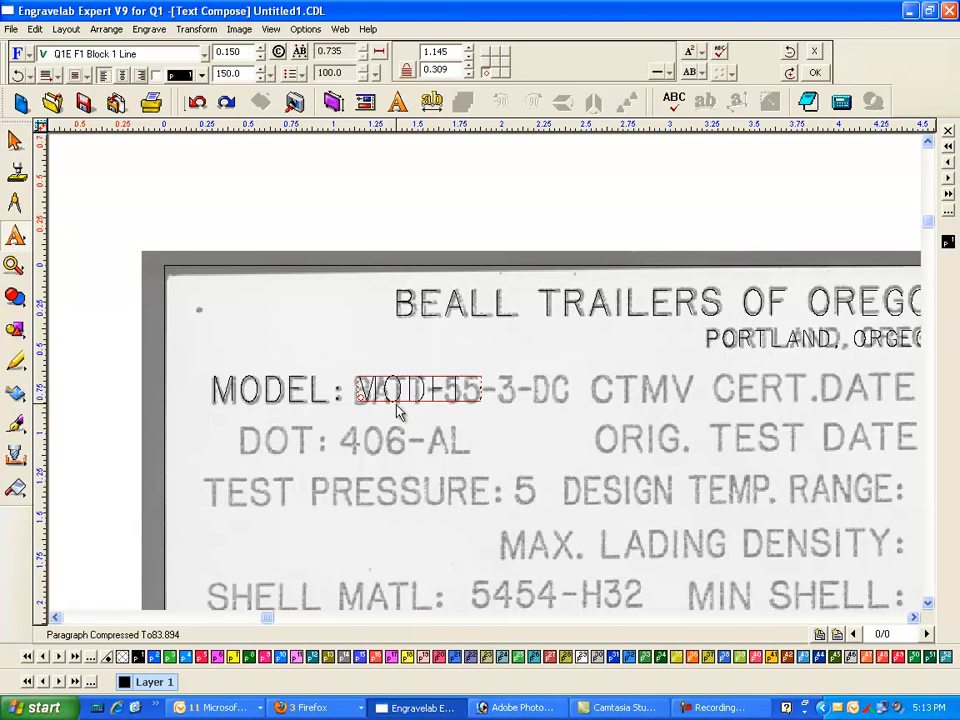
drag(362, 393, 563, 397)
click(14, 138)
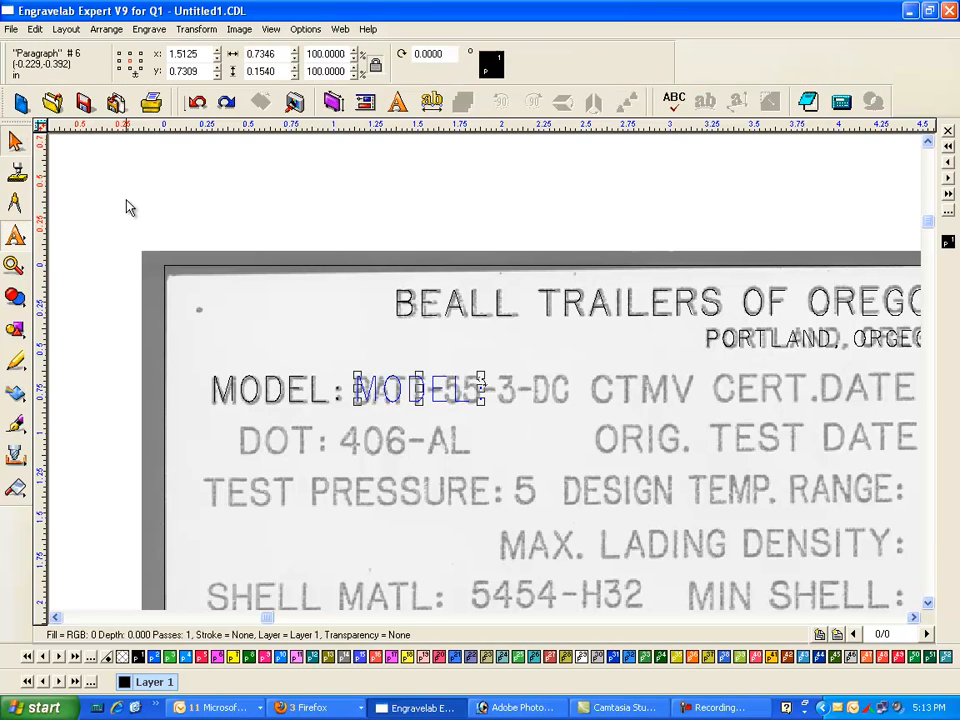
Move the duplicated line just above the scanned model number and replace its text with "BATT-55-3-DC".
drag(418, 387, 415, 352)
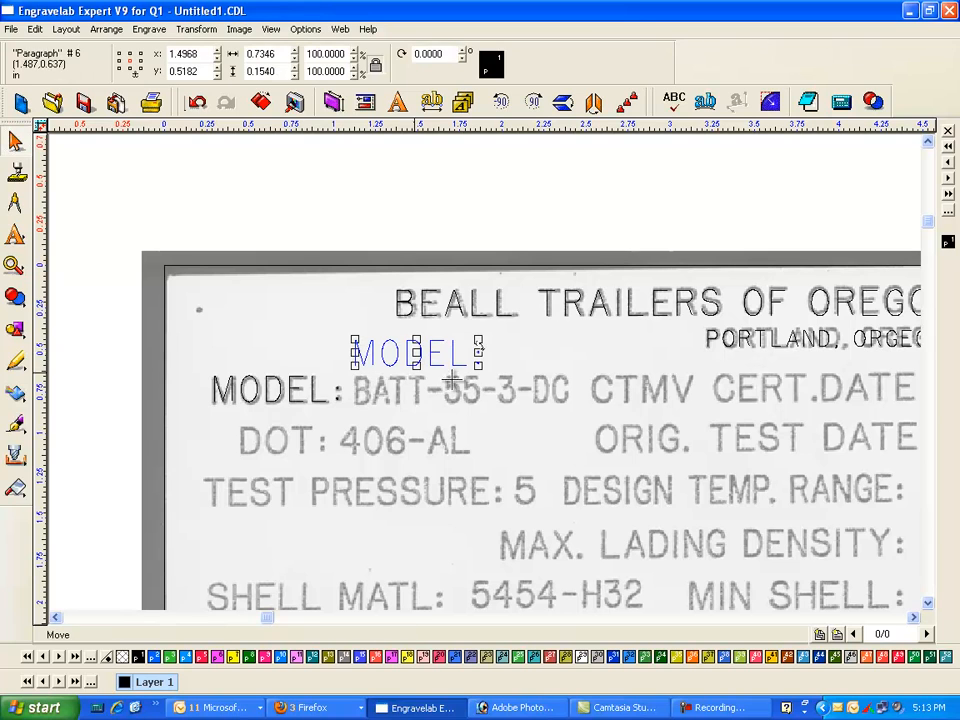
double_click(365, 358)
drag(354, 354, 545, 354)
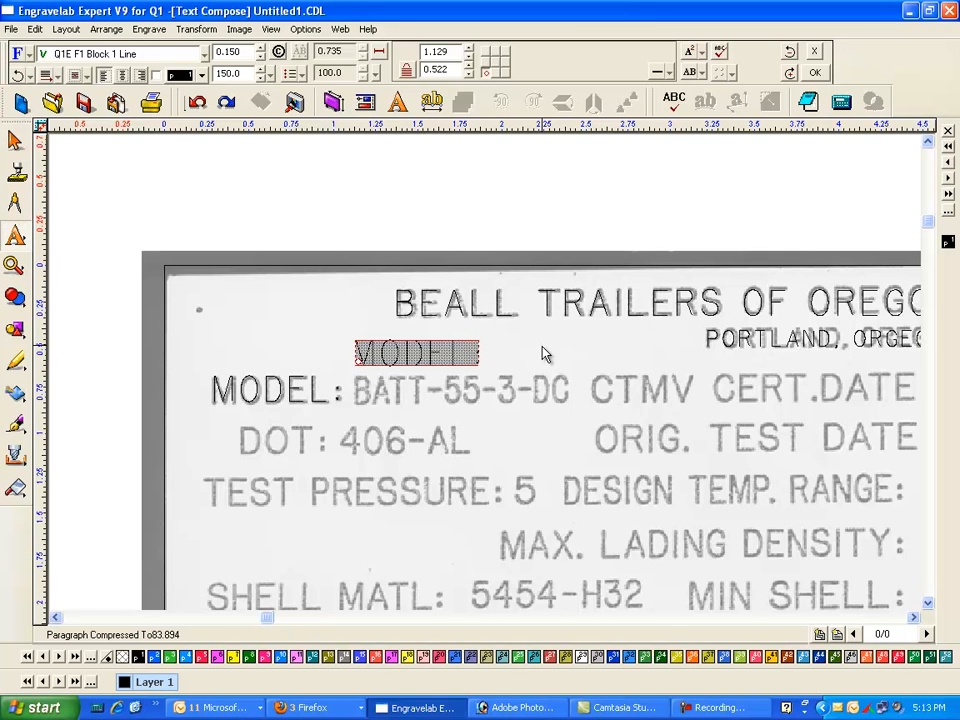
text(BATT-55-3-DC)
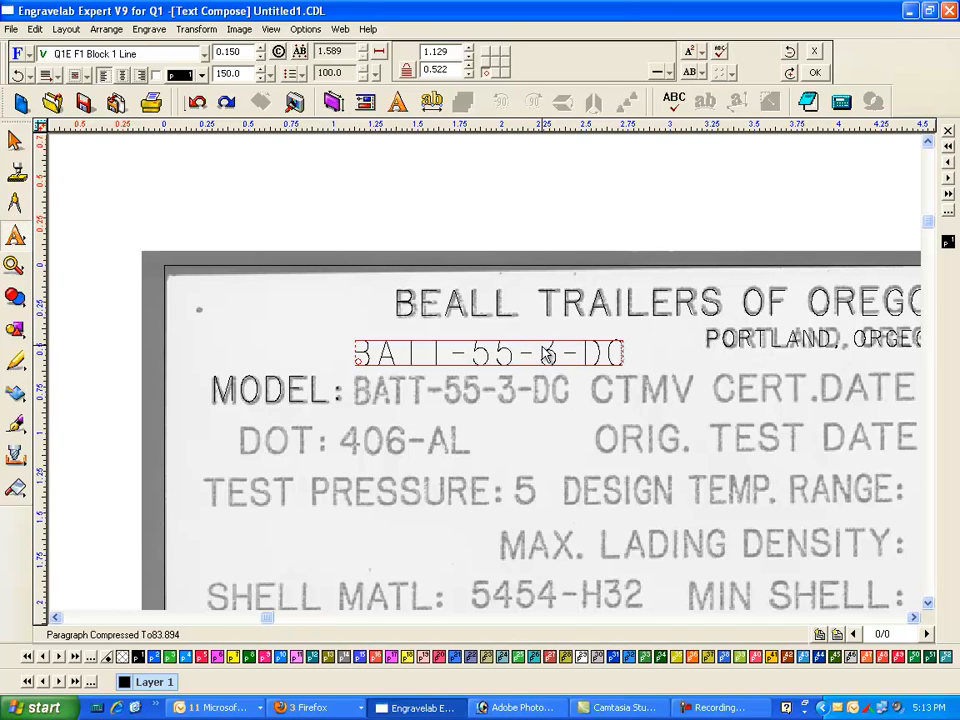
click(15, 140)
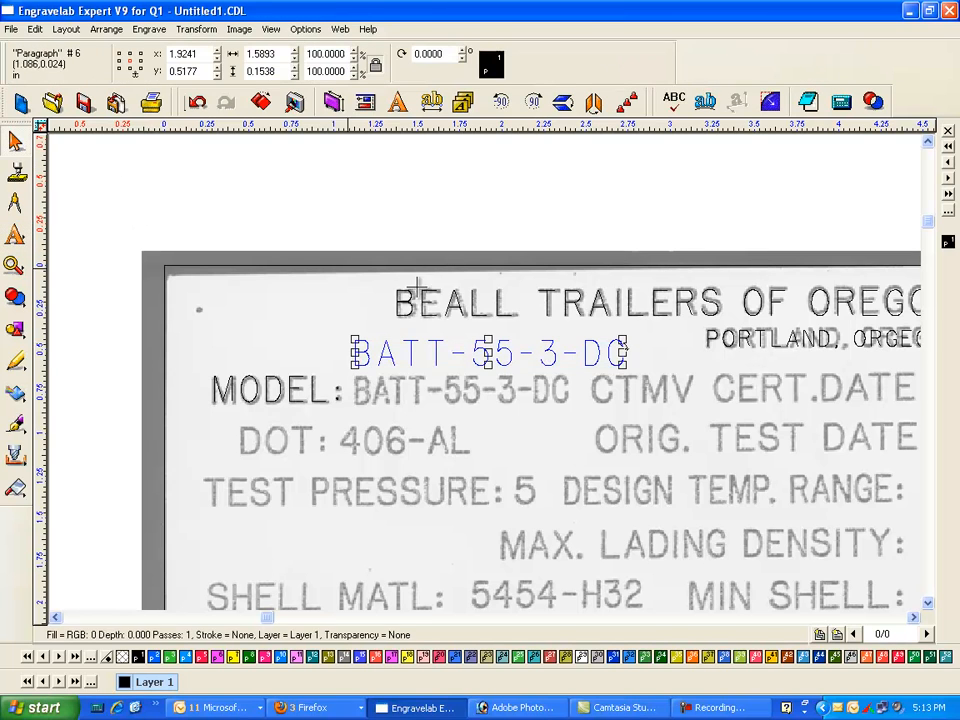
Narrow the BATT-55-3-DC line to about 1.22 in and position it over the scanned model number.
drag(624, 353, 570, 357)
click(462, 358)
drag(461, 393, 466, 393)
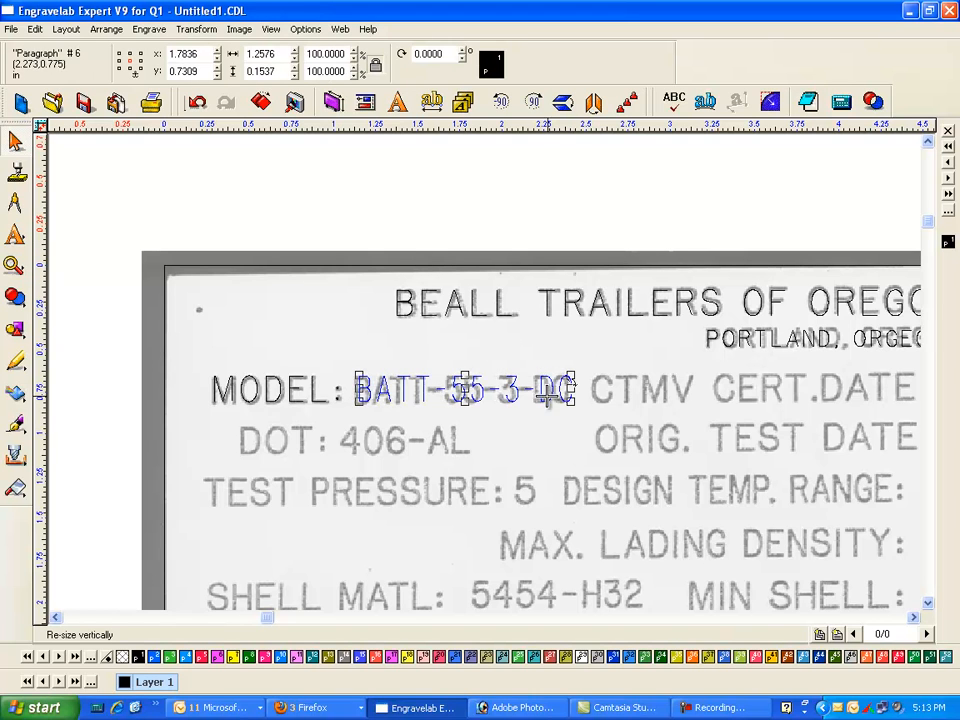
click(568, 393)
click(566, 396)
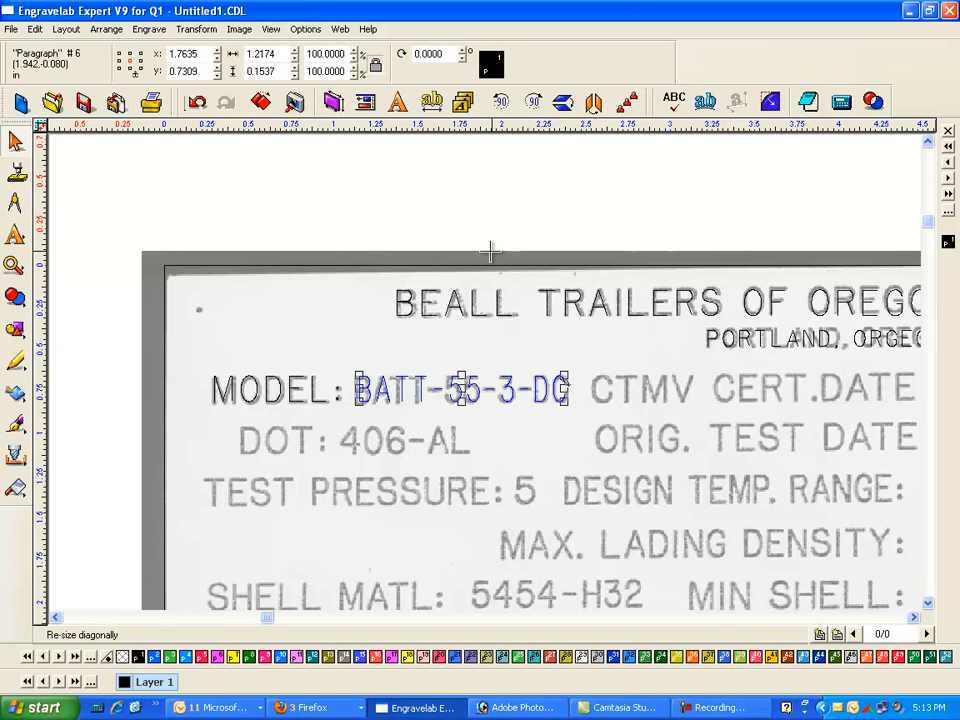
key(Left)
key(Left)
key(Right)
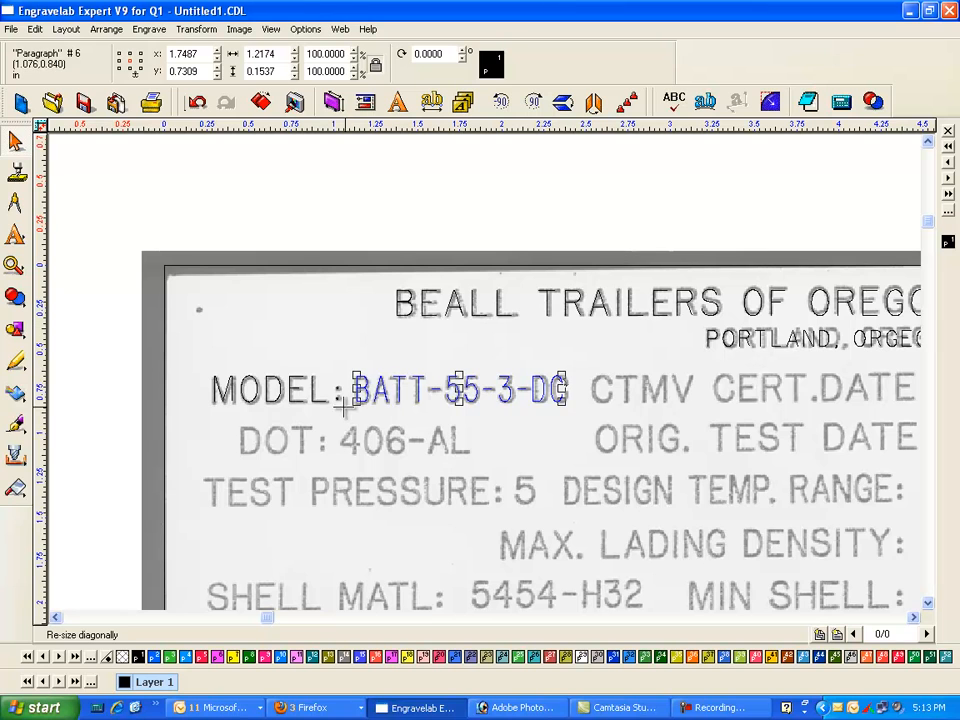
Widen the BATT-55-3-DC line slightly to about 1.24 in to match the end of the scanned value.
click(913, 617)
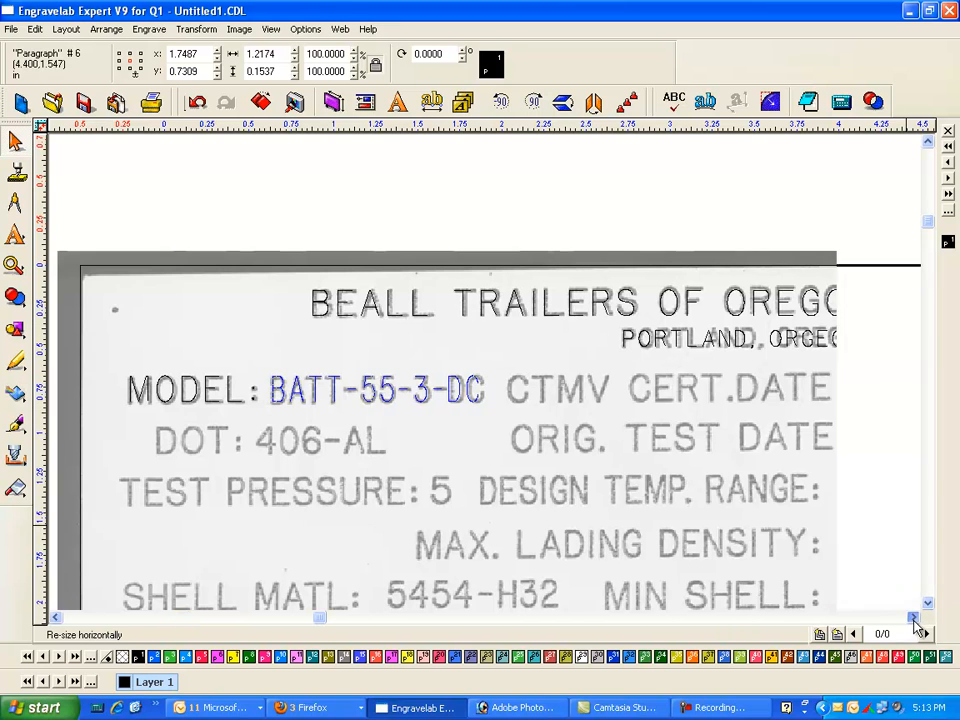
click(467, 263)
click(412, 398)
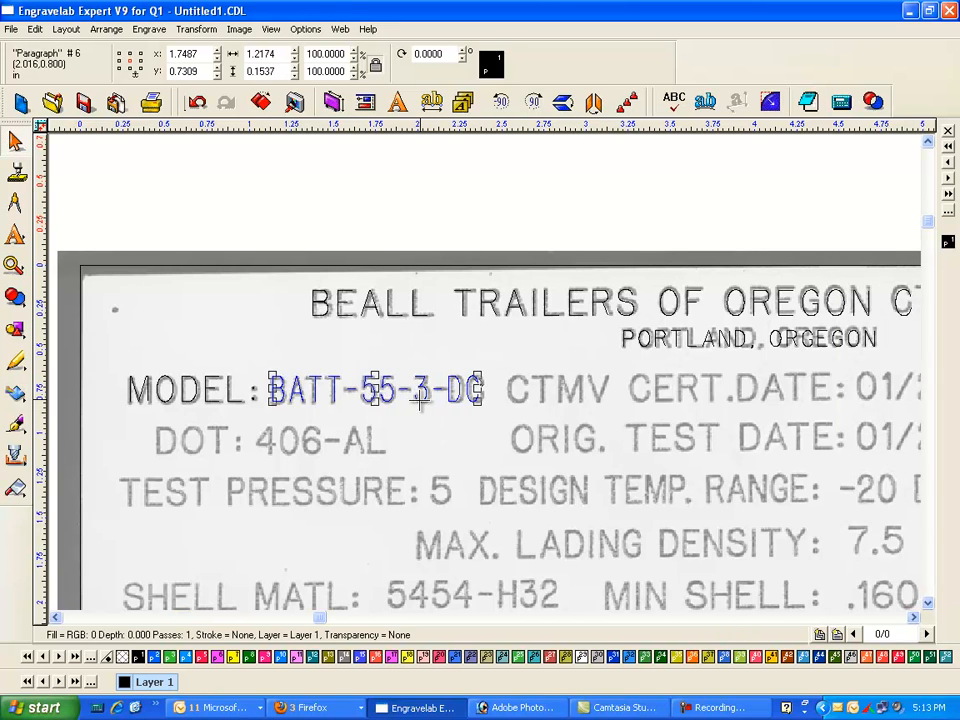
drag(478, 390, 487, 390)
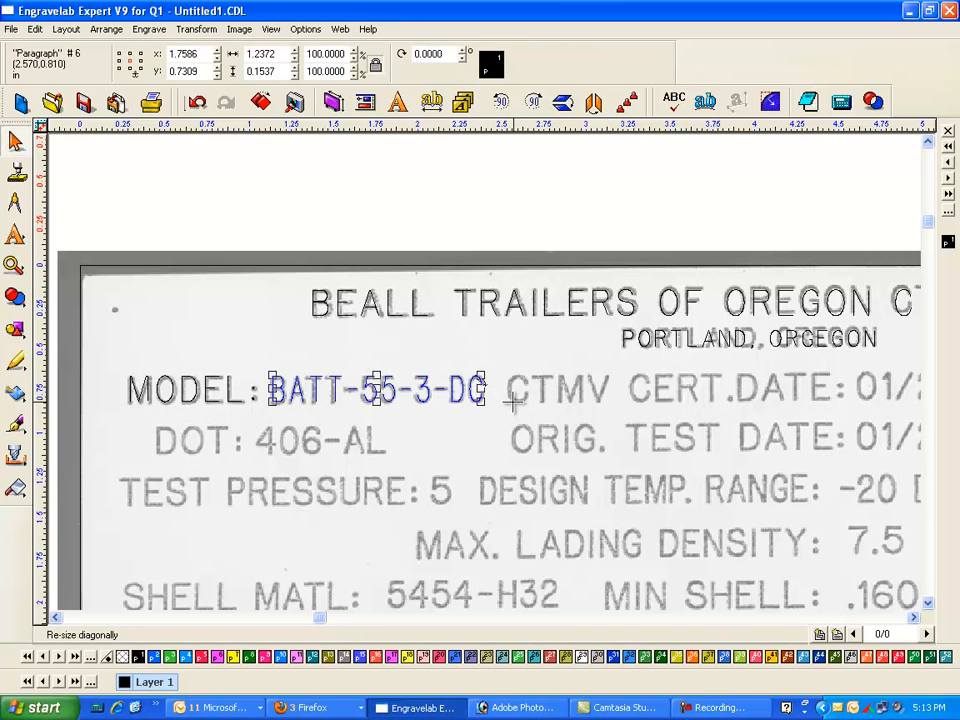
Duplicate the BATT-55-3-DC line to just above its row and change the copy's text to "CTMV CERT. DATE:".
key(ctrl+d)
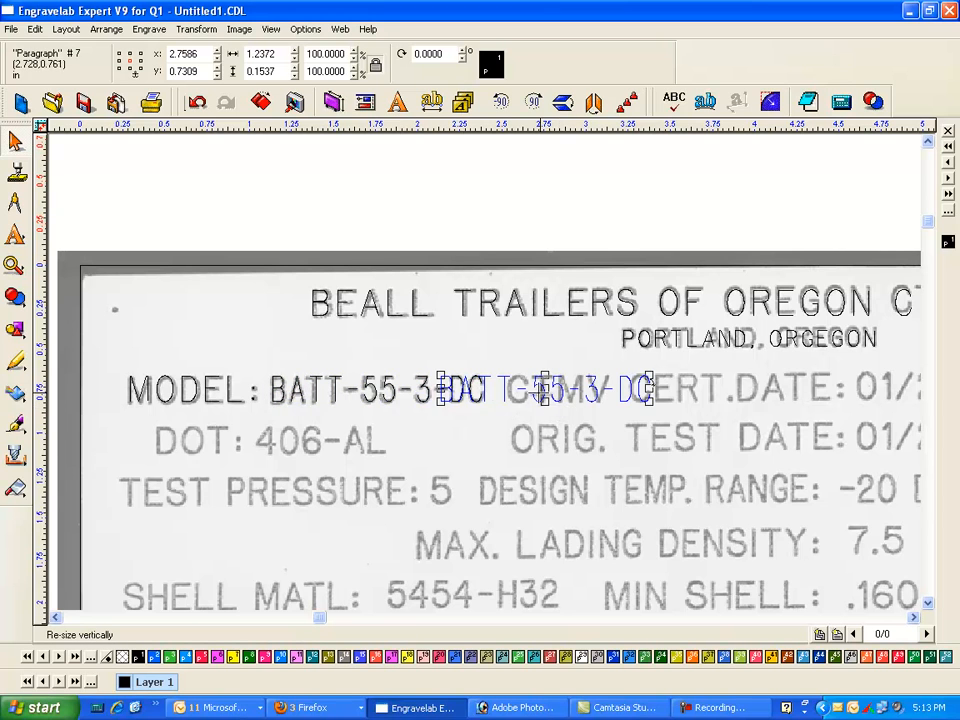
drag(546, 396, 473, 357)
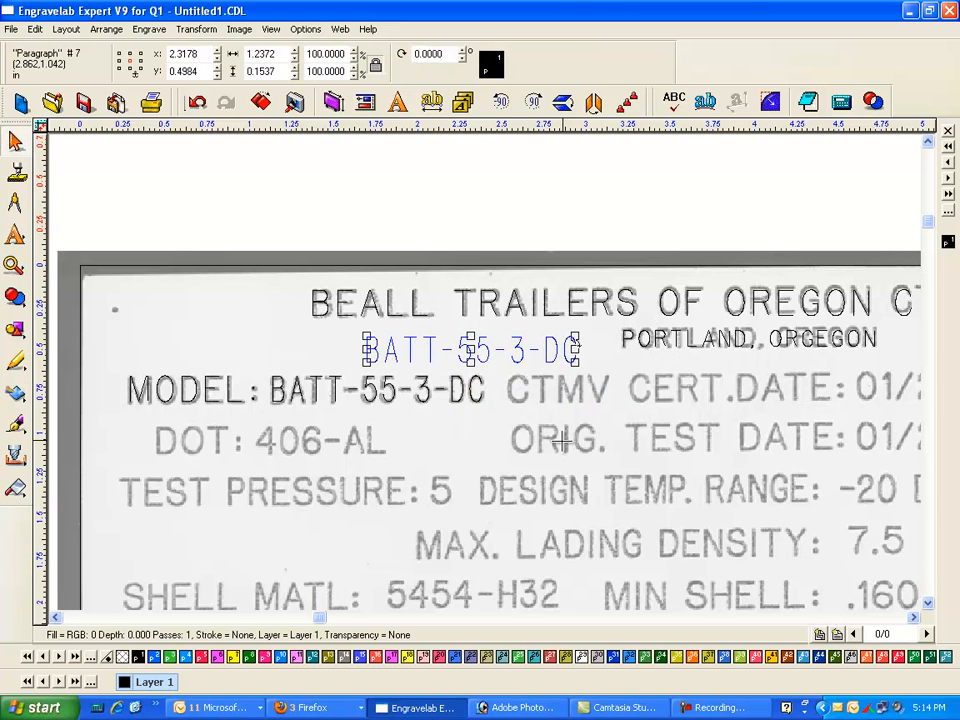
double_click(566, 348)
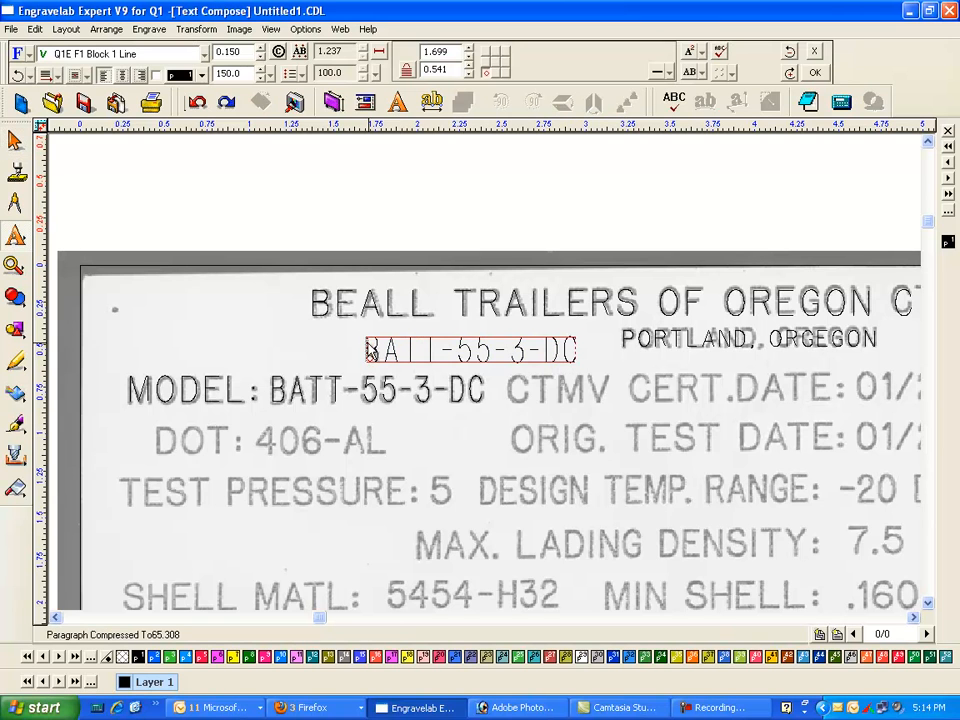
drag(369, 351, 624, 361)
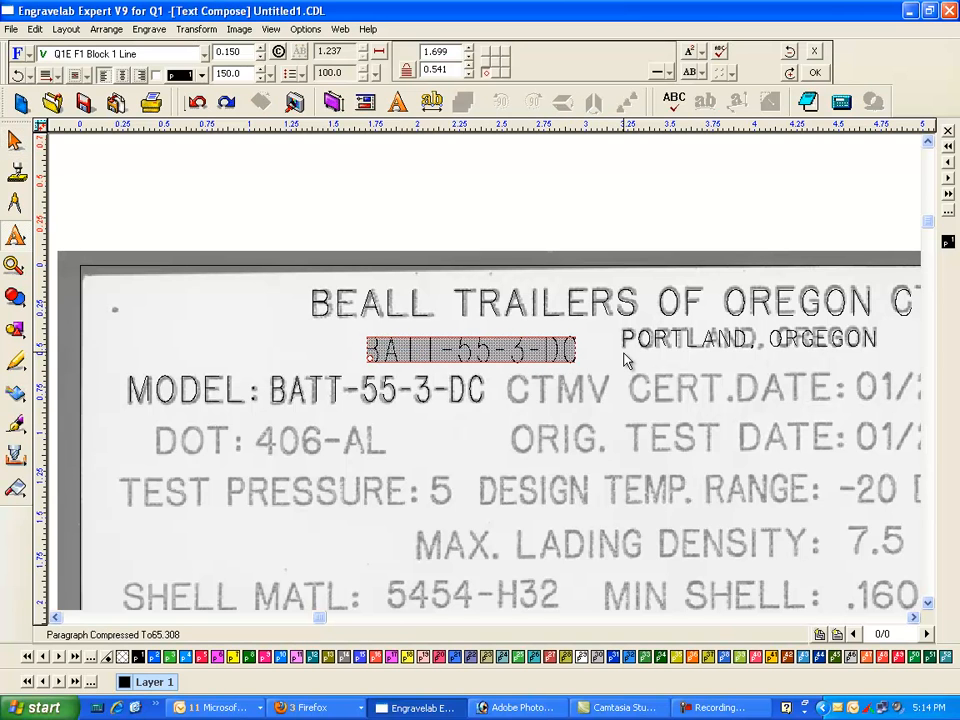
key(Delete)
text(ctmv)
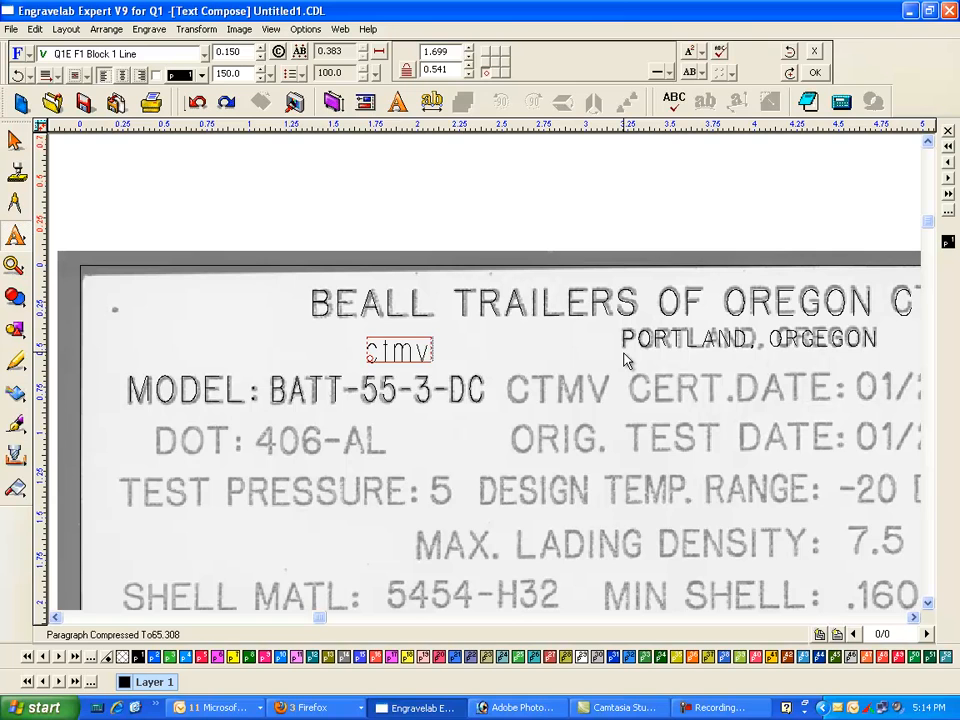
key(BackSpace)
key(BackSpace)
key(BackSpace)
key(BackSpace)
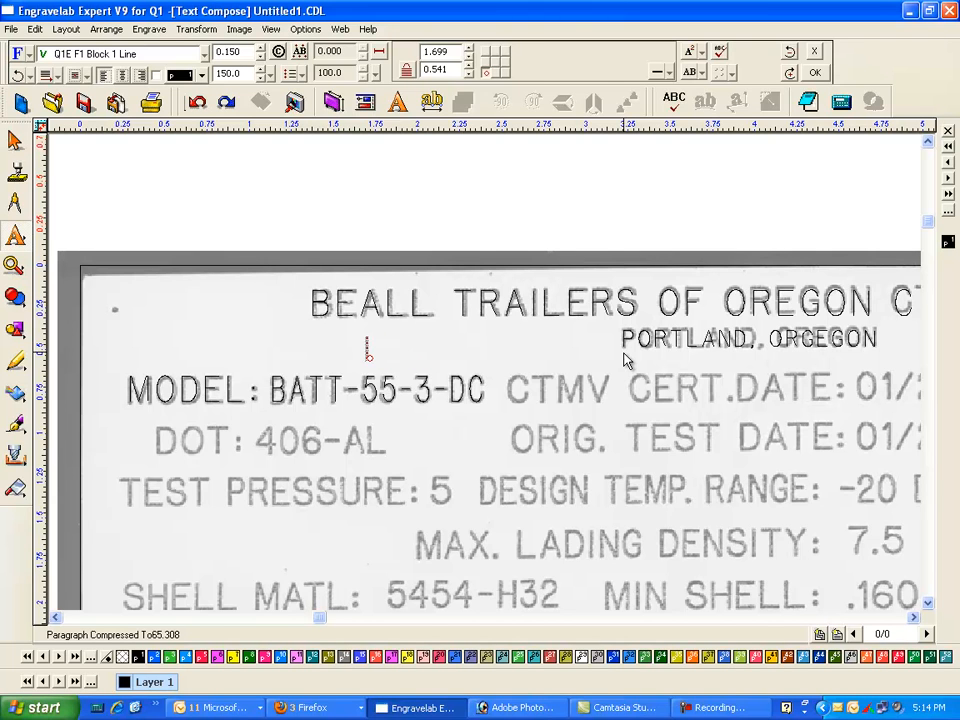
text(CTM)
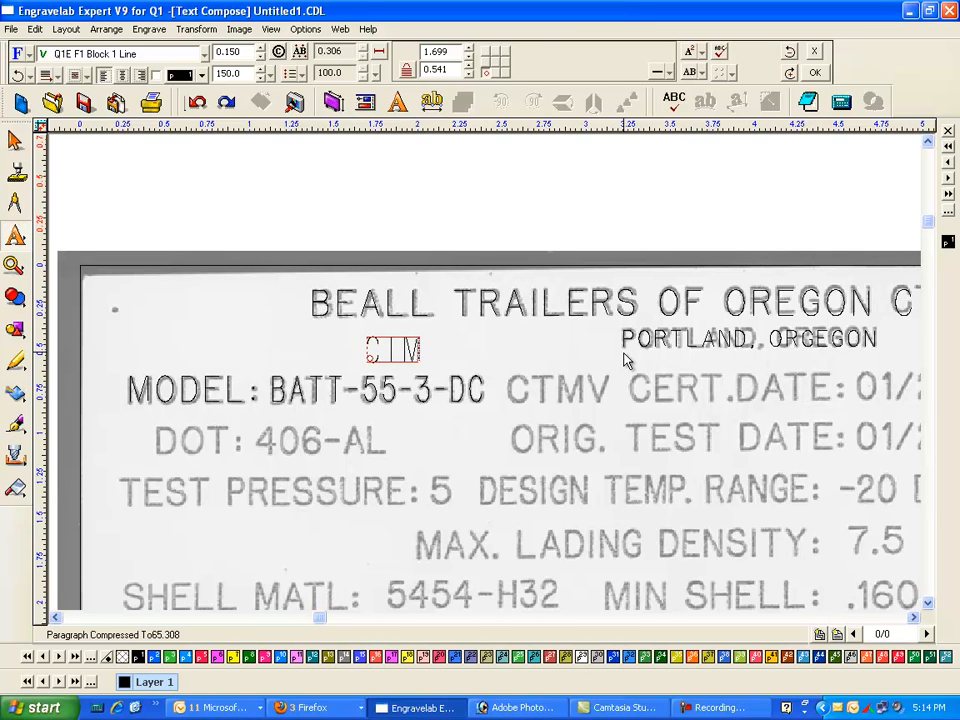
text(V CERT)
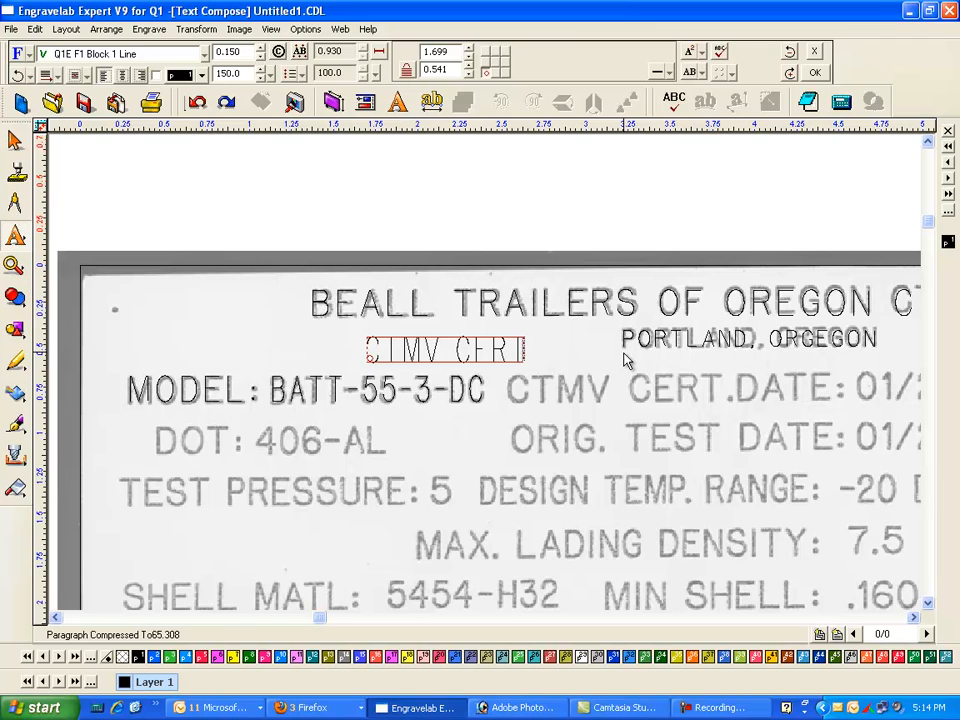
text(. DATE)
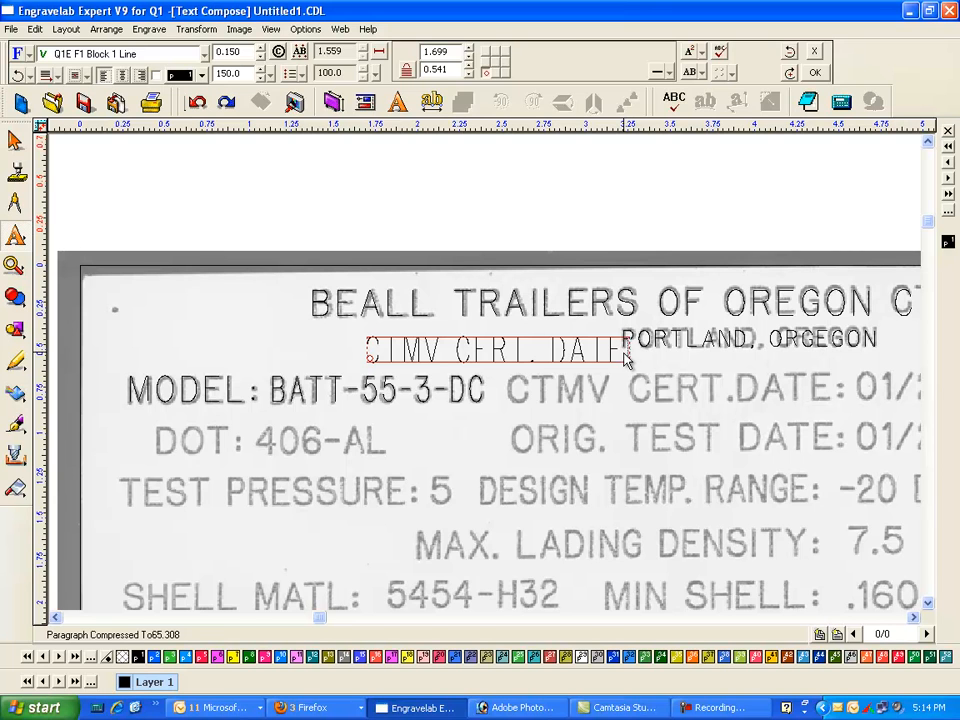
key(Escape)
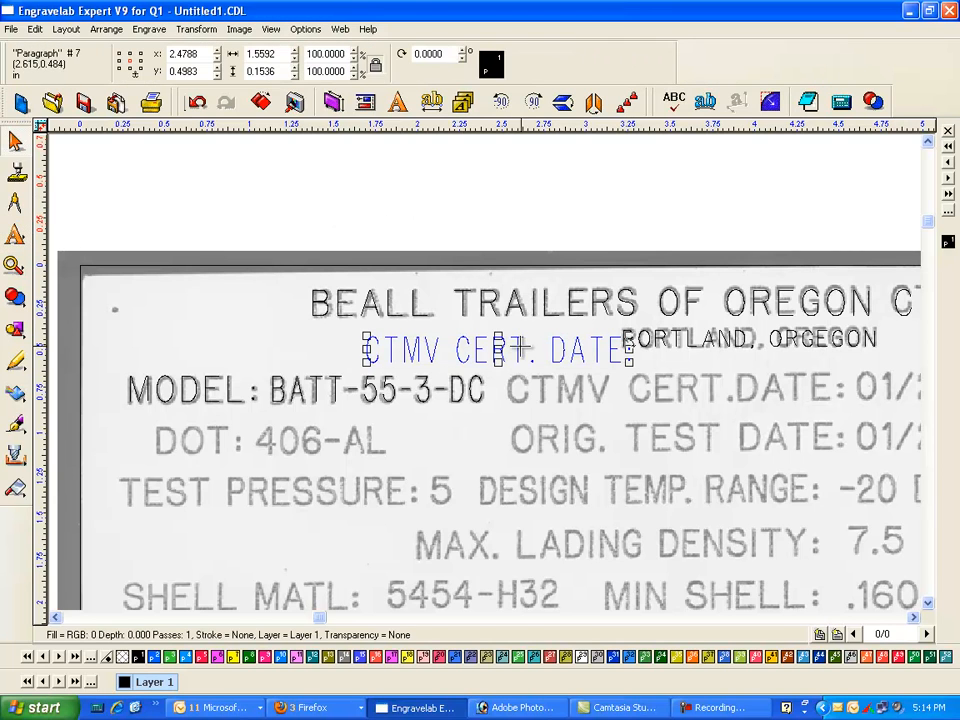
Move the CTMV CERT. DATE: line over its scanned label and stretch it to about 1.99 in wide, nudging it slightly left.
drag(501, 349, 643, 391)
drag(775, 392, 847, 393)
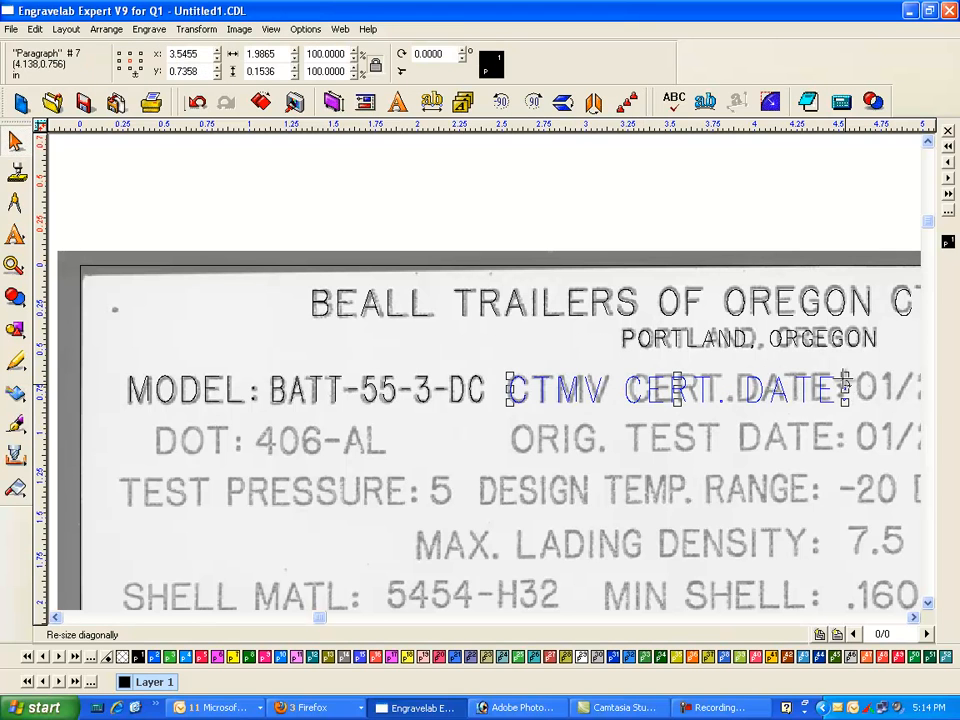
click(724, 214)
click(695, 388)
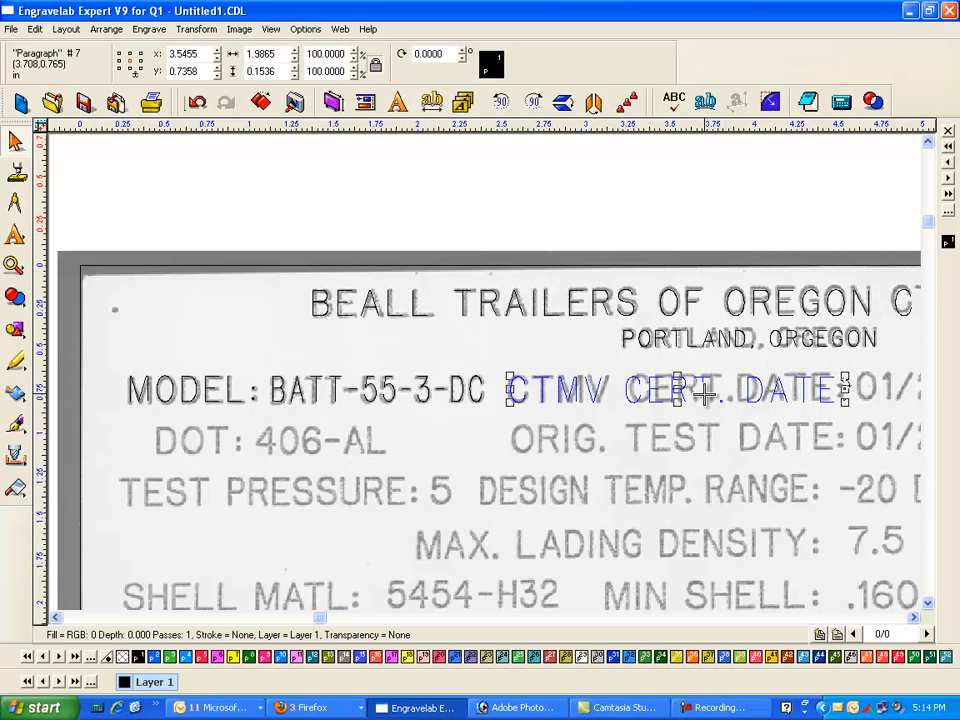
key(Left)
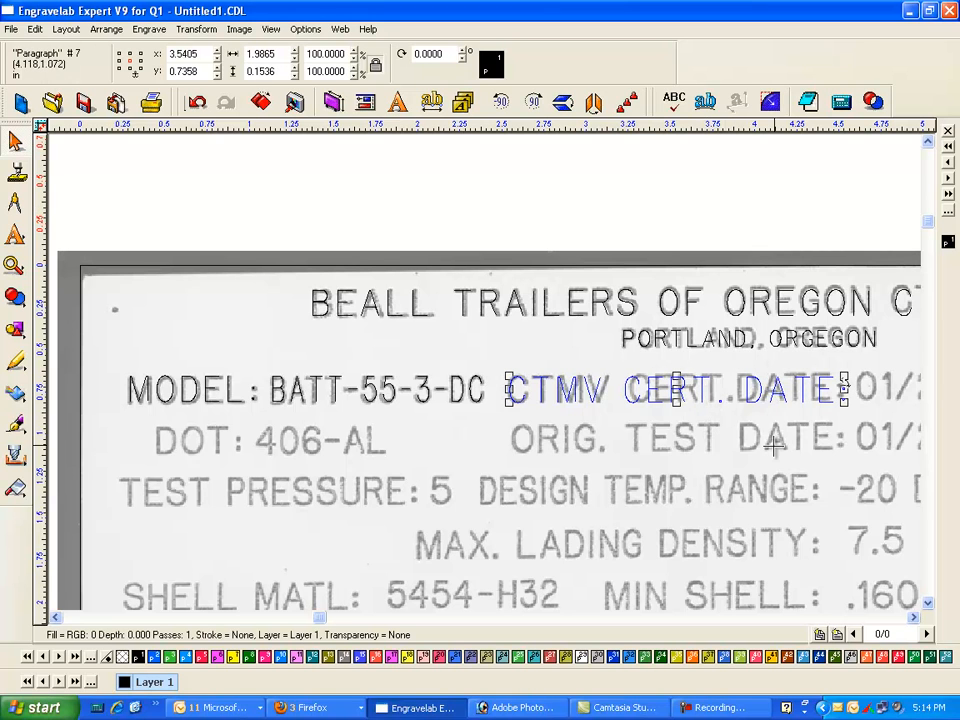
drag(844, 390, 841, 390)
click(580, 174)
Add a horizontal guide at 0.673 in and move it down to the scanned MODEL row's baseline, about 0.815 in.
drag(912, 617, 912, 618)
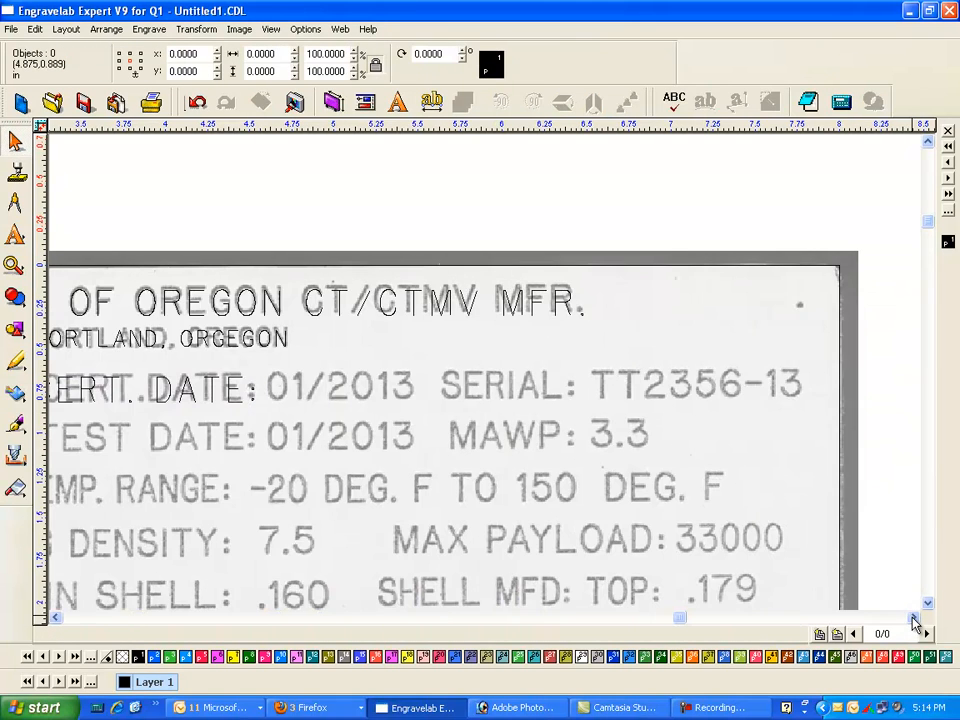
scroll(484, 370, down, 2)
scroll(480, 370, down, 2)
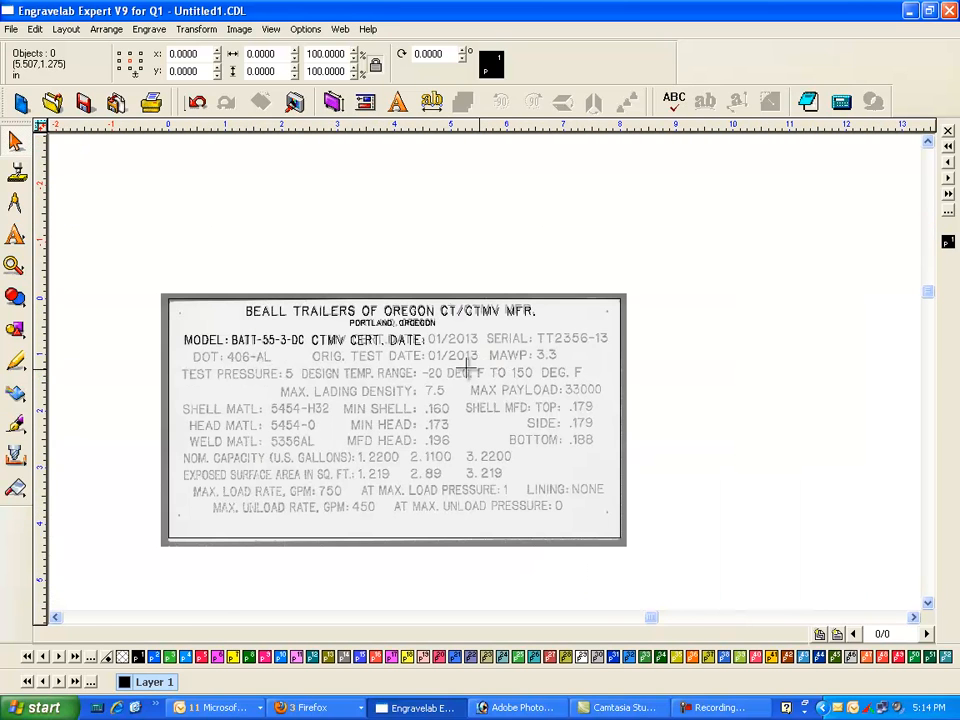
click(14, 265)
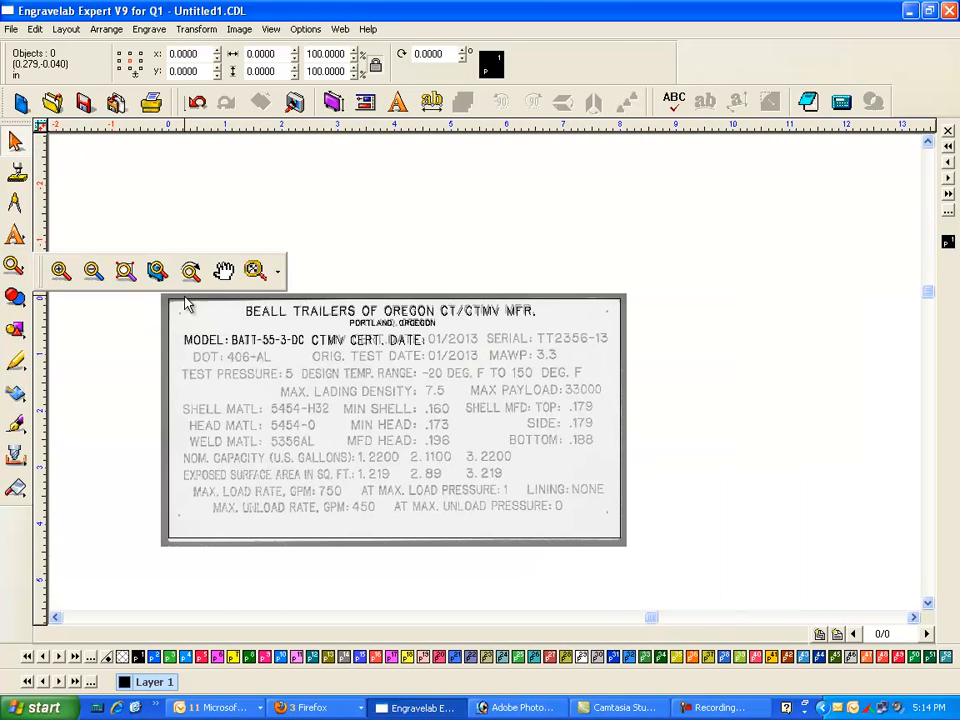
click(61, 270)
drag(176, 321, 245, 362)
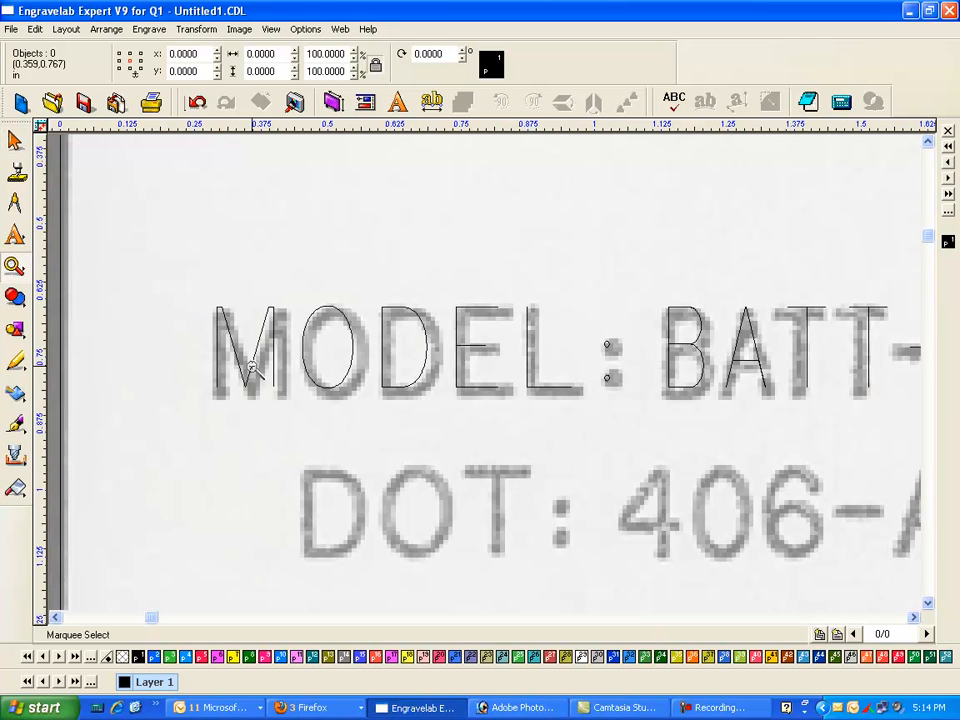
click(15, 141)
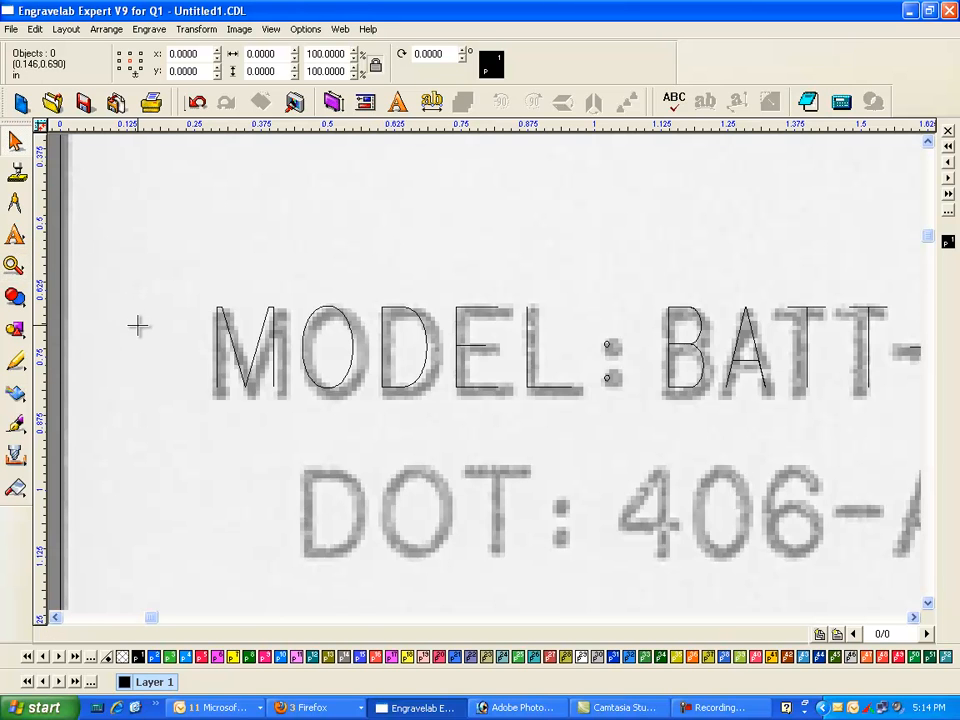
click(57, 618)
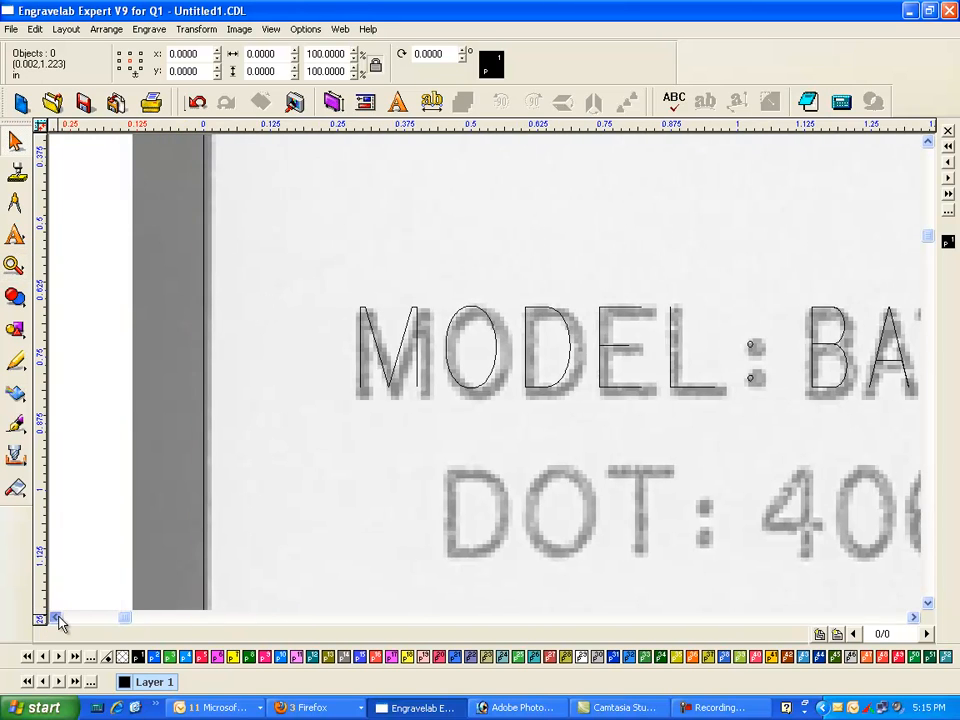
click(57, 618)
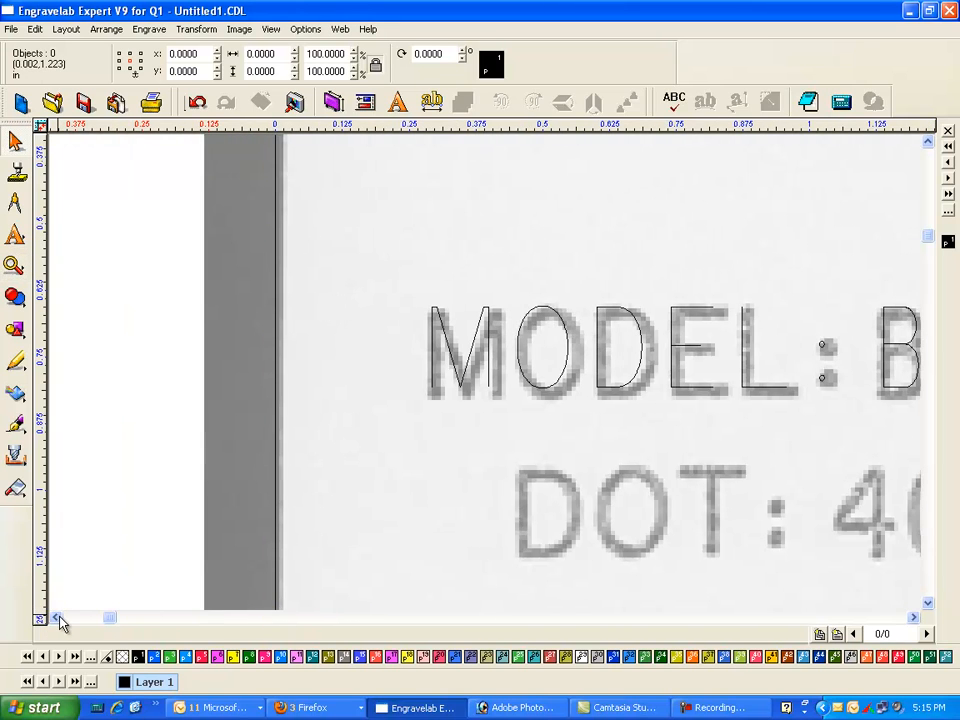
double_click(104, 317)
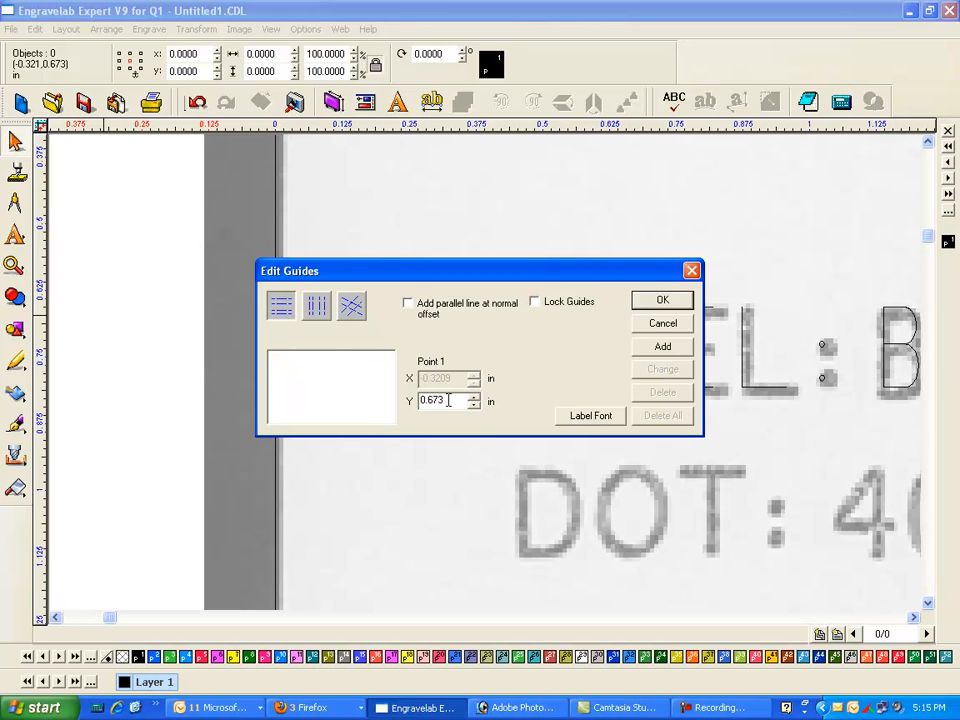
click(662, 346)
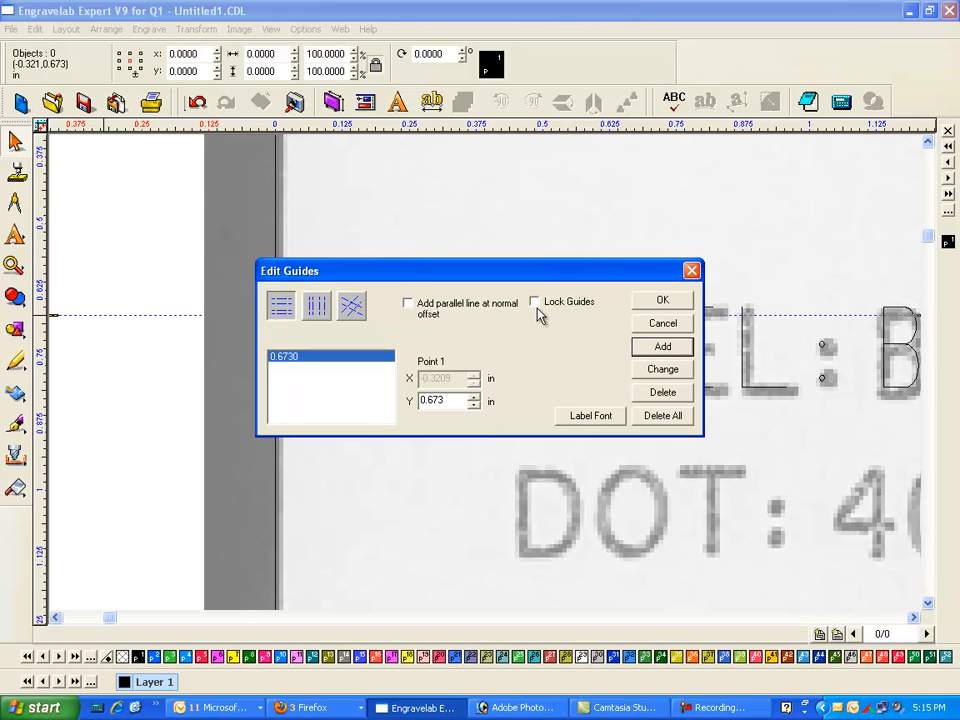
click(662, 301)
drag(152, 315, 155, 394)
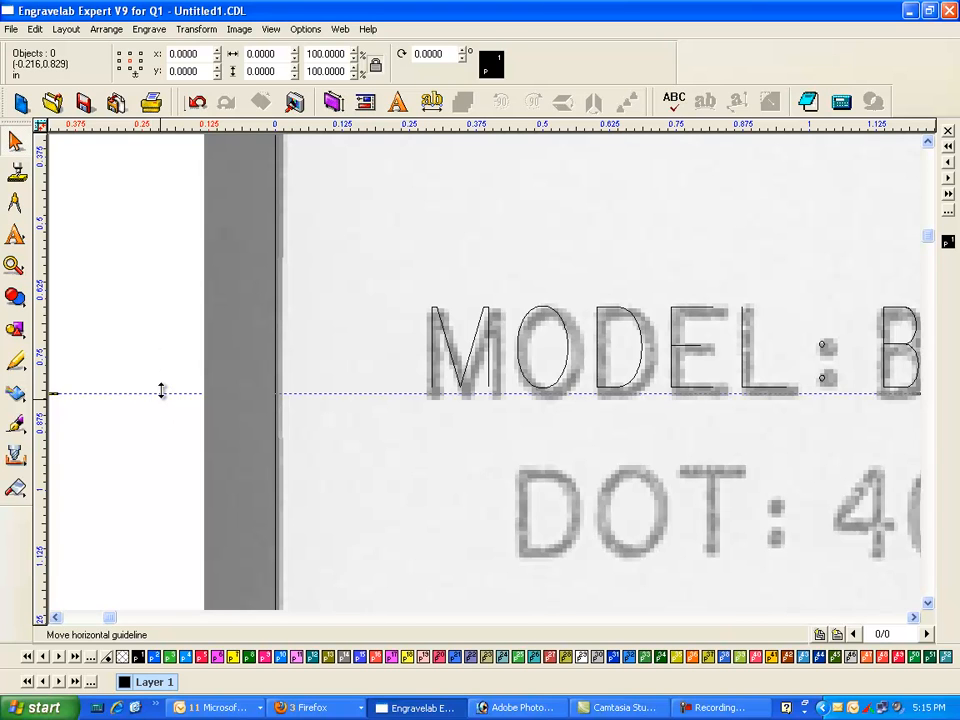
Add three more horizontal guides, at 0.8152 in, 0.88 in and 0.94 in.
double_click(161, 392)
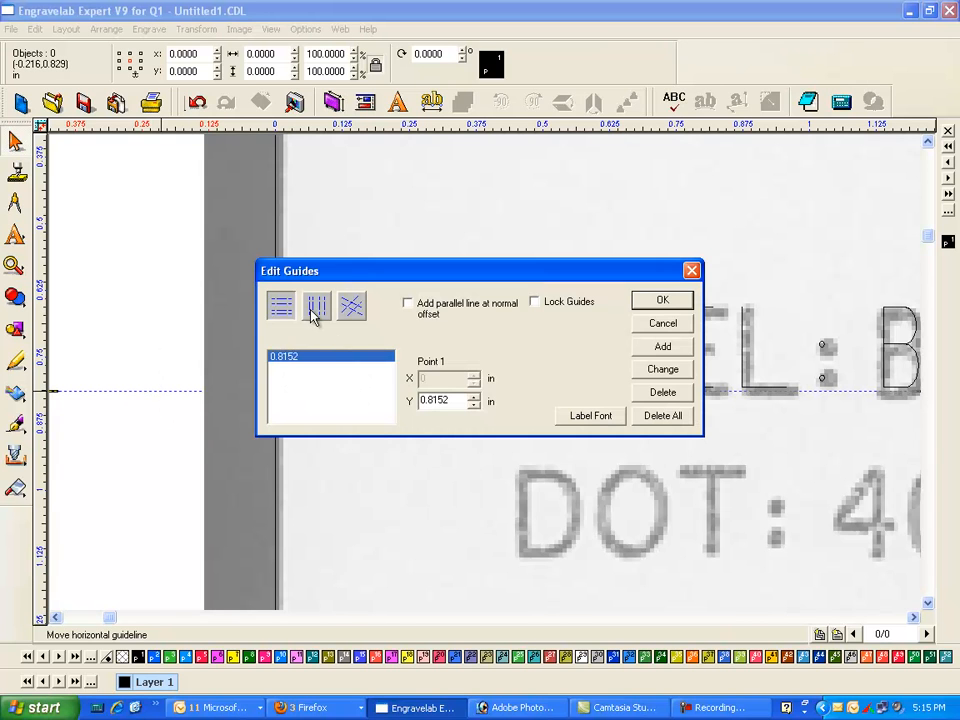
click(668, 348)
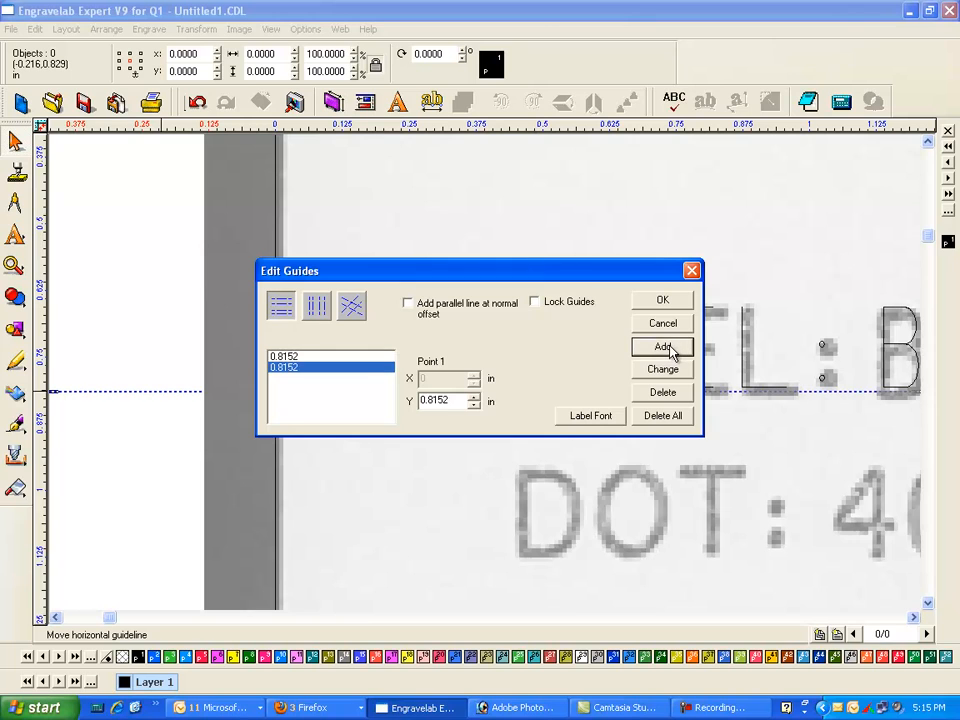
click(432, 403)
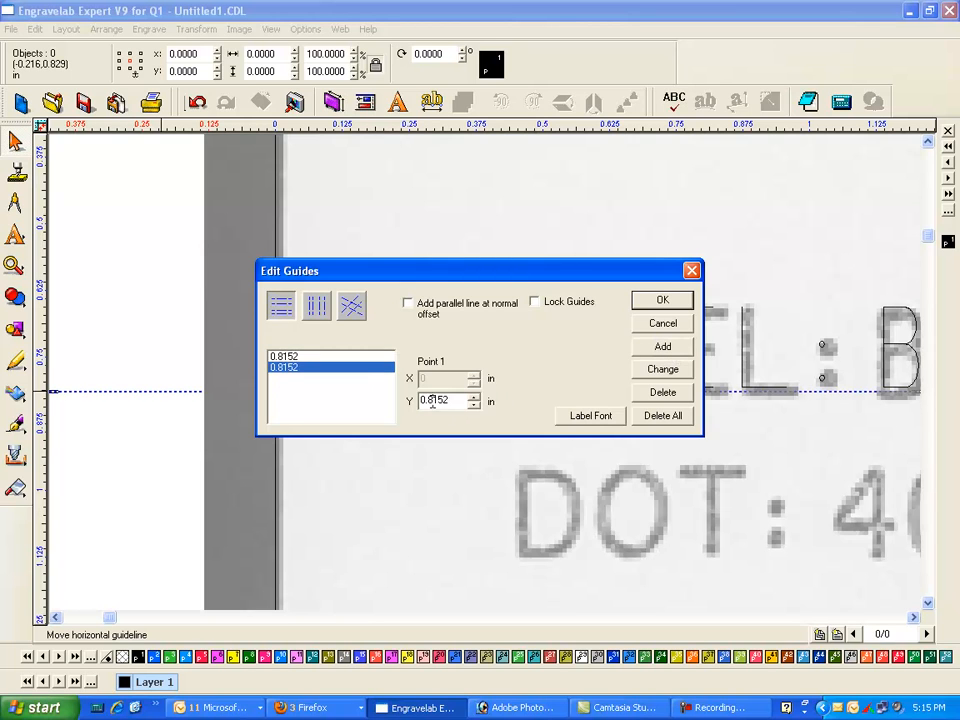
click(664, 348)
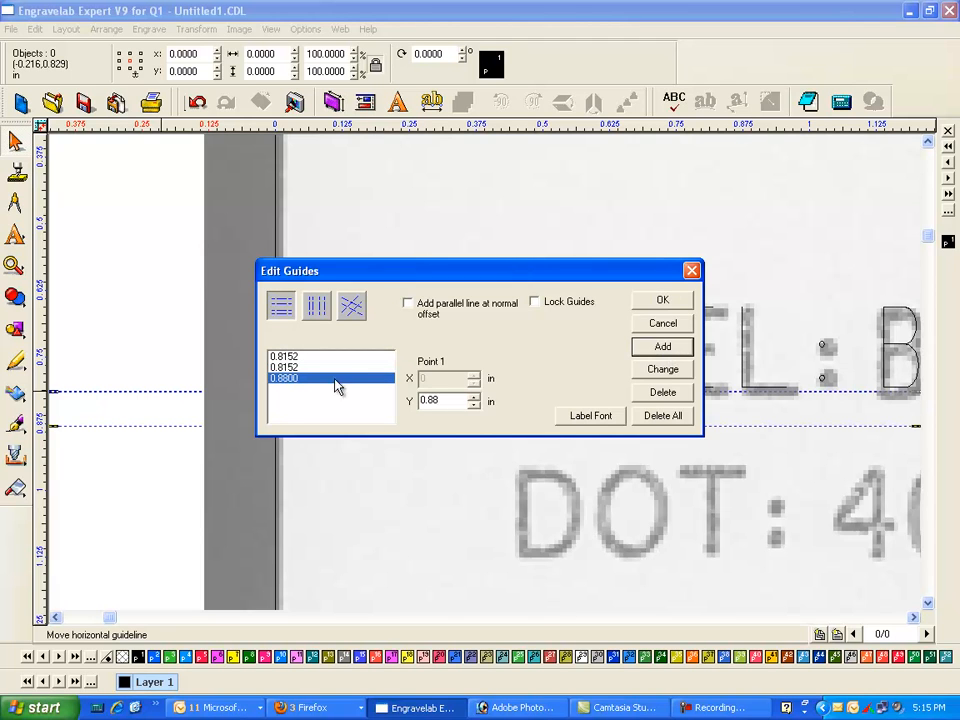
double_click(448, 399)
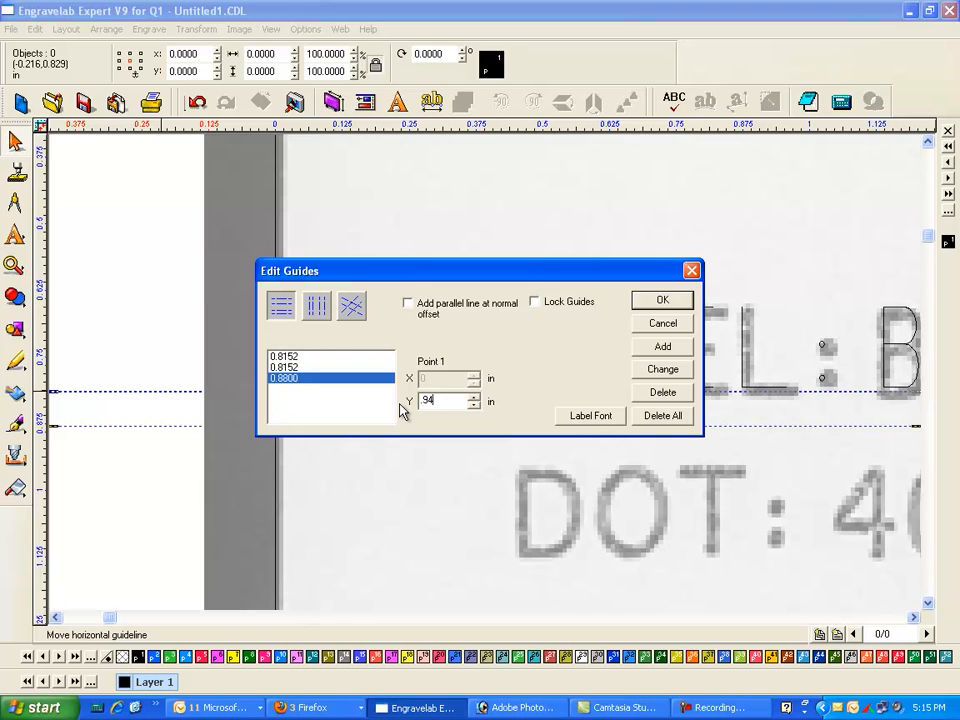
click(670, 348)
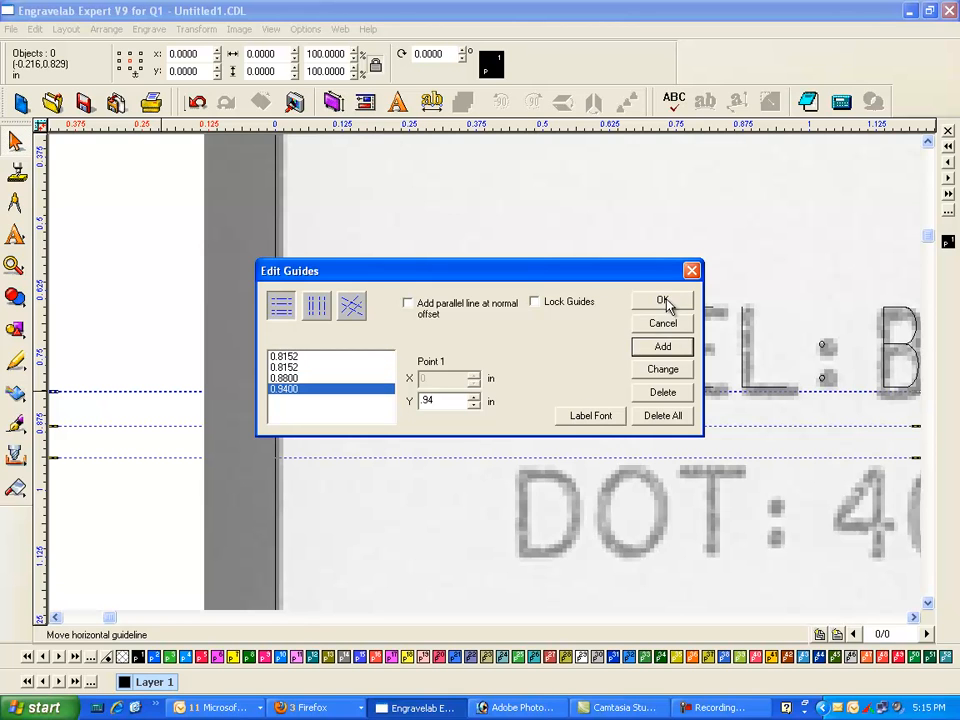
click(663, 301)
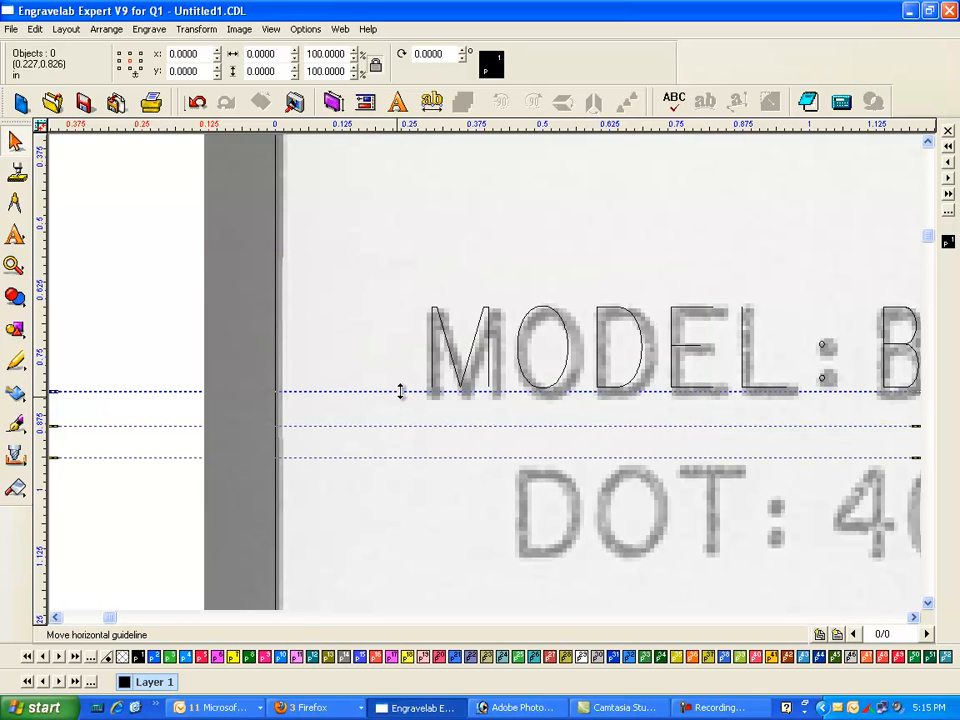
Move the guides onto the scanned MODEL, DOT and TEST PRESSURE baselines, at about 0.818, 1.117 and 1.426 in.
drag(400, 391, 400, 393)
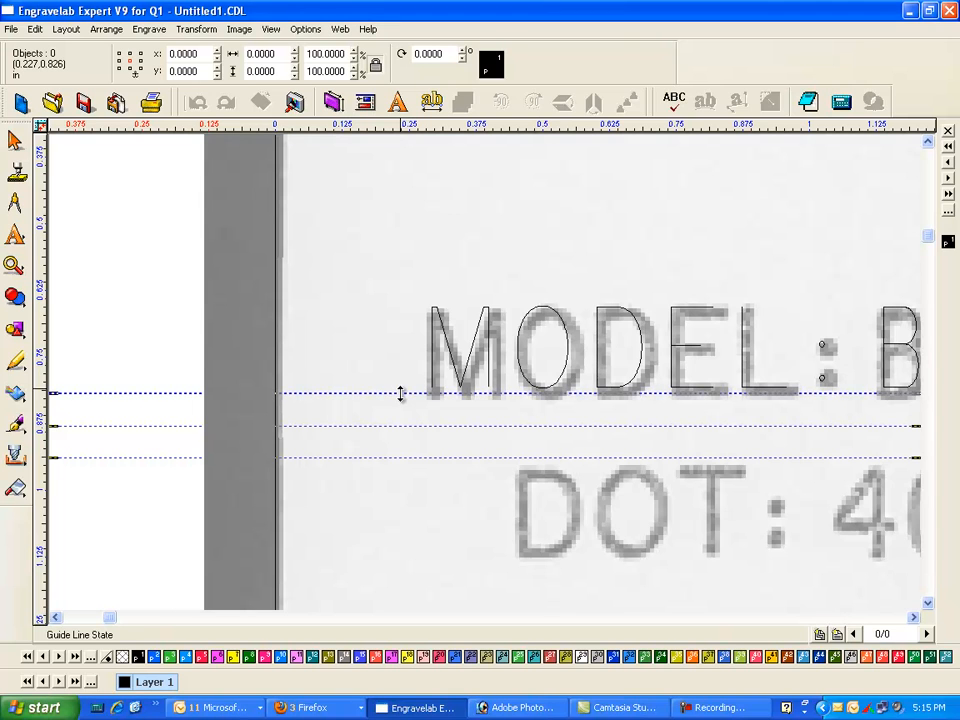
drag(461, 427, 476, 551)
drag(494, 461, 523, 602)
click(928, 604)
click(928, 611)
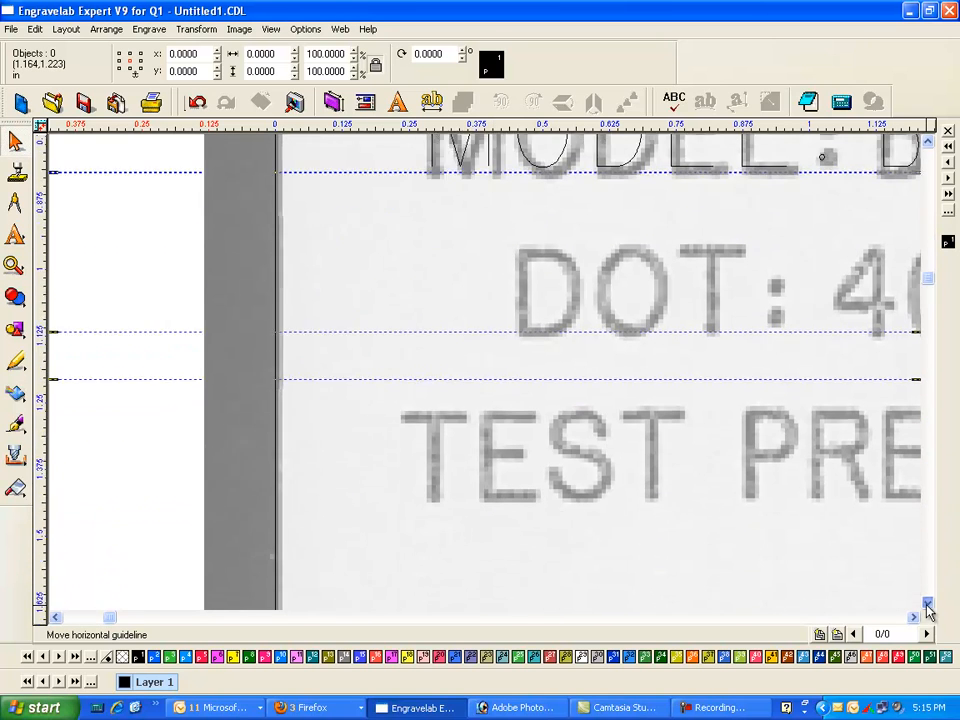
drag(414, 335, 431, 452)
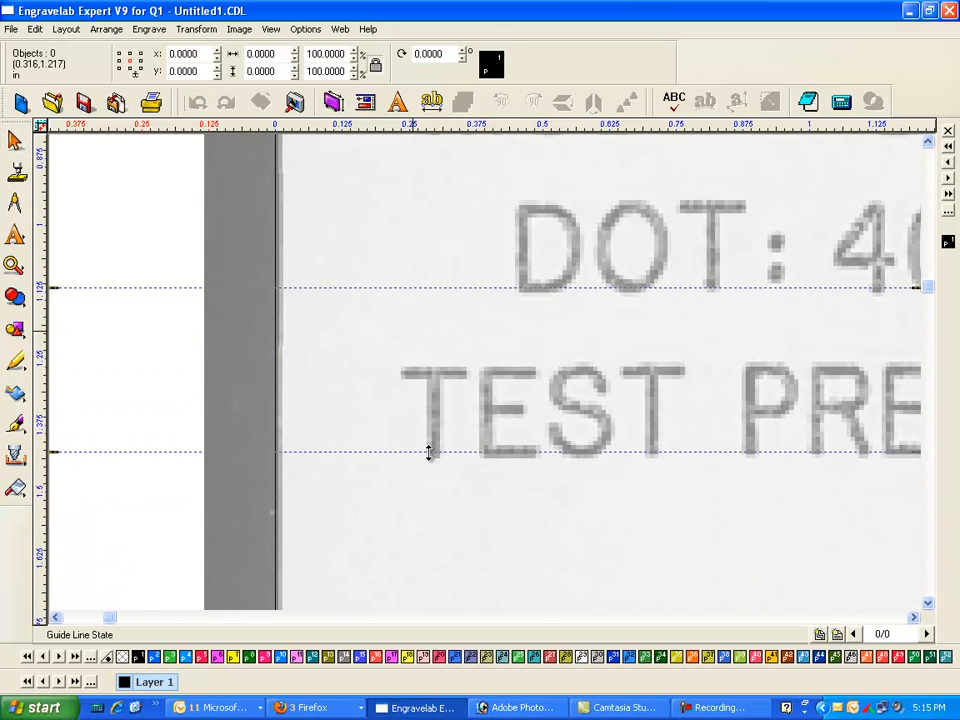
Check the horizontal guides against the scanned rows and review their list and the Lock Guides option in the guide settings.
click(926, 145)
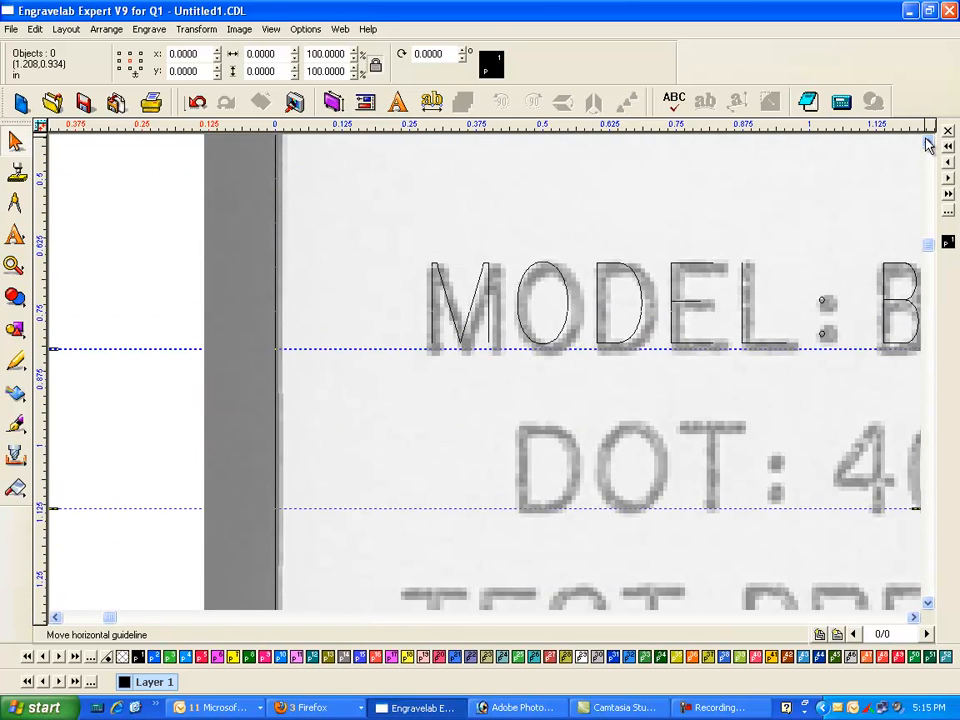
scroll(929, 146, down, 3)
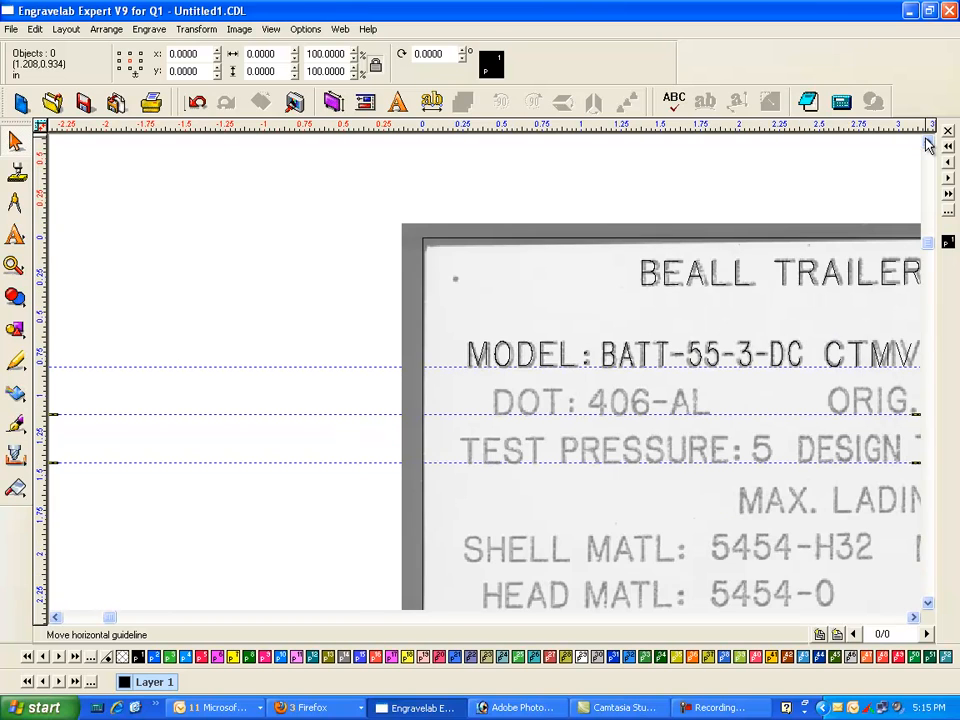
click(913, 617)
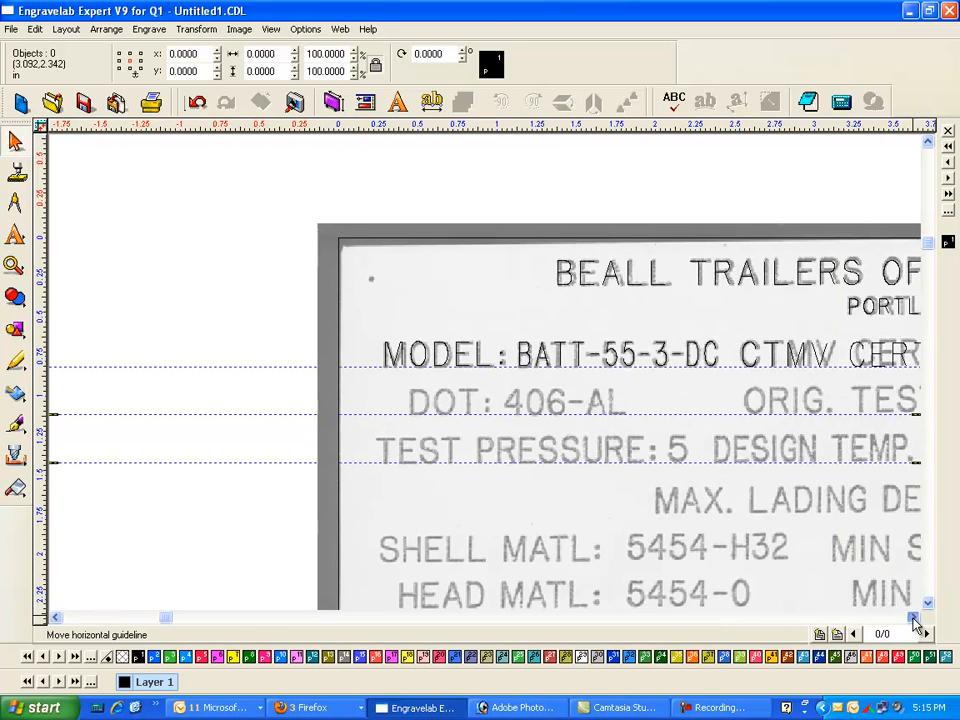
click(913, 617)
click(15, 265)
click(60, 272)
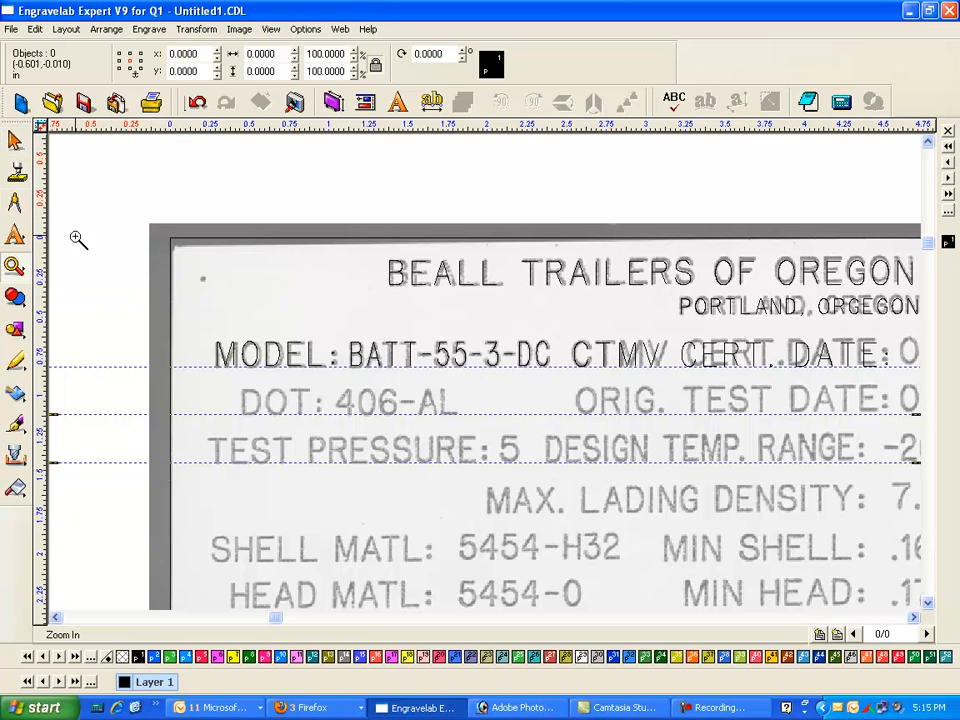
click(15, 141)
key(g)
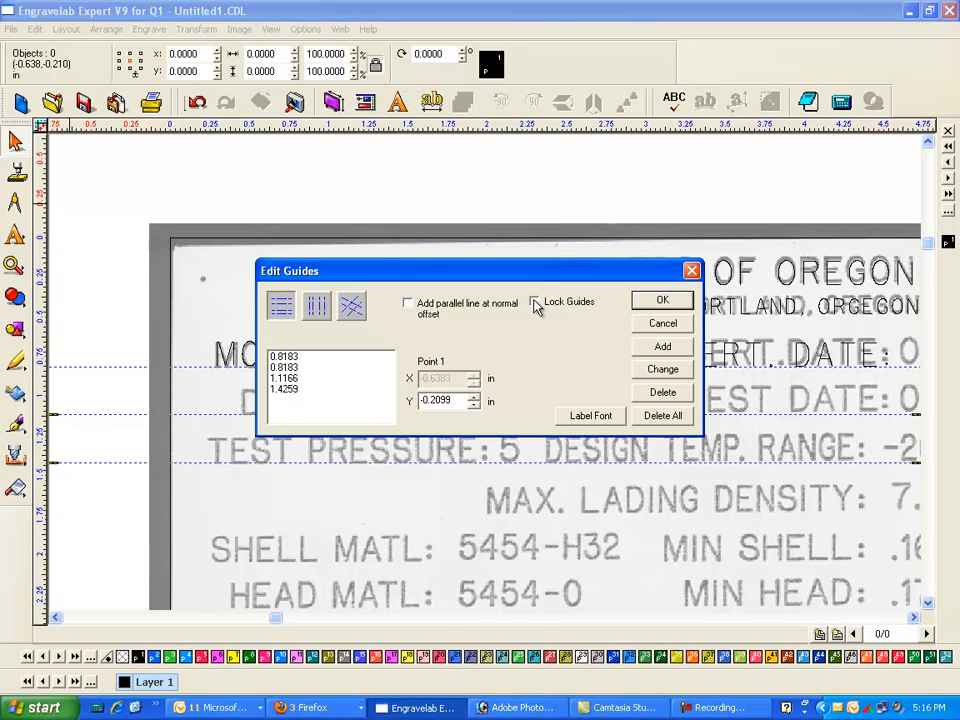
click(663, 302)
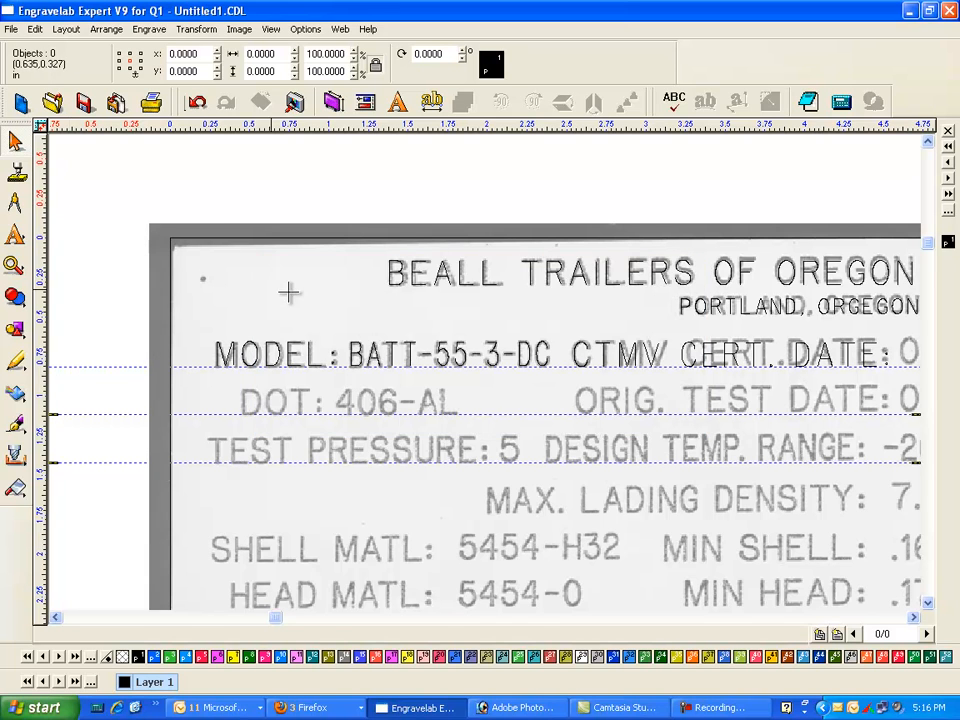
Nudge the MODEL: line down until its baseline sits on the first guide, at Y about 0.742 in.
click(15, 266)
click(61, 270)
drag(209, 328, 361, 393)
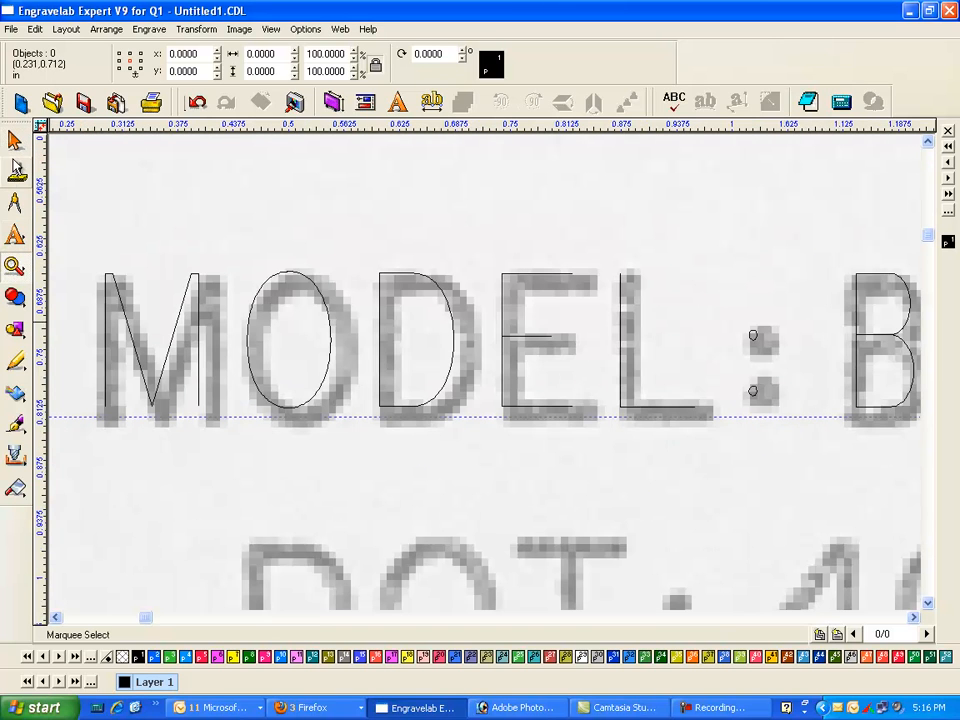
click(509, 369)
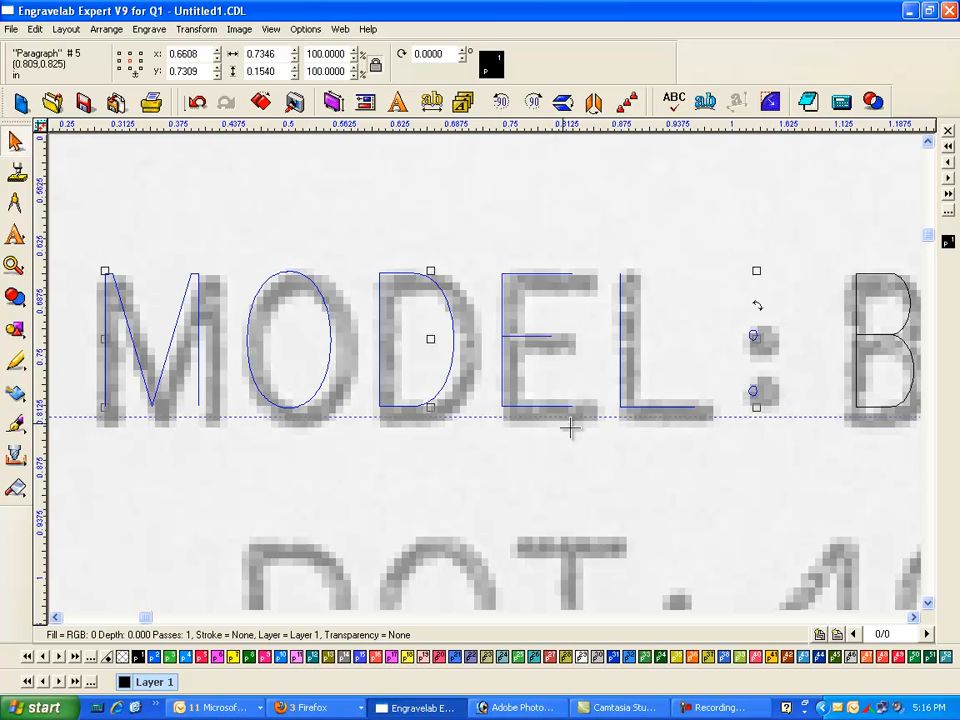
key(Down)
key(Down)
key(Down)
key(Down)
key(Down)
key(Down)
key(Down)
key(Down)
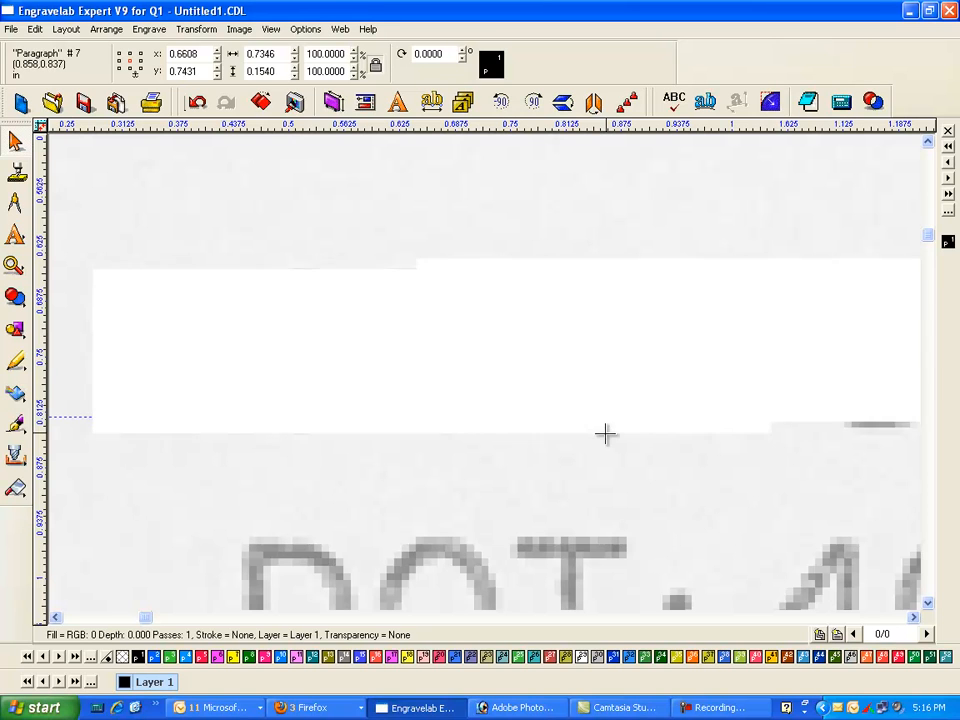
key(Up)
key(Up)
key(Up)
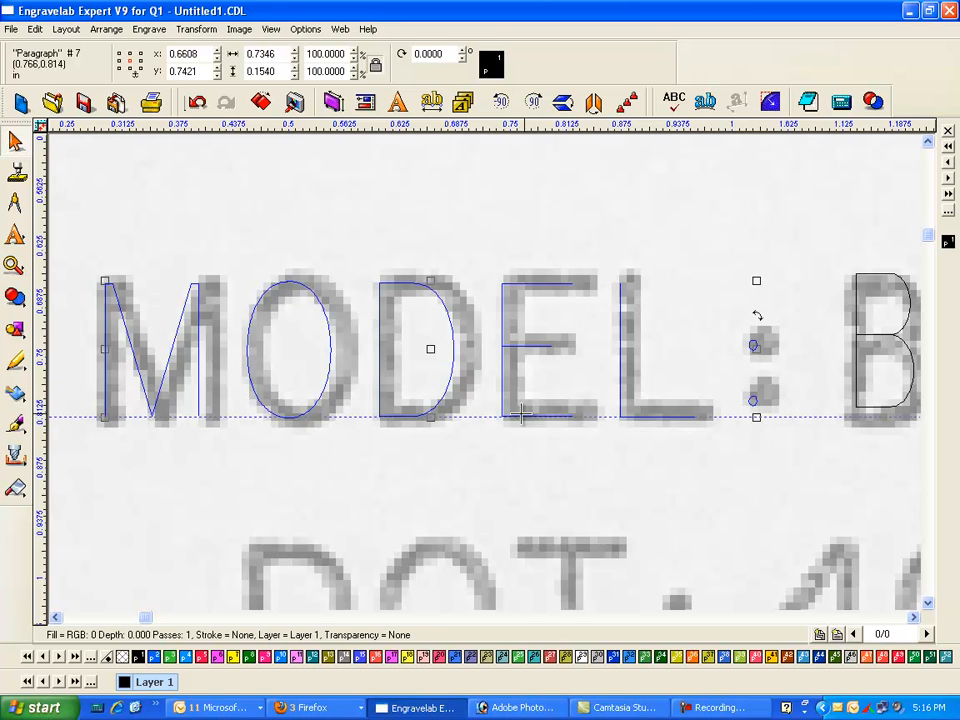
Nudge the BATT-55-3-DC line down onto the same guide as MODEL:, at Y about 0.74 in.
click(913, 619)
click(913, 619)
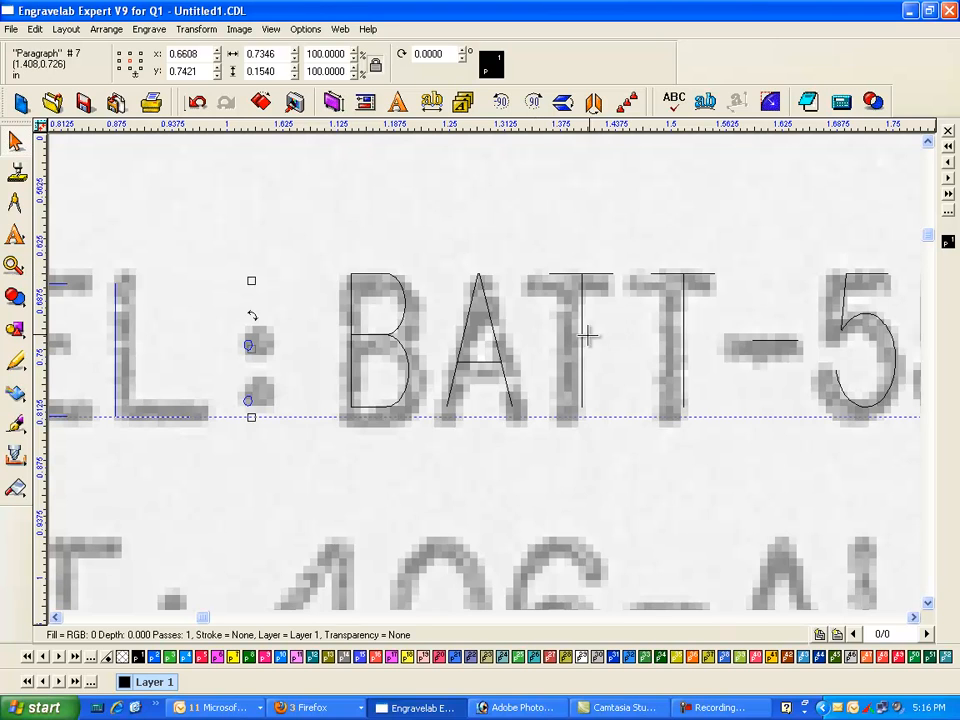
click(583, 336)
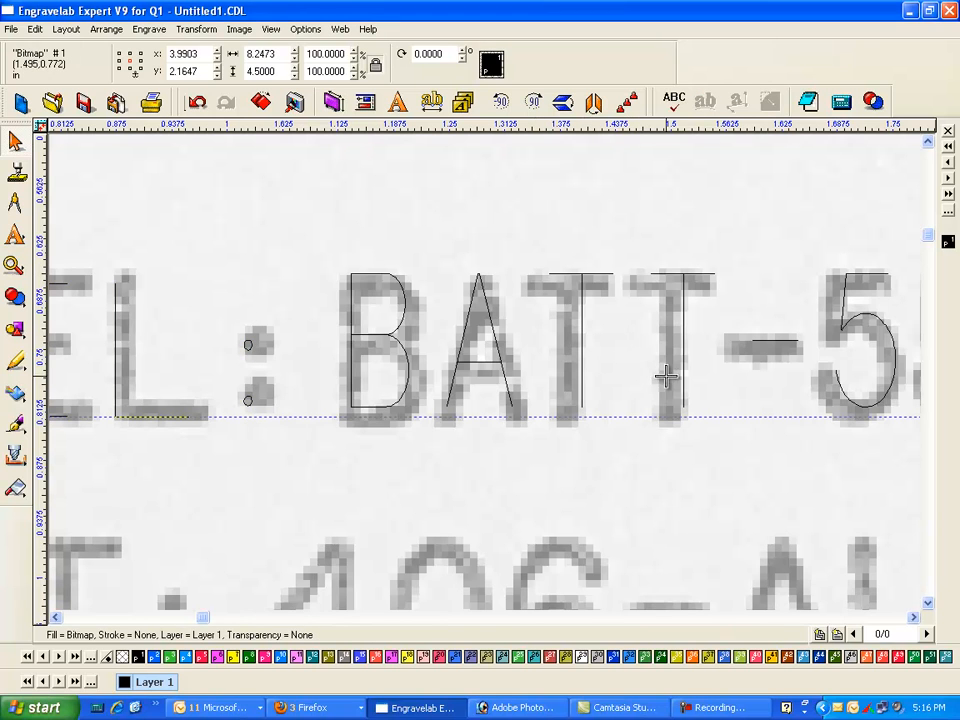
click(383, 337)
key(Down)
key(Down)
key(Down)
key(Down)
key(Down)
key(Down)
key(Down)
key(Down)
key(Down)
key(Down)
key(Down)
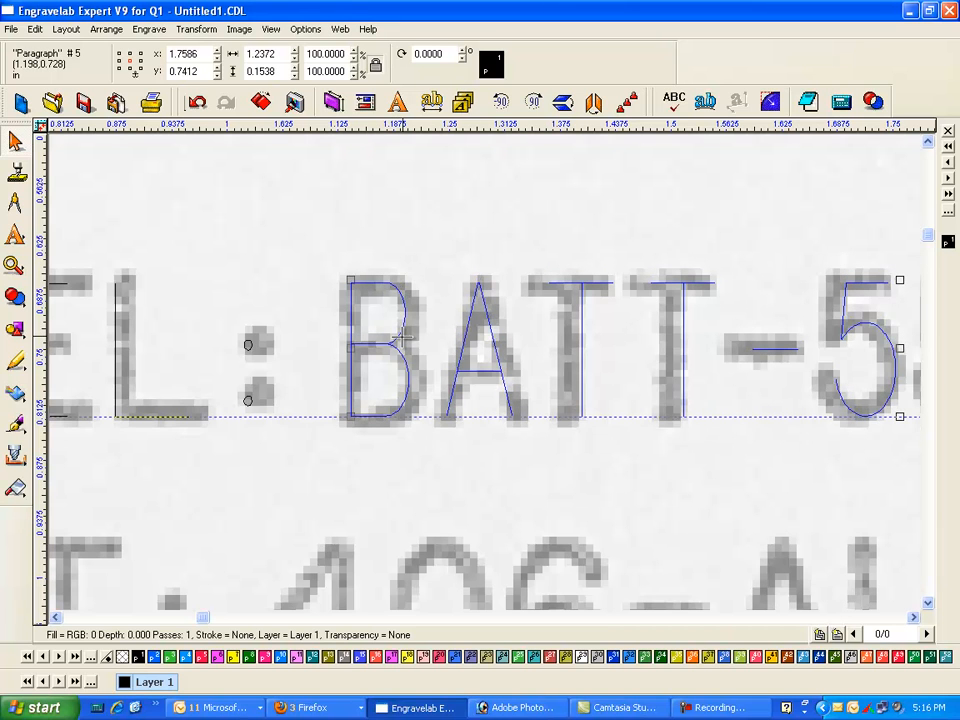
Nudge the CTMV CERT. DATE: line down onto the same guide as MODEL:, at Y about 0.742 in.
click(918, 620)
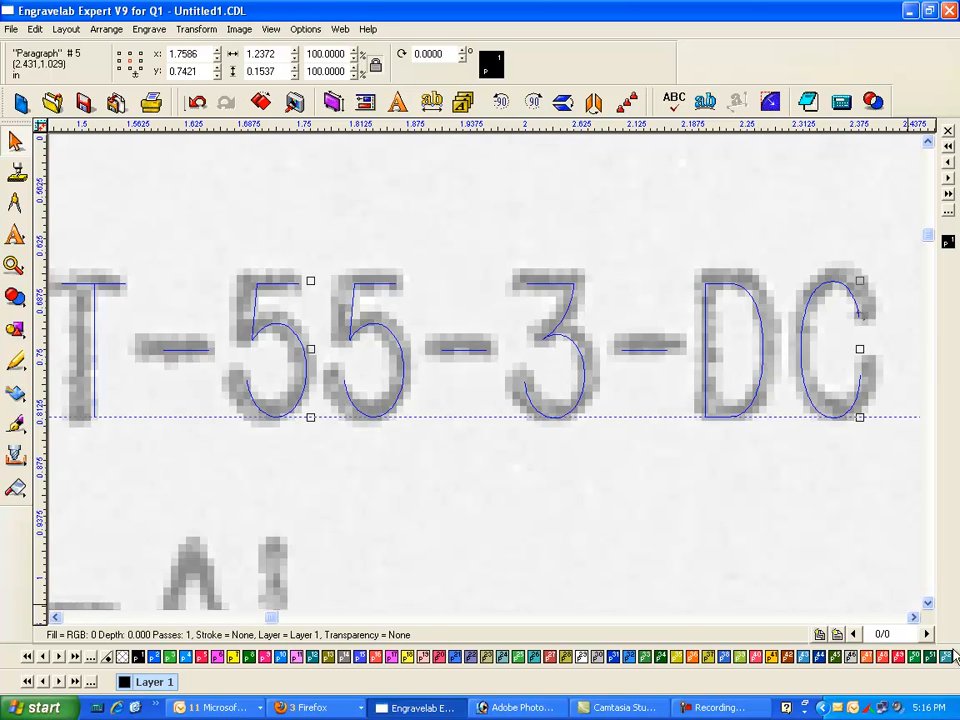
click(854, 617)
click(612, 326)
key(Down)
key(Down)
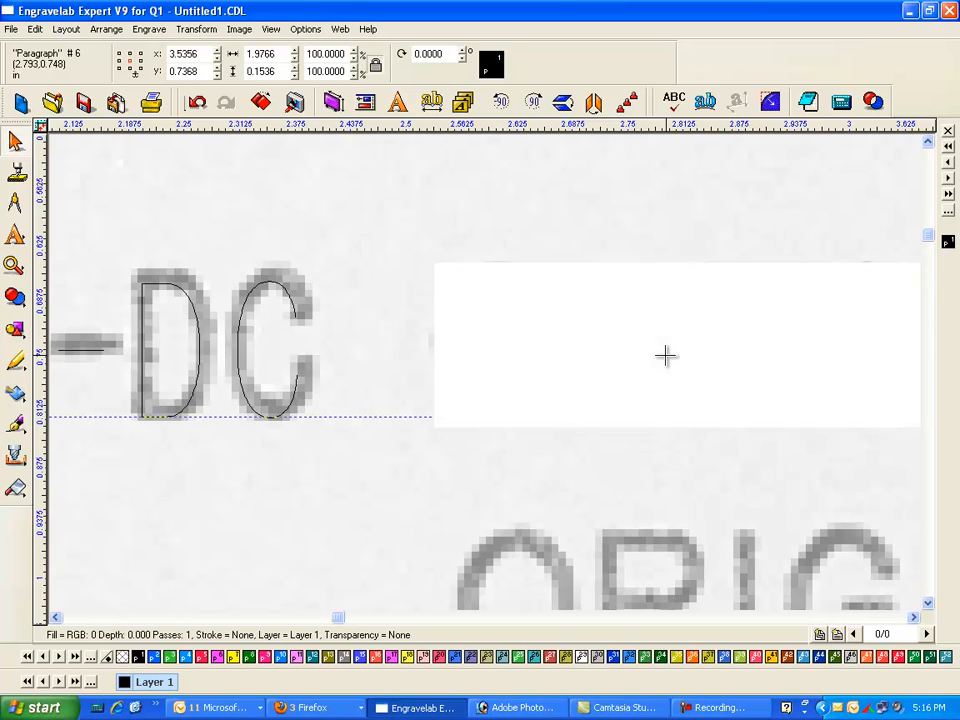
key(Up)
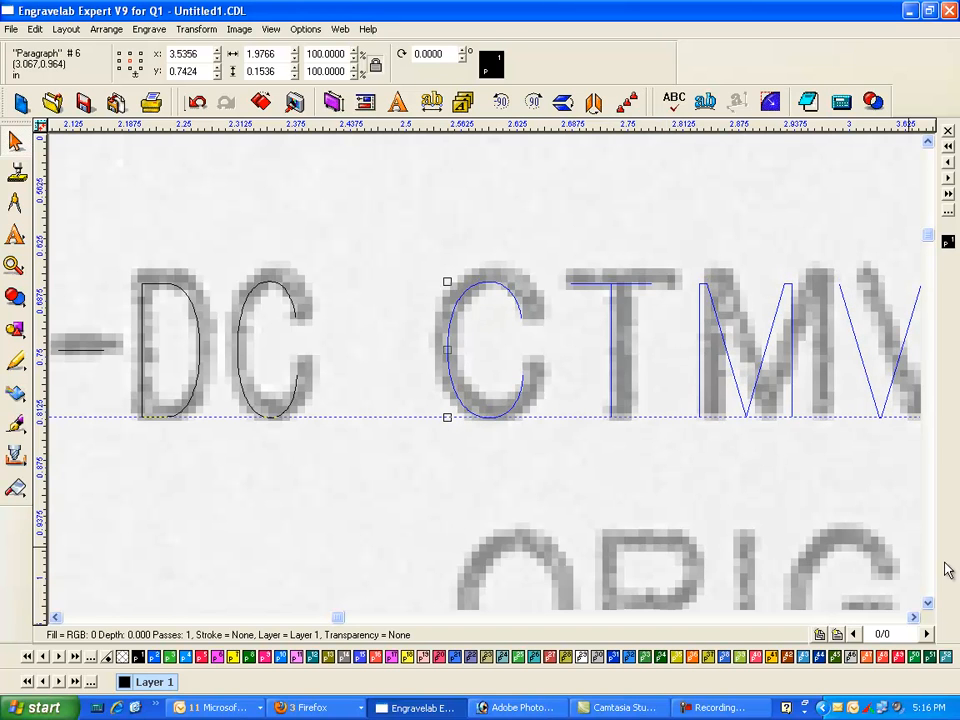
Examine the CTMV CERT. DATE: line against the scanned lettering and the first baseline guide along its full length.
drag(912, 618, 912, 618)
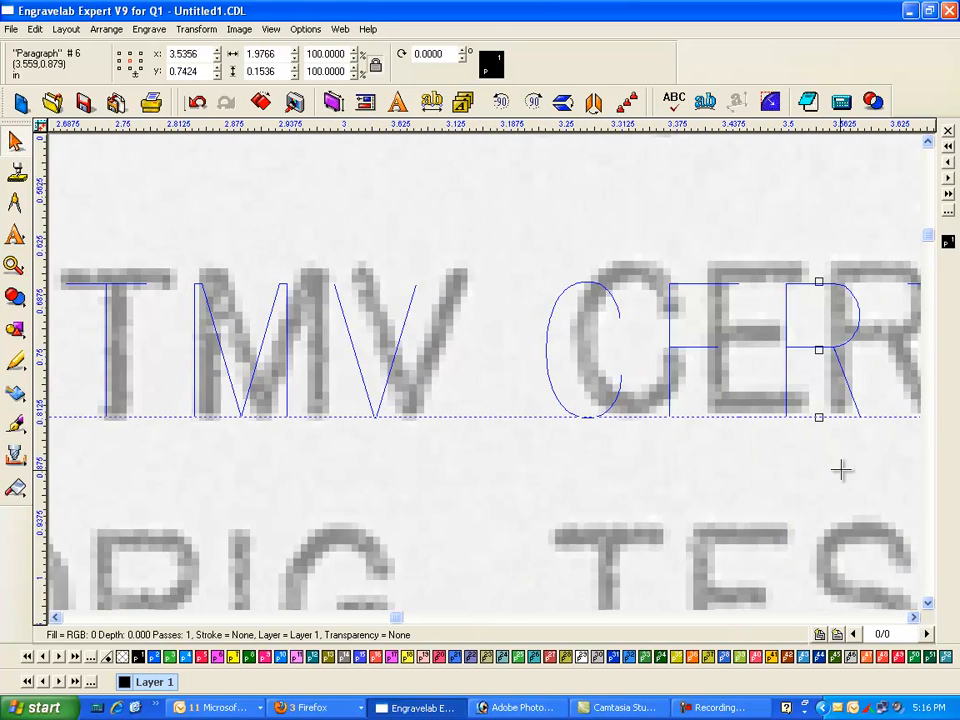
click(913, 617)
click(913, 617)
click(913, 617)
click(913, 617)
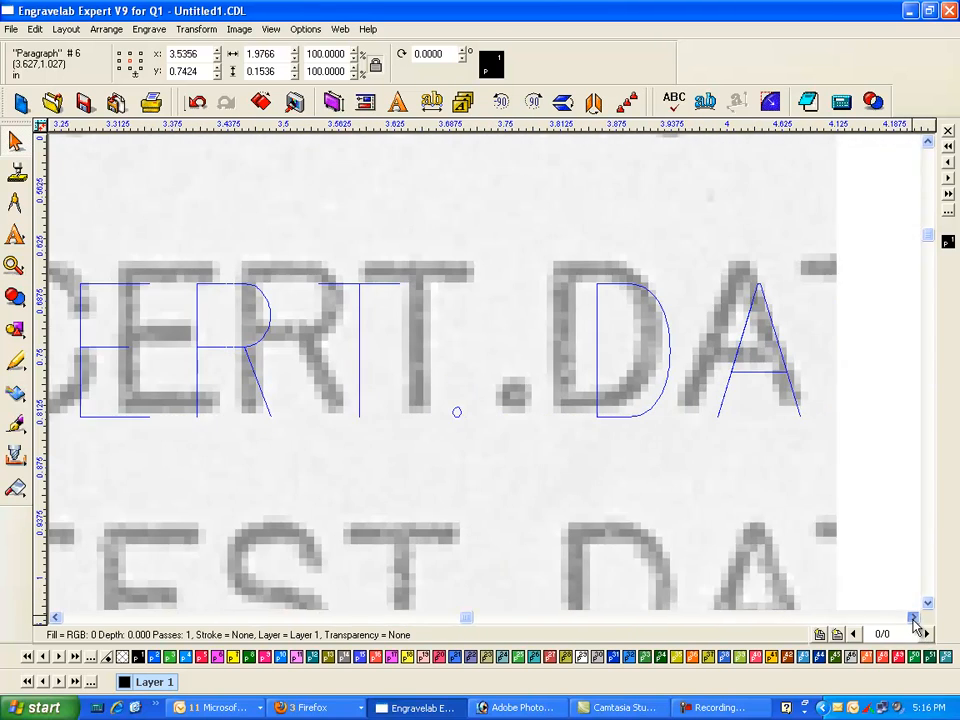
click(913, 617)
click(913, 617)
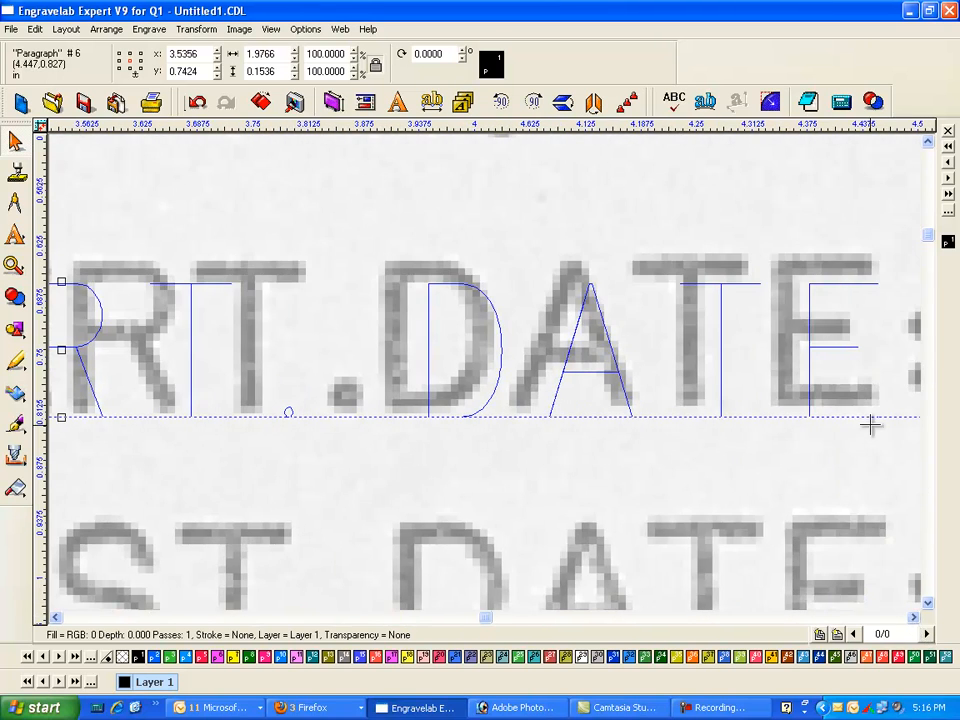
click(850, 400)
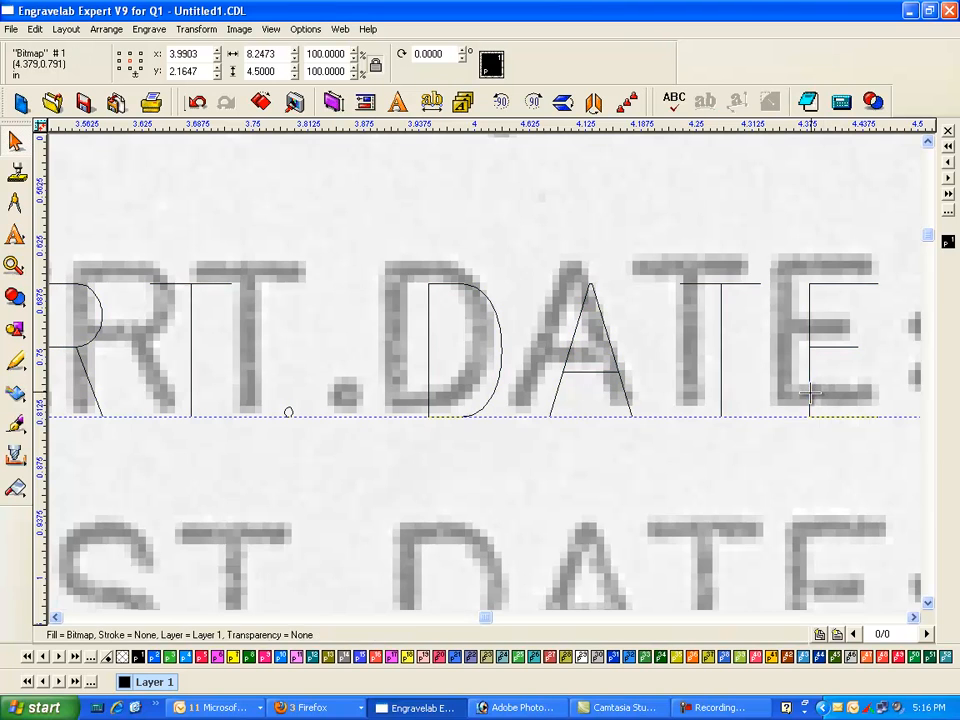
click(915, 621)
click(915, 621)
click(915, 621)
scroll(737, 531, down, 2)
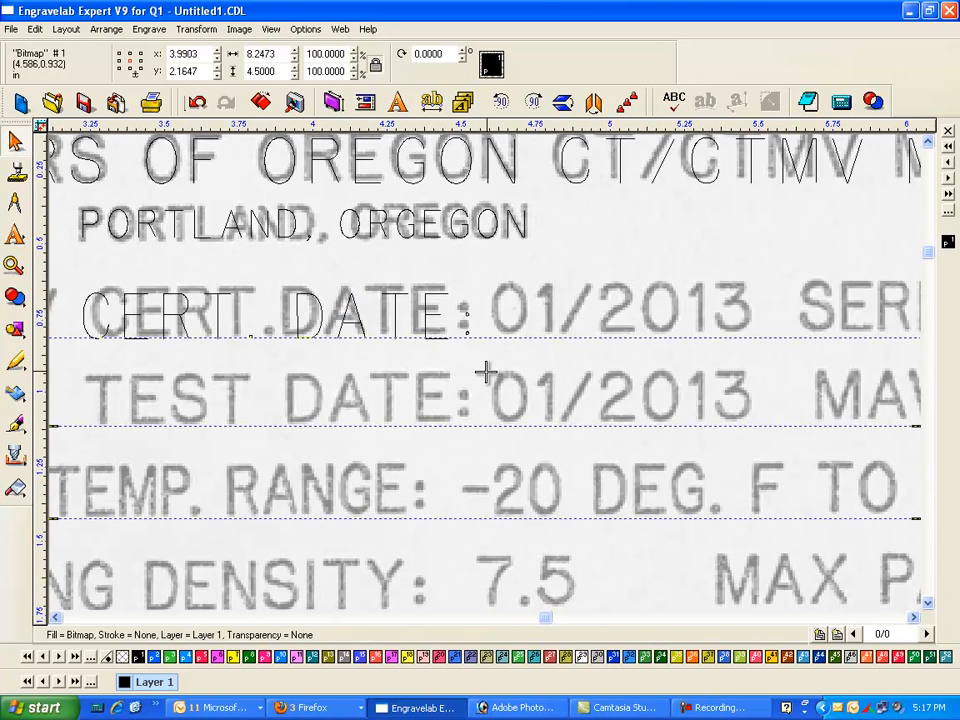
scroll(574, 208, down, 2)
click(503, 241)
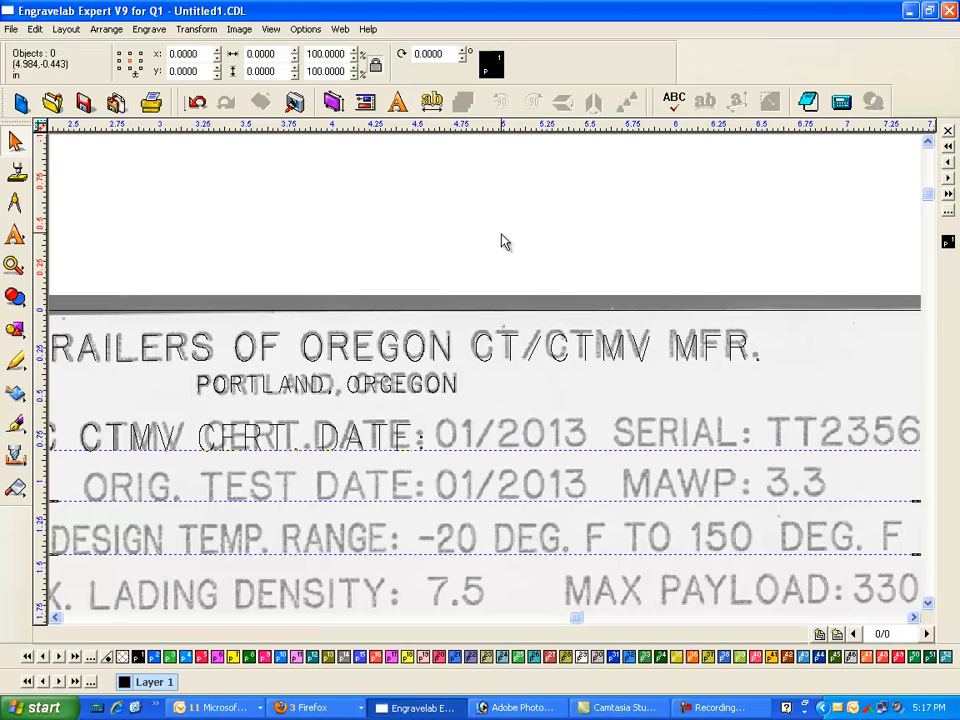
Duplicate the CTMV CERT. DATE: line, change the copy's text to 01/2013 and place it over the scanned certification date.
click(380, 432)
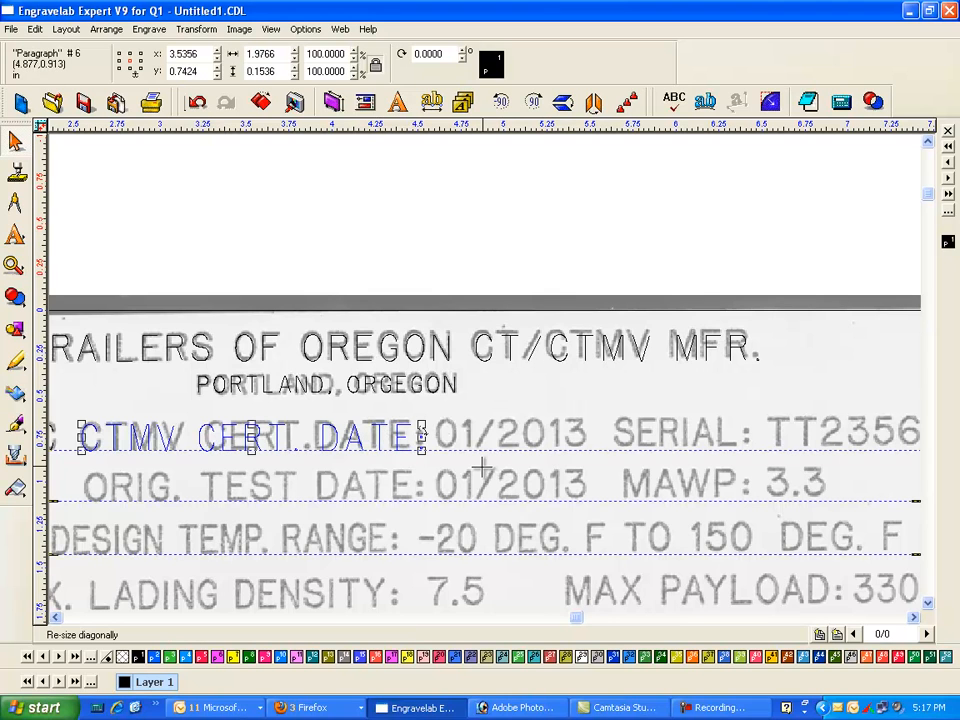
key(ctrl+d)
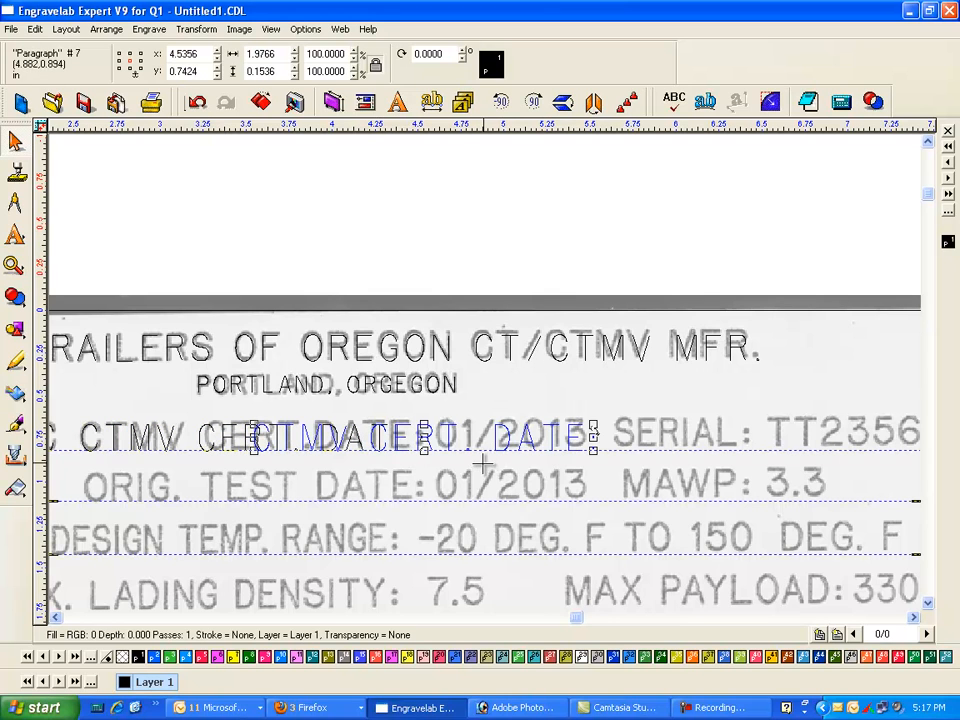
drag(428, 440, 558, 264)
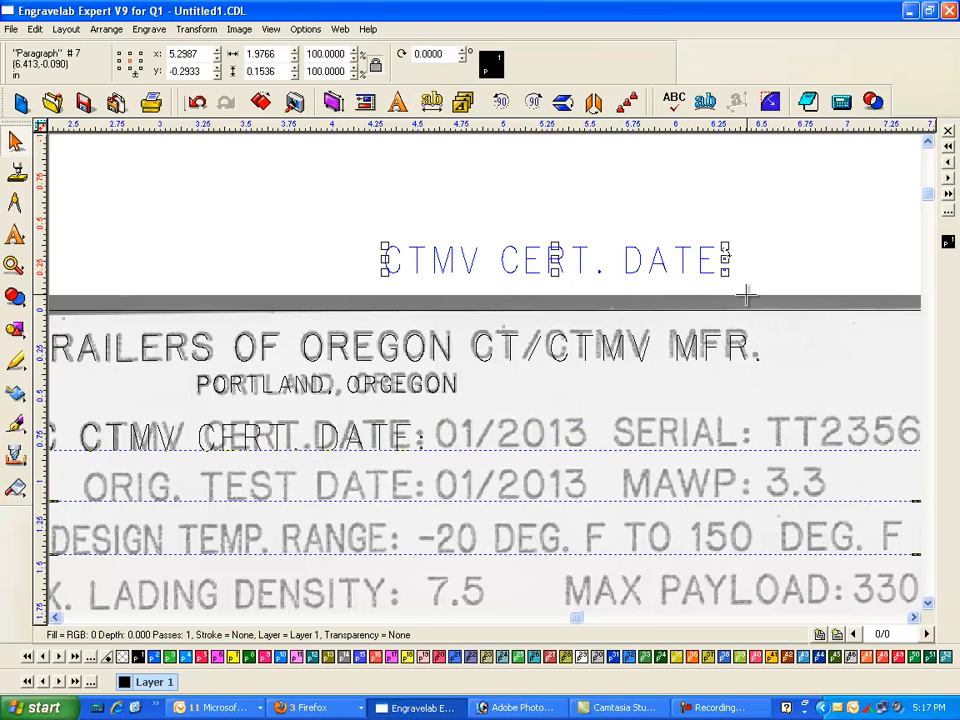
double_click(704, 269)
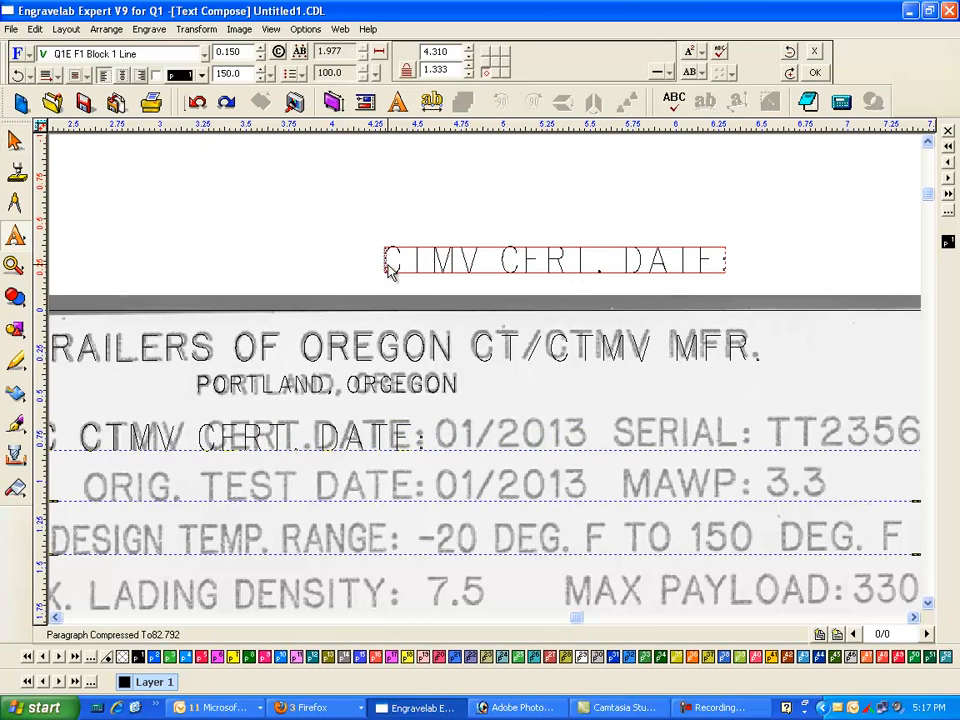
drag(388, 268, 792, 272)
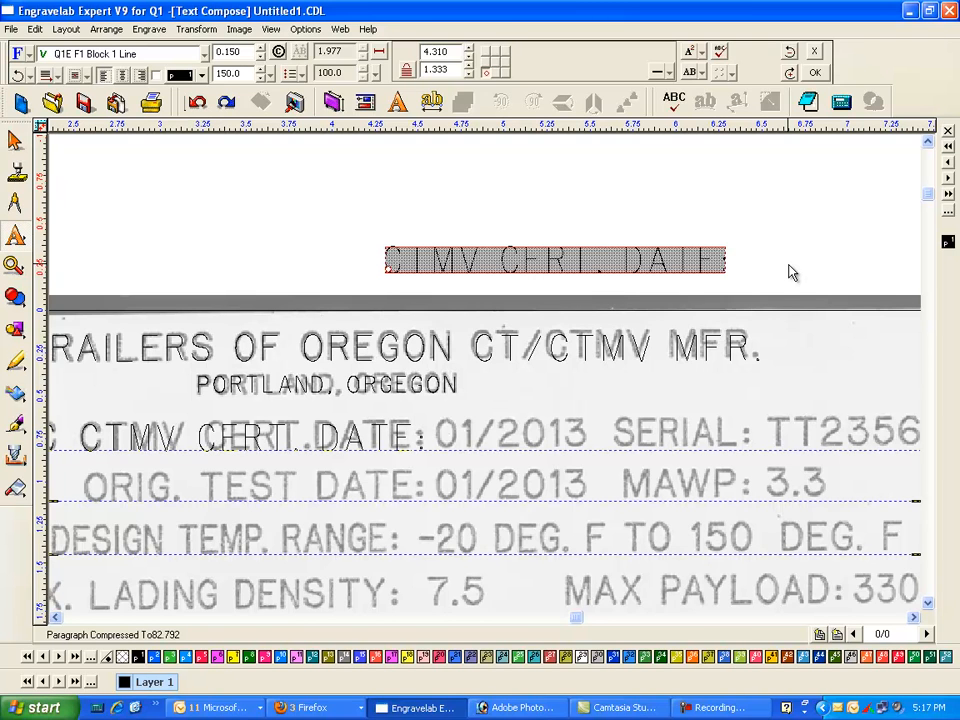
key(Delete)
text(01/2013)
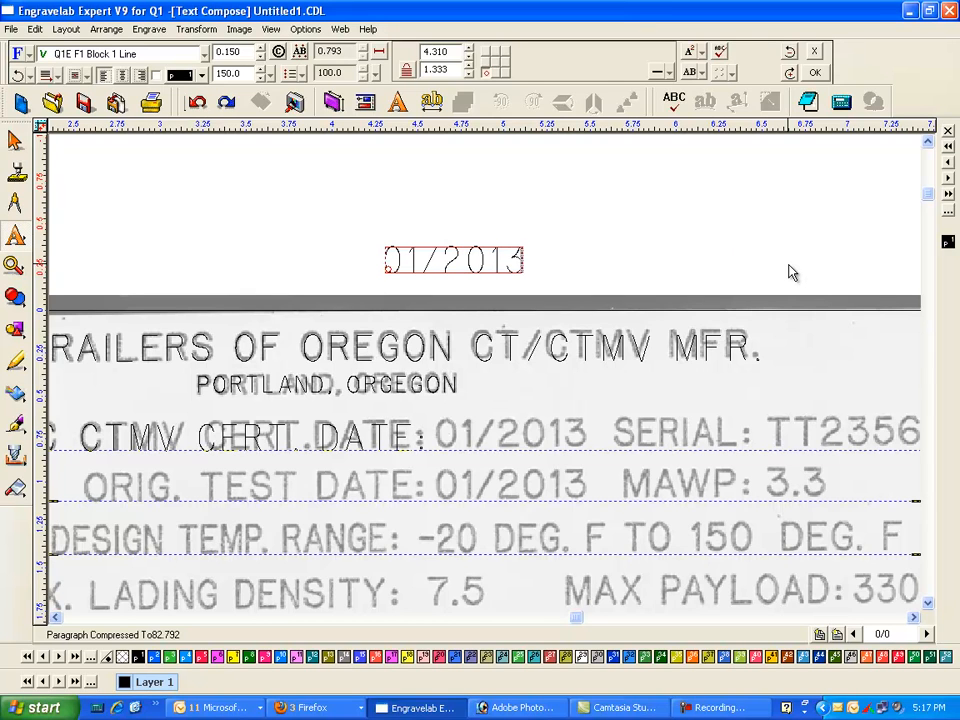
click(815, 72)
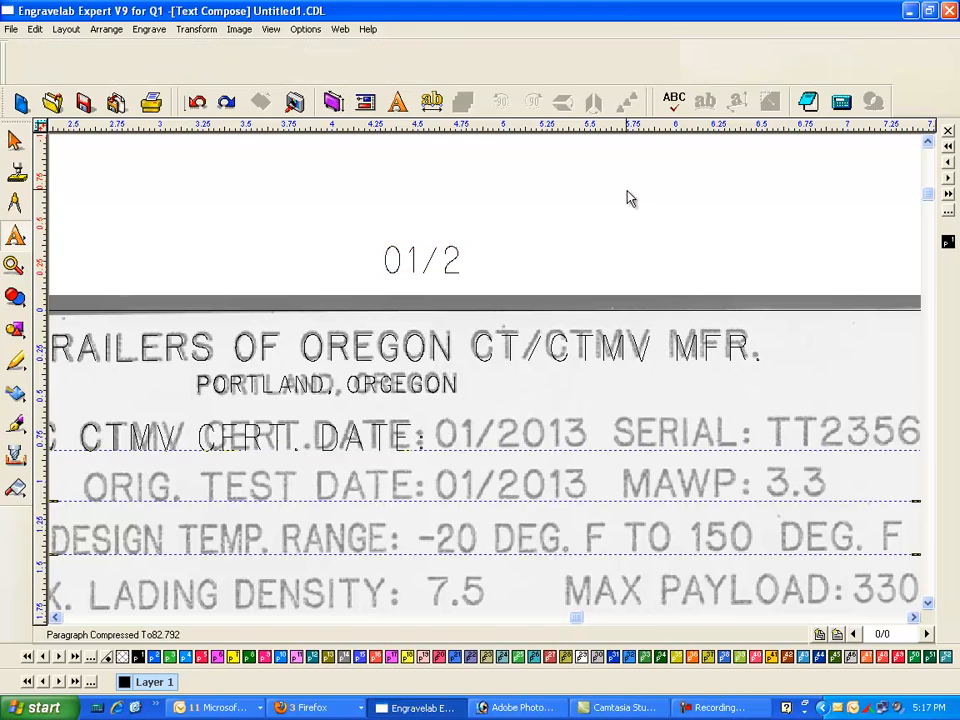
drag(453, 260, 507, 440)
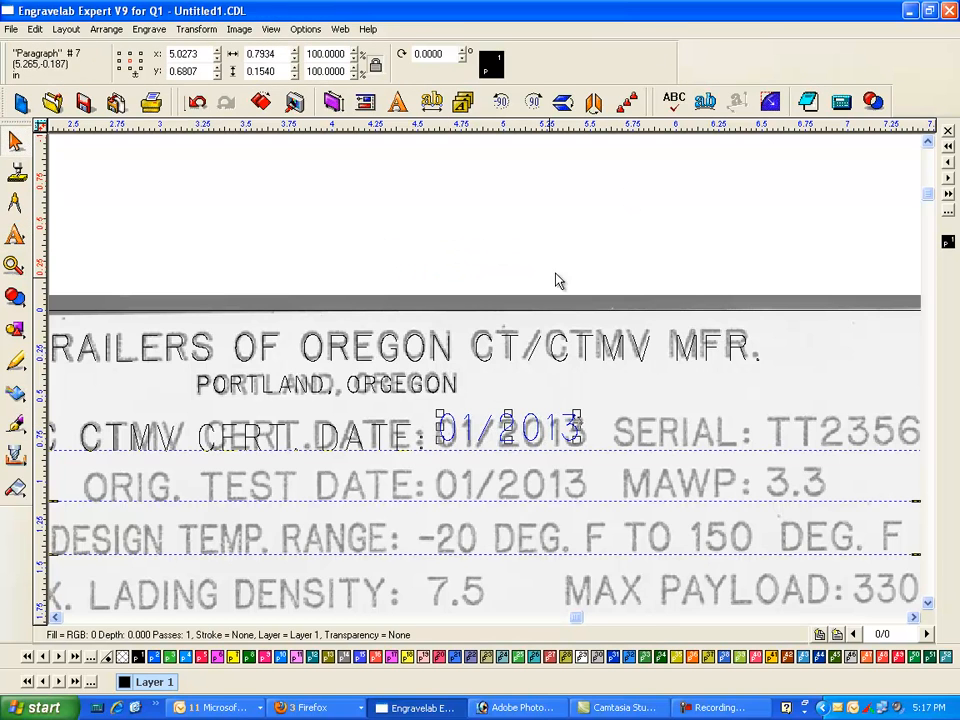
Add a separate text line reading SERIAL: in the blank area above the plate.
click(62, 236)
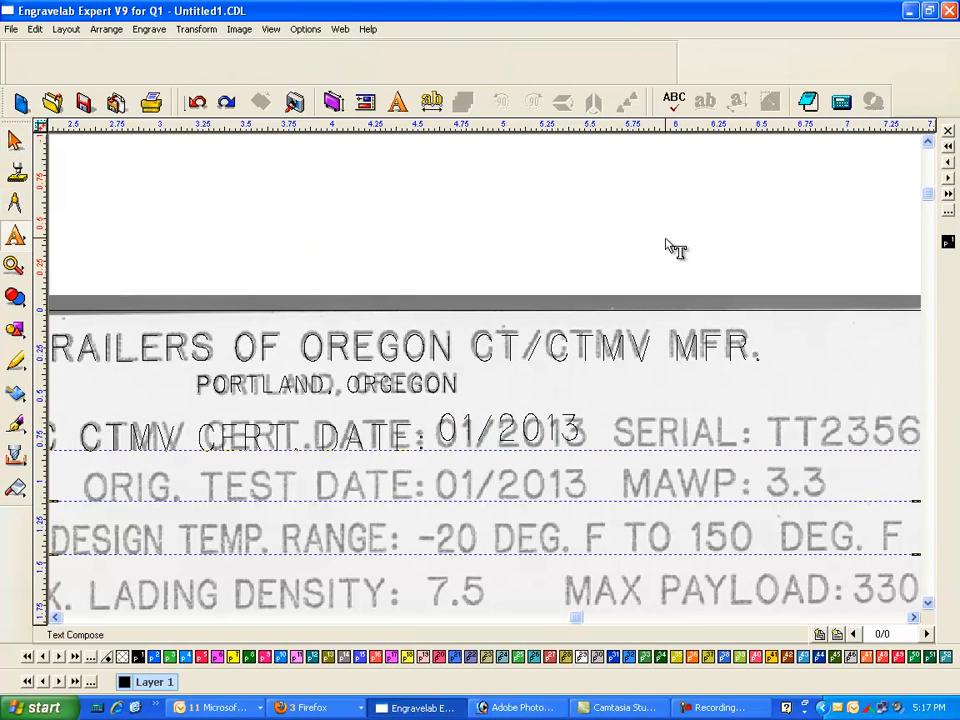
click(605, 228)
text(SERIAL)
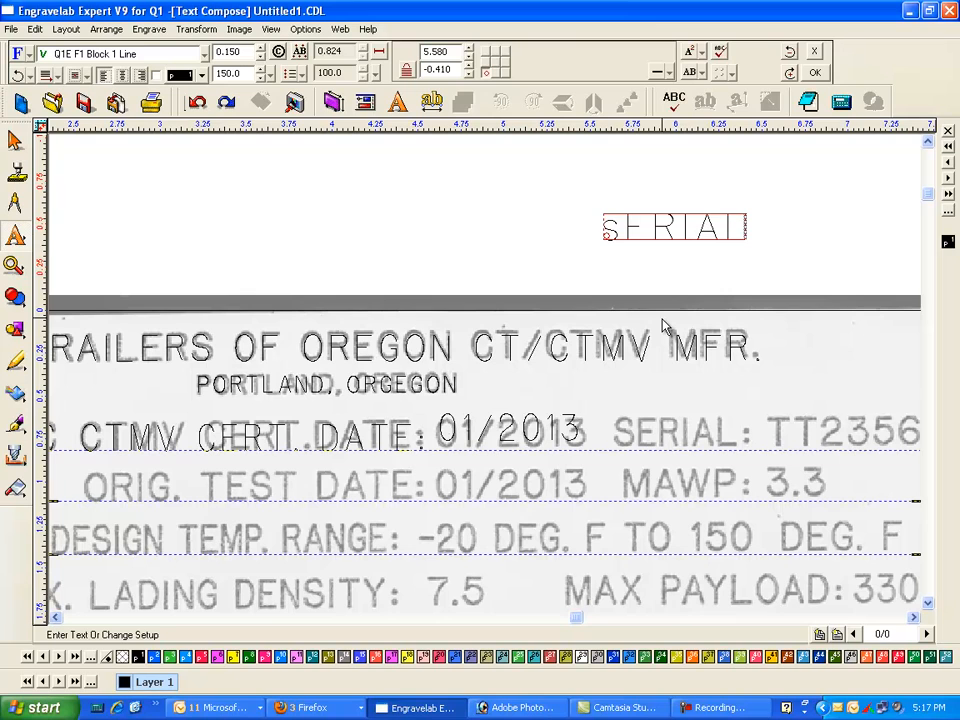
key(BackSpace)
key(BackSpace)
key(BackSpace)
key(BackSpace)
key(BackSpace)
key(BackSpace)
text(SERIAL)
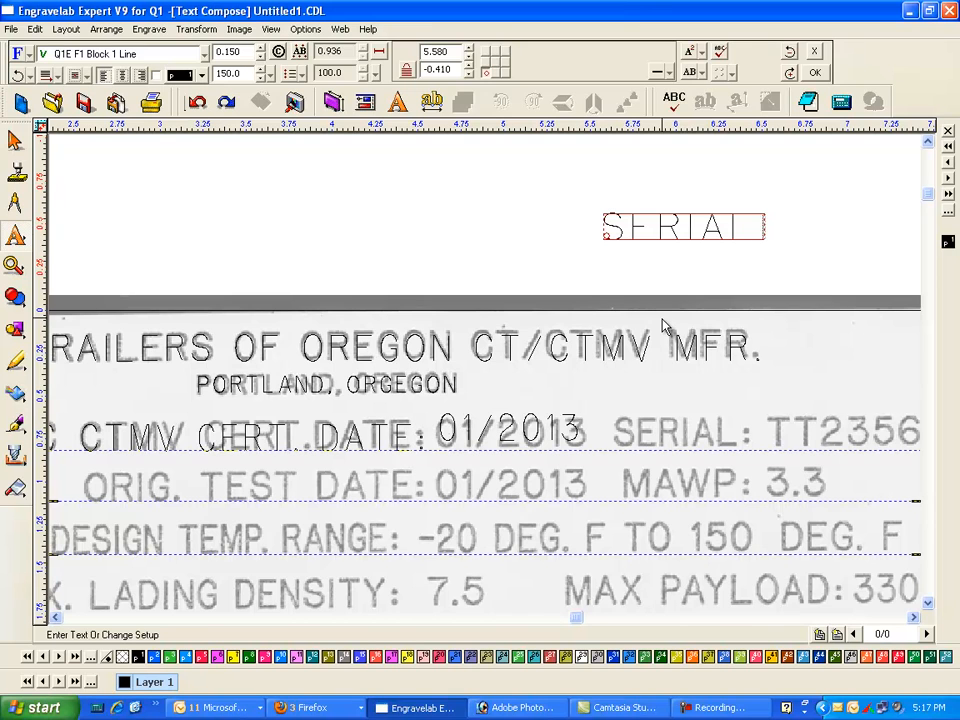
key(Escape)
Move the SERIAL: line over its scanned counterpart on the first guide and narrow it to about 0.80 in.
drag(686, 230, 692, 441)
drag(774, 434, 755, 440)
click(856, 255)
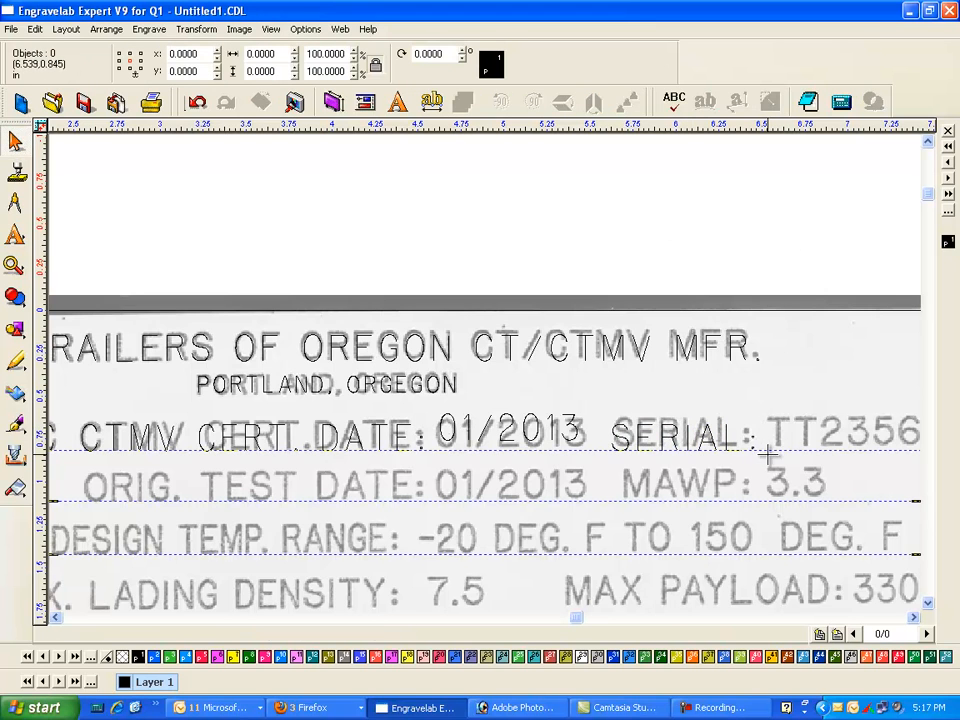
click(690, 438)
drag(758, 440, 752, 445)
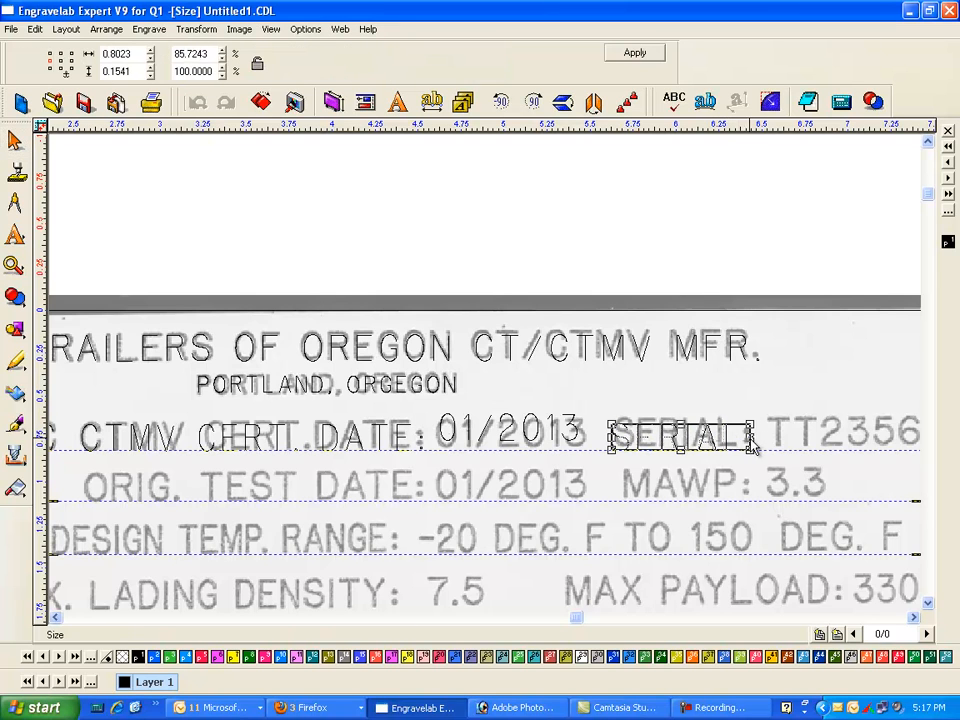
click(731, 216)
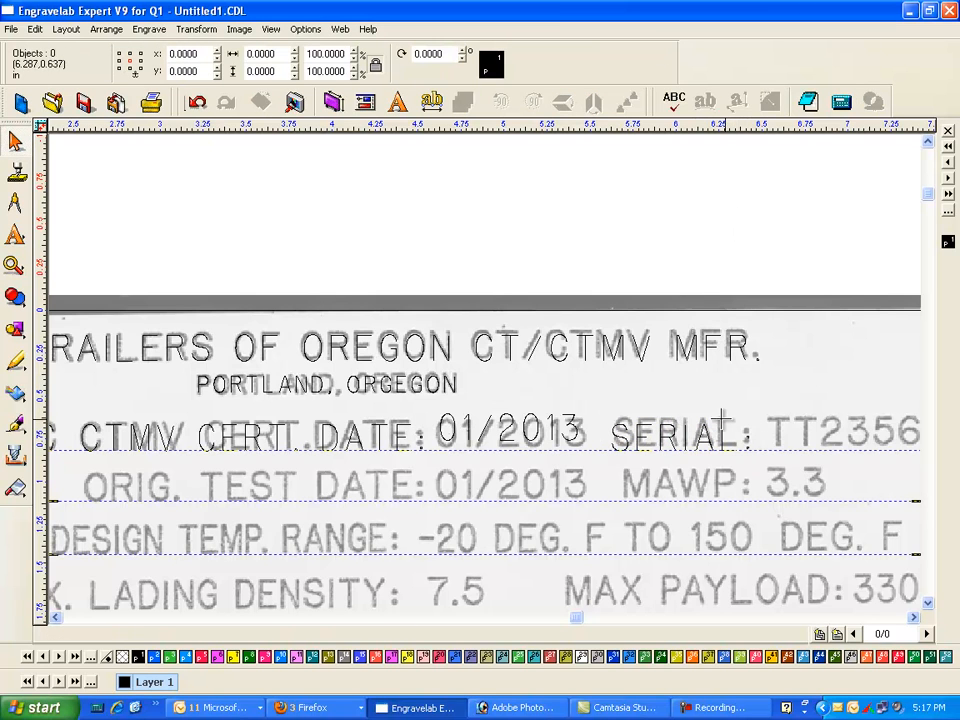
Rotate the scanned nameplate bitmap by 0.5 degrees to straighten its rows against the guides.
scroll(859, 360, down, 1)
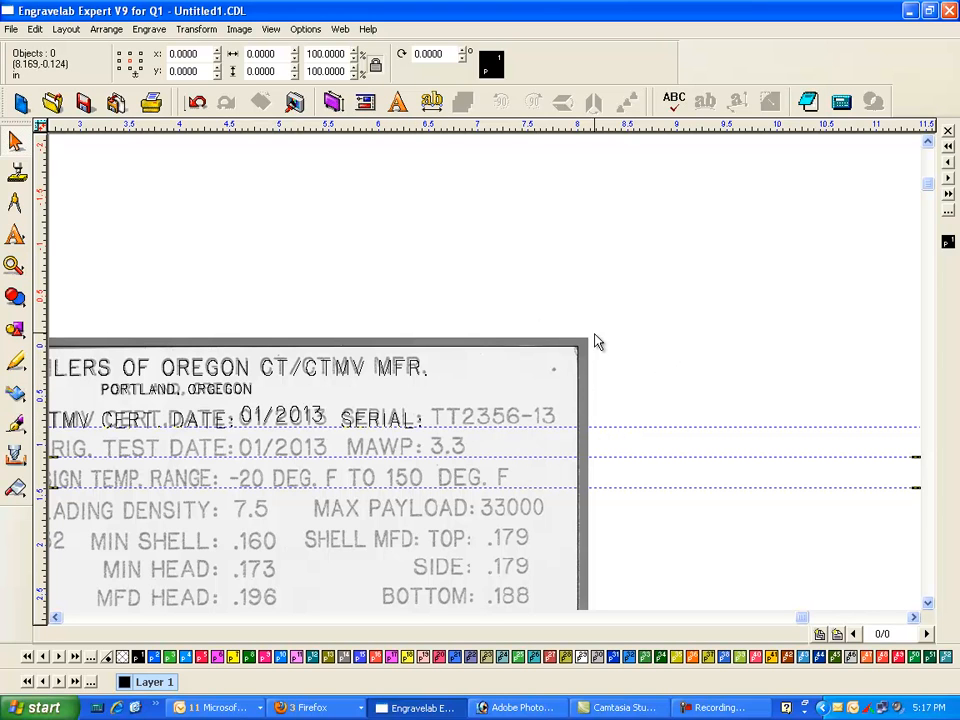
click(580, 370)
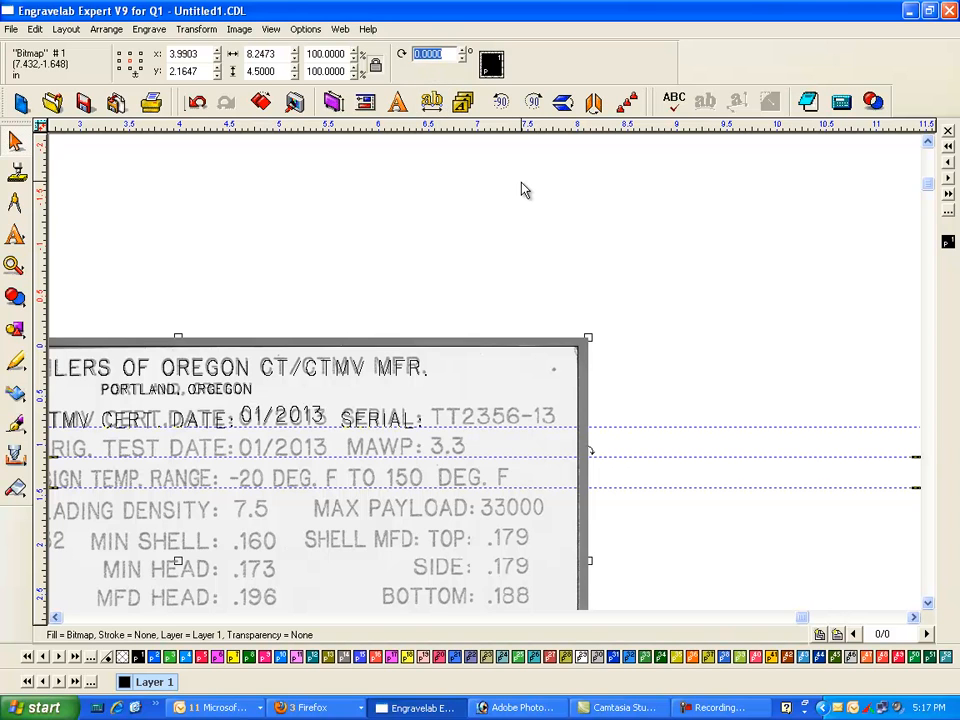
key(BackSpace)
text(.5)
key(Return)
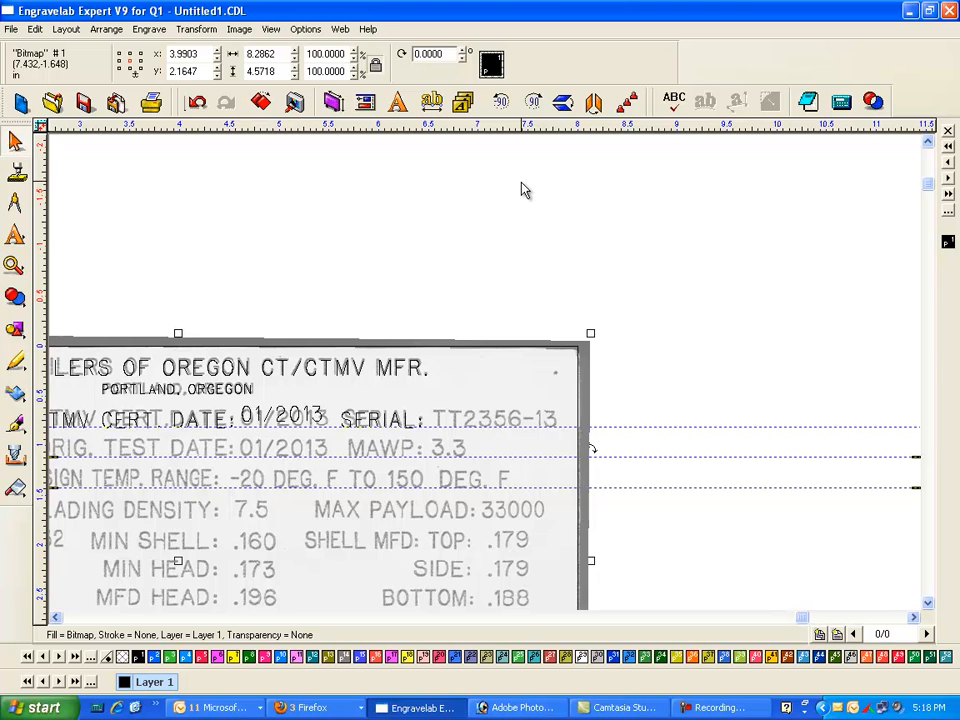
click(469, 242)
Move the 01/2013 text down onto the first guide, at Y about 0.741 in, and widen it to about 0.845 in.
click(318, 412)
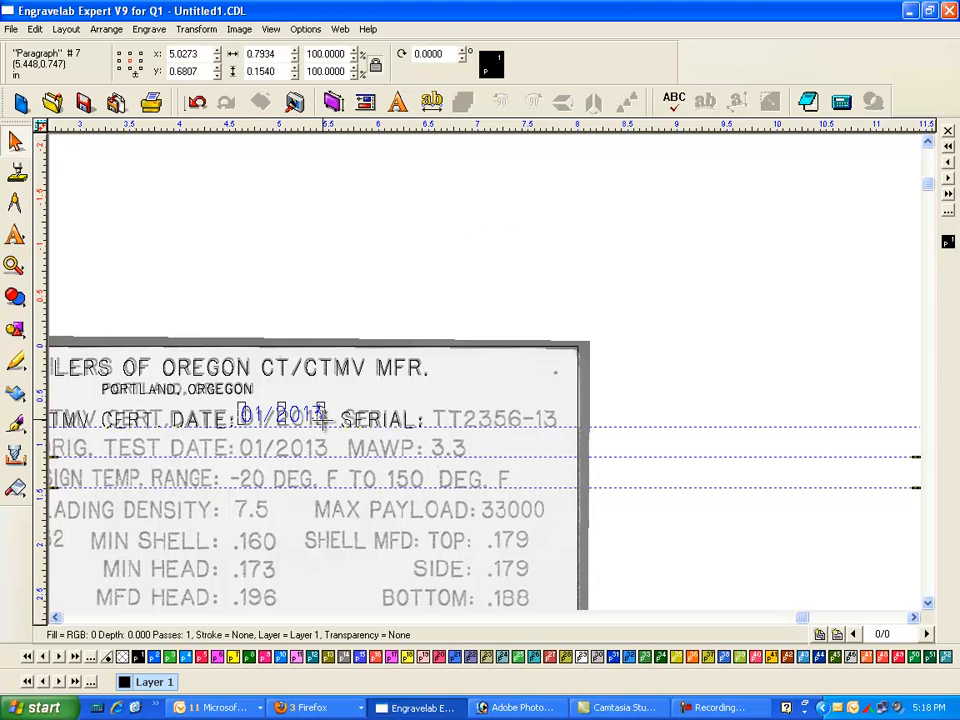
click(14, 265)
click(59, 272)
mouse_move(231, 386)
mouse_down()
mouse_move(313, 454)
mouse_move(378, 456)
mouse_up()
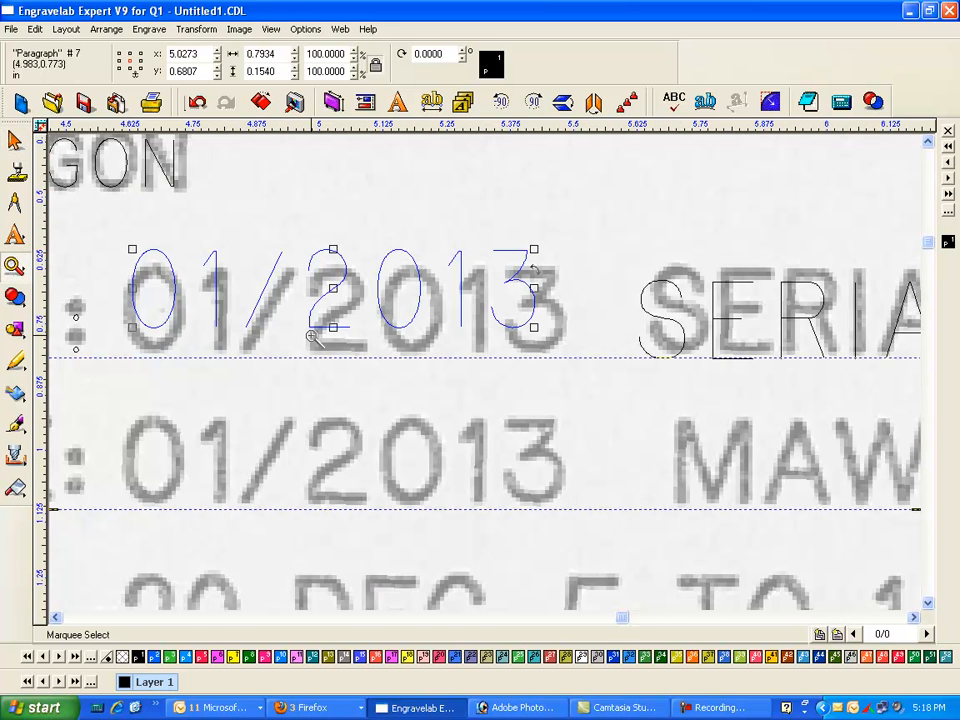
click(14, 141)
drag(331, 290, 338, 322)
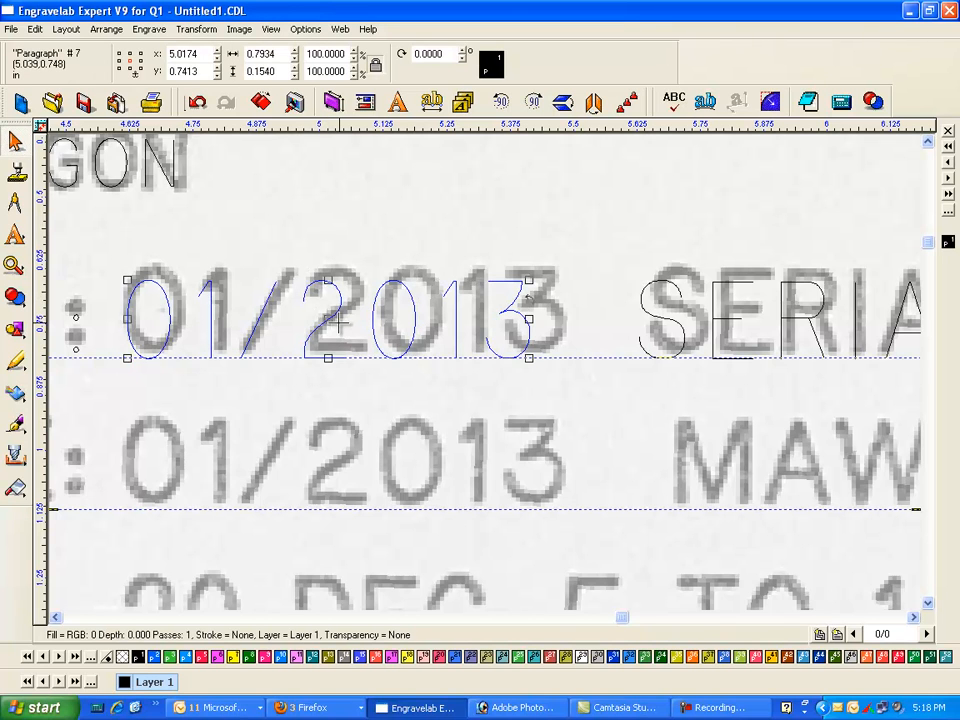
drag(529, 319, 557, 328)
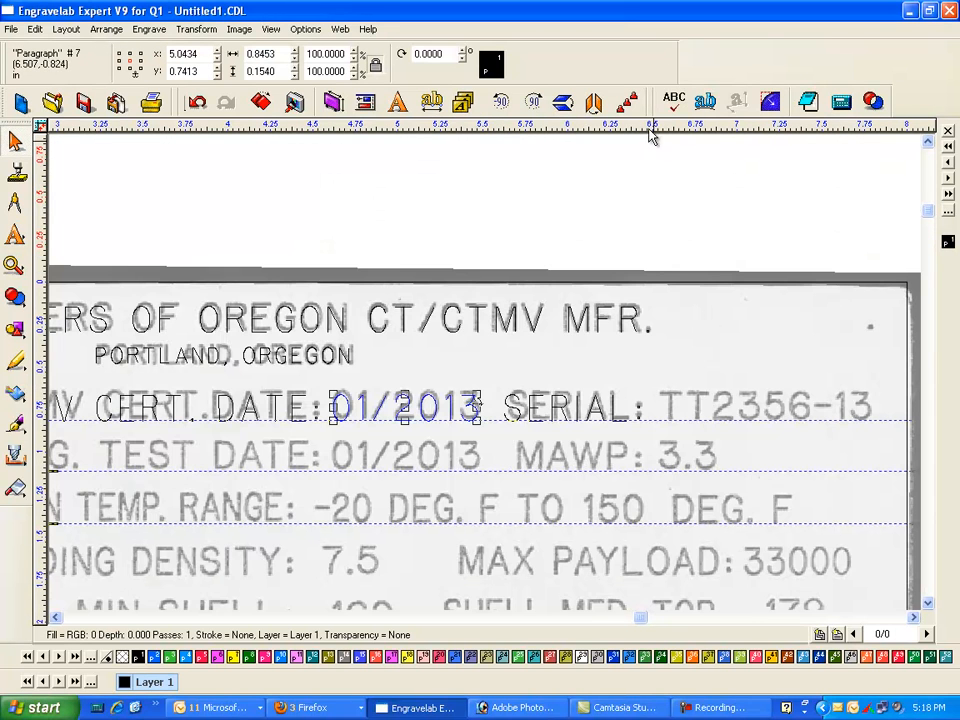
click(657, 214)
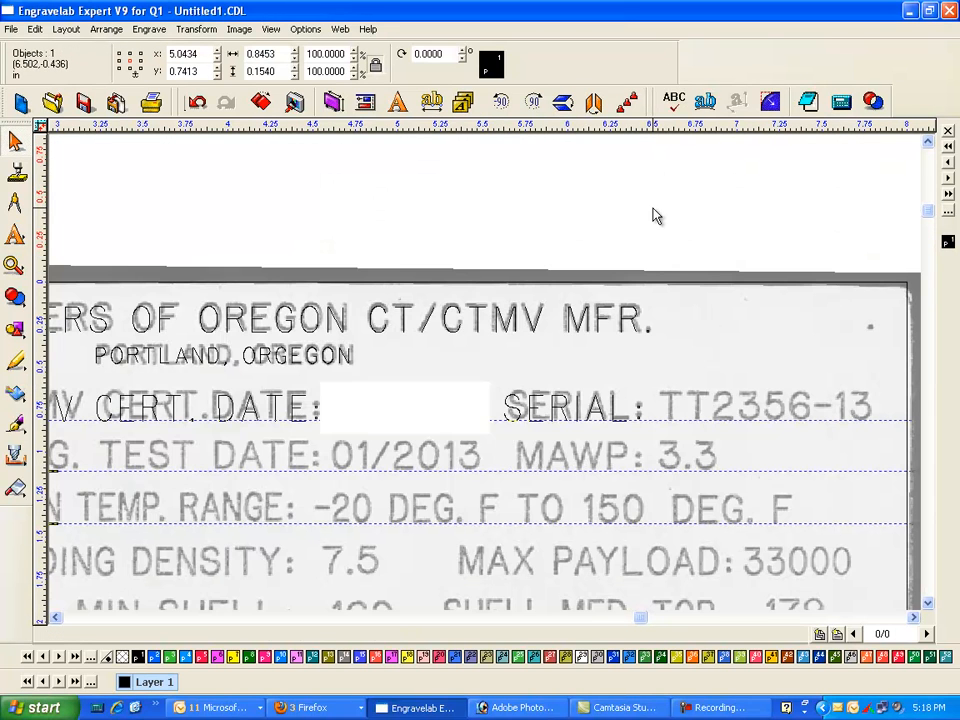
Group the MODEL:, CTMV CERT. DATE: and SERIAL: labels on the first guide into one object.
scroll(655, 212, down, 1)
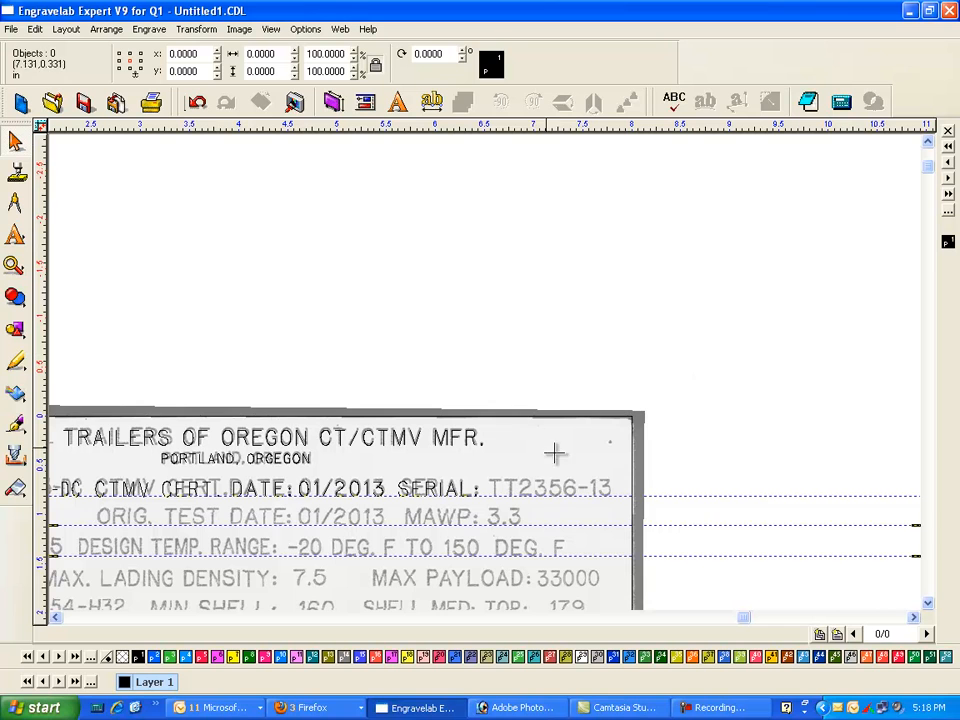
click(928, 605)
click(928, 605)
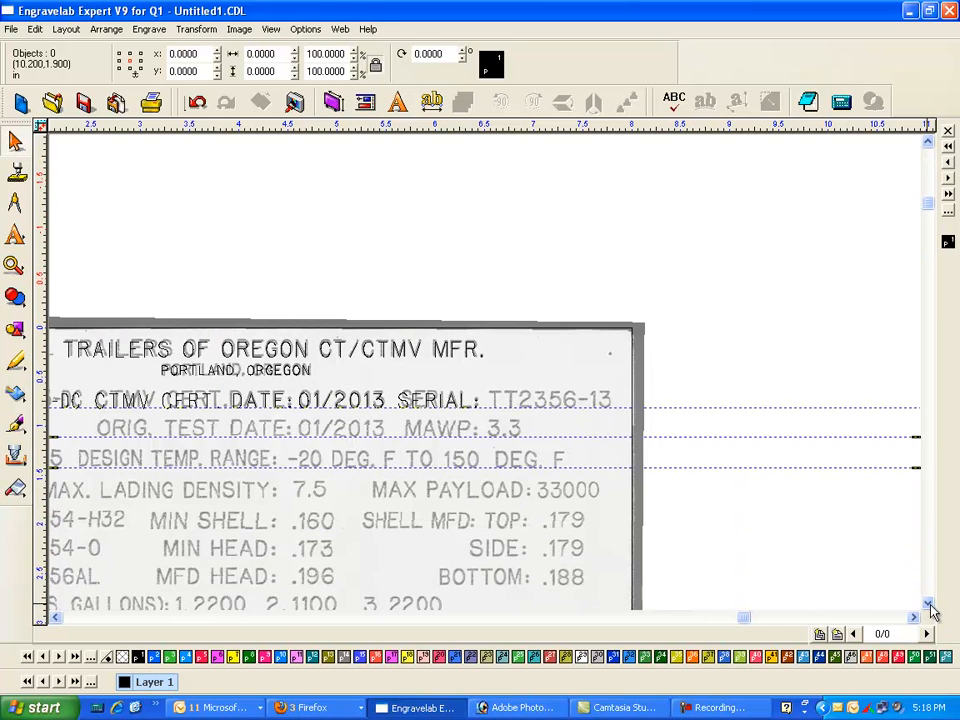
click(928, 605)
key(F4)
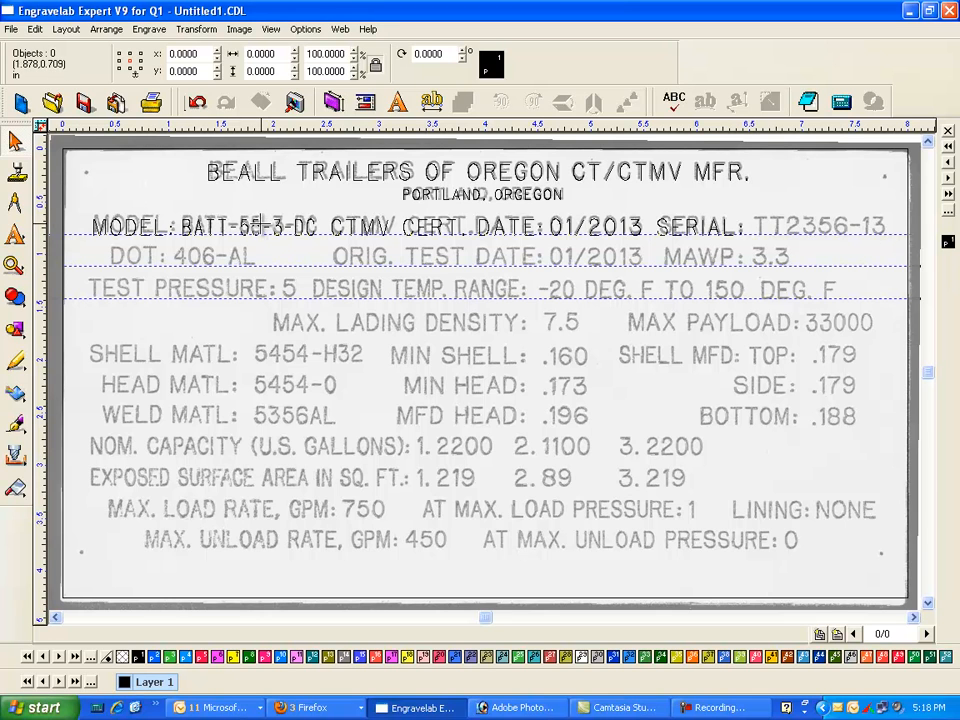
click(136, 226)
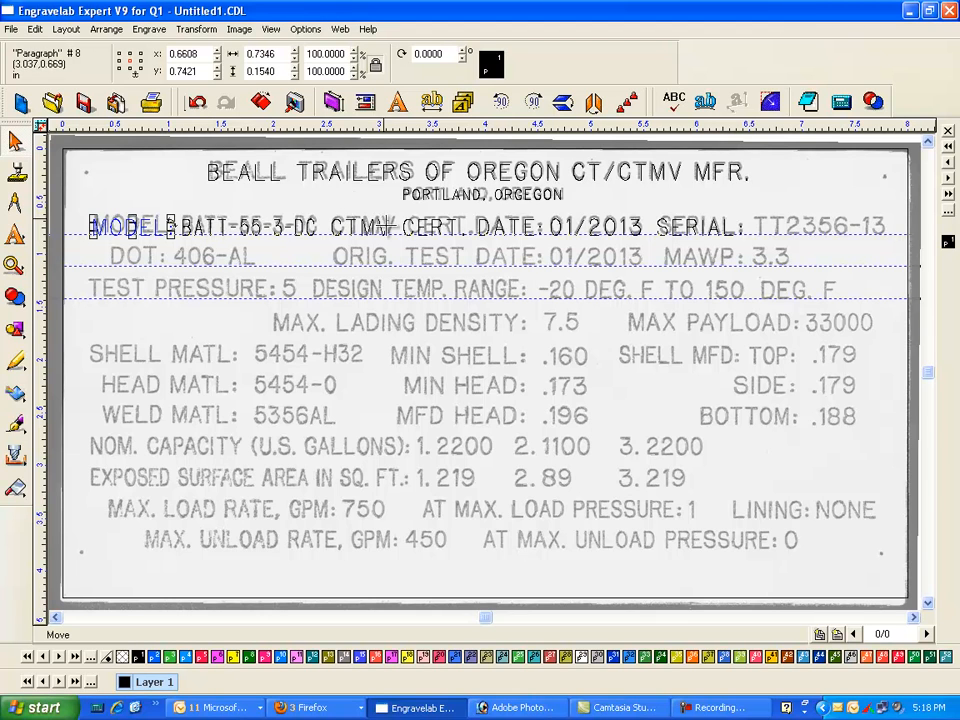
click(340, 226)
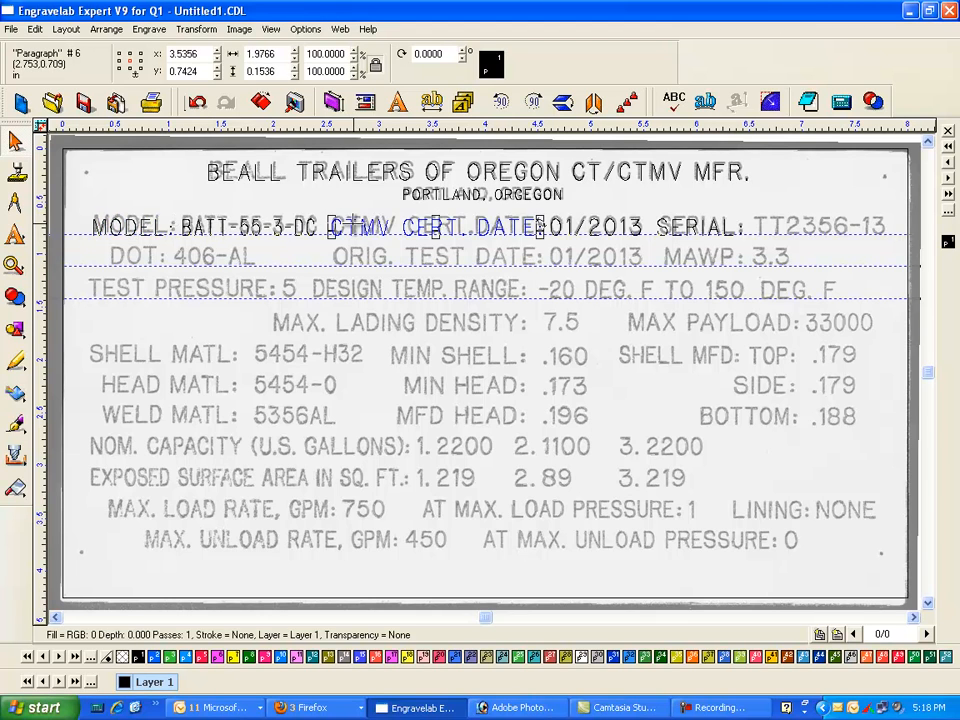
click(681, 226)
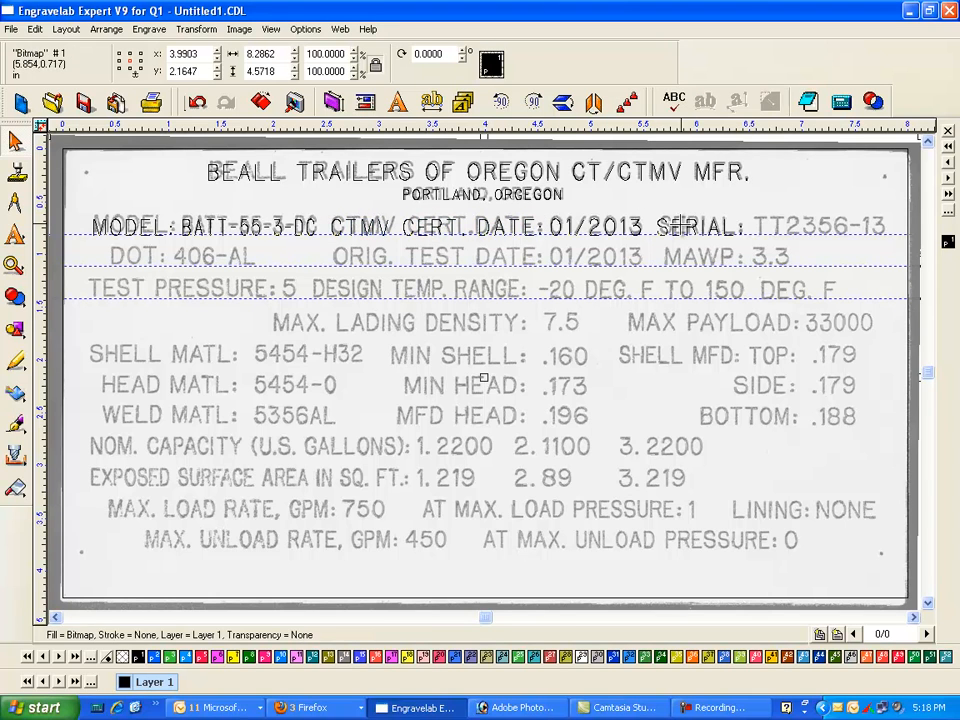
click(689, 226)
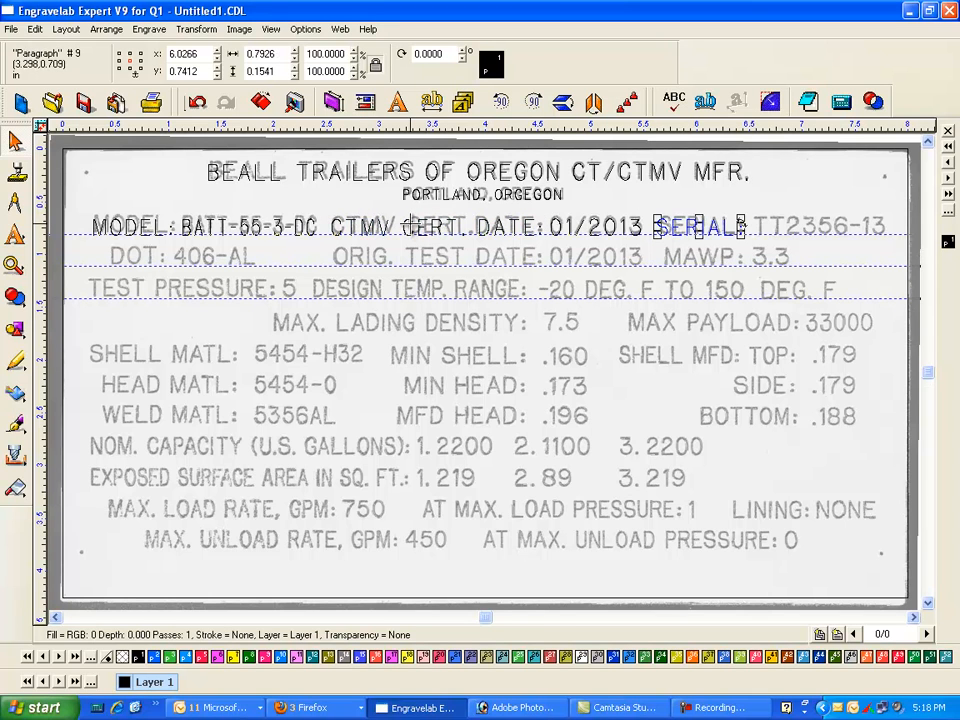
shift+click(410, 224)
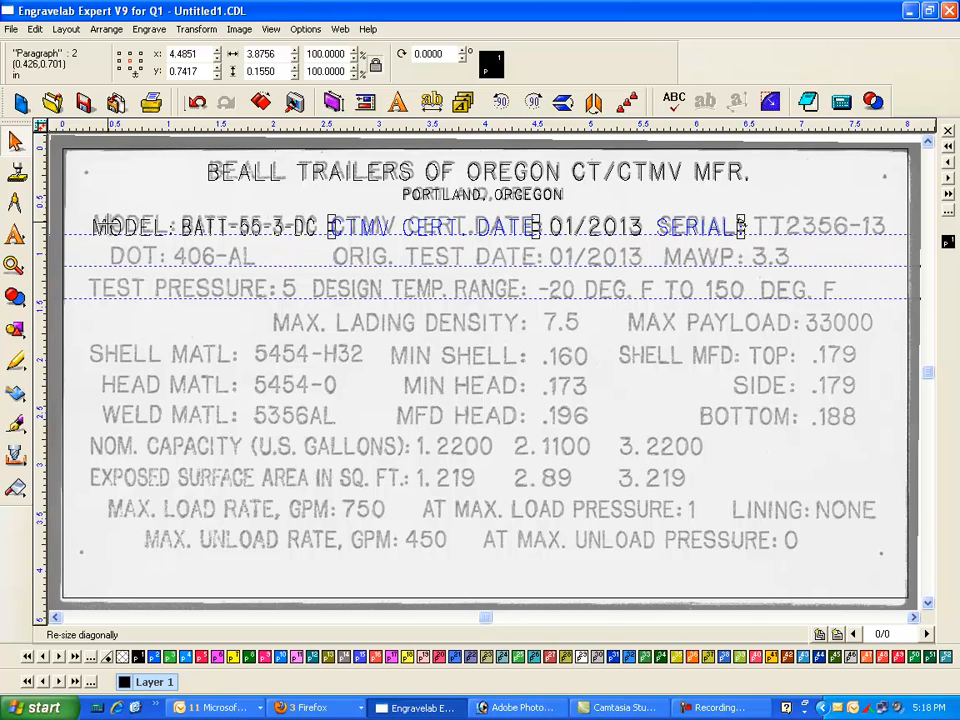
shift+click(160, 226)
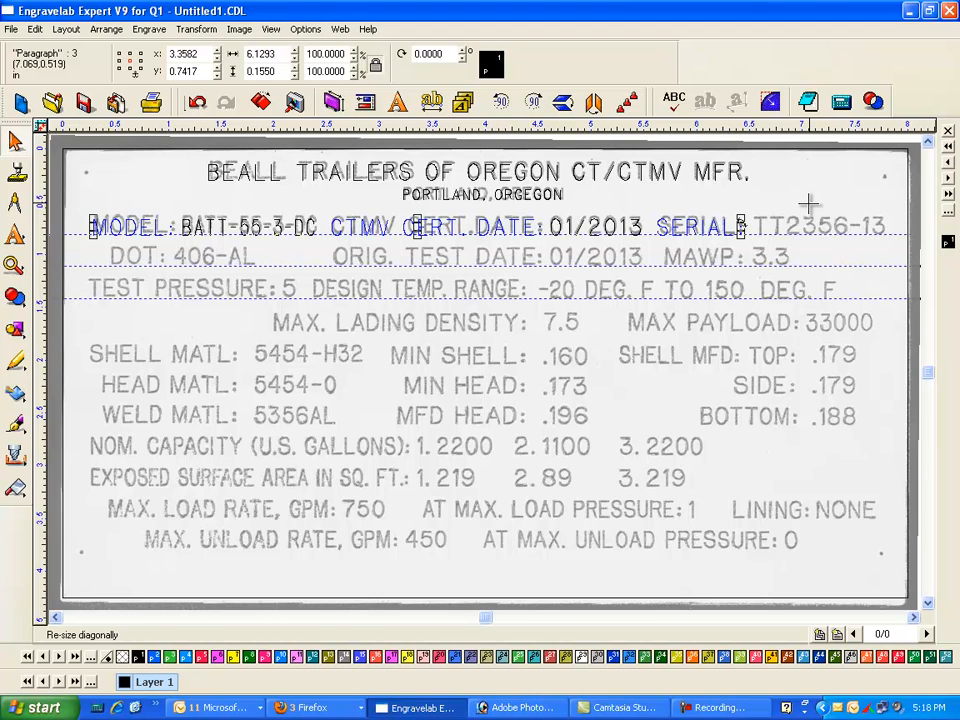
key(ctrl+g)
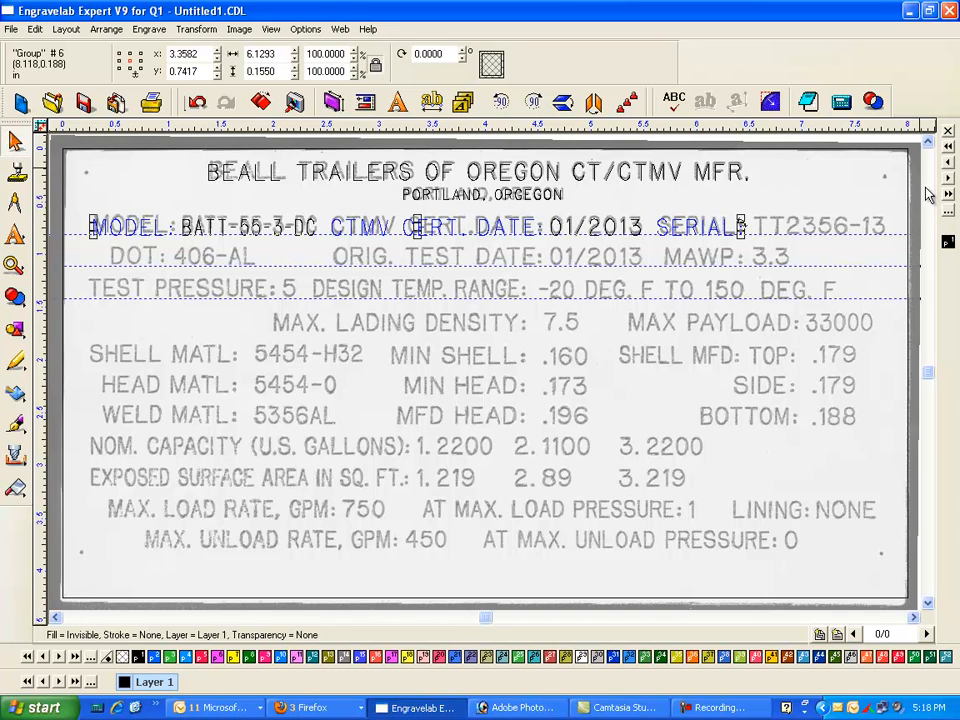
Select the BATT-55-3-DC text and zoom in on the area around it and the scanned DOT row below.
click(916, 619)
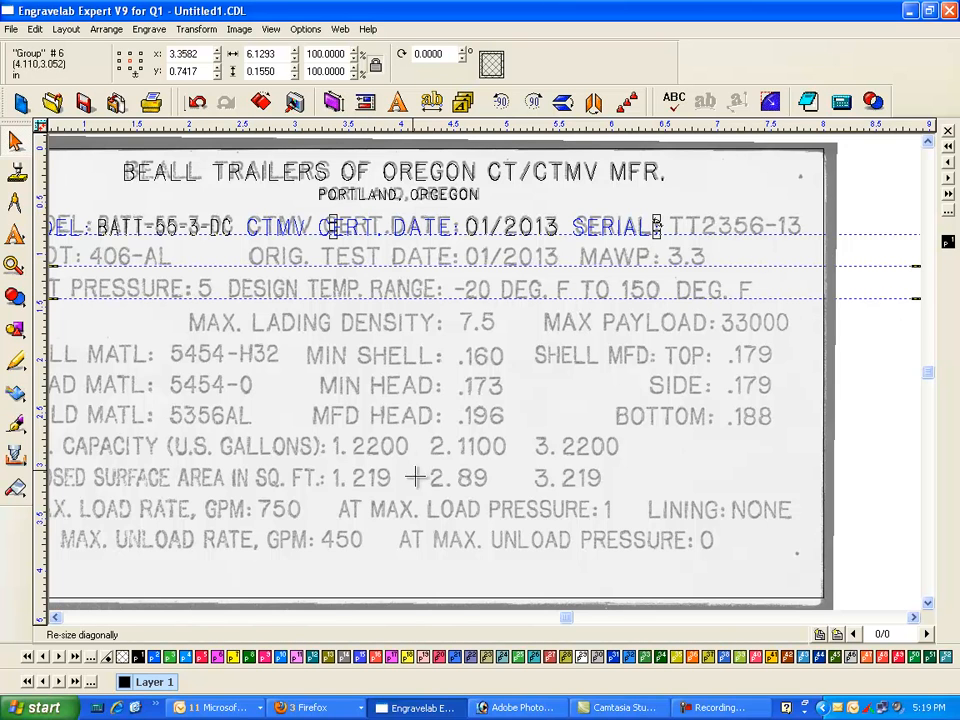
click(56, 618)
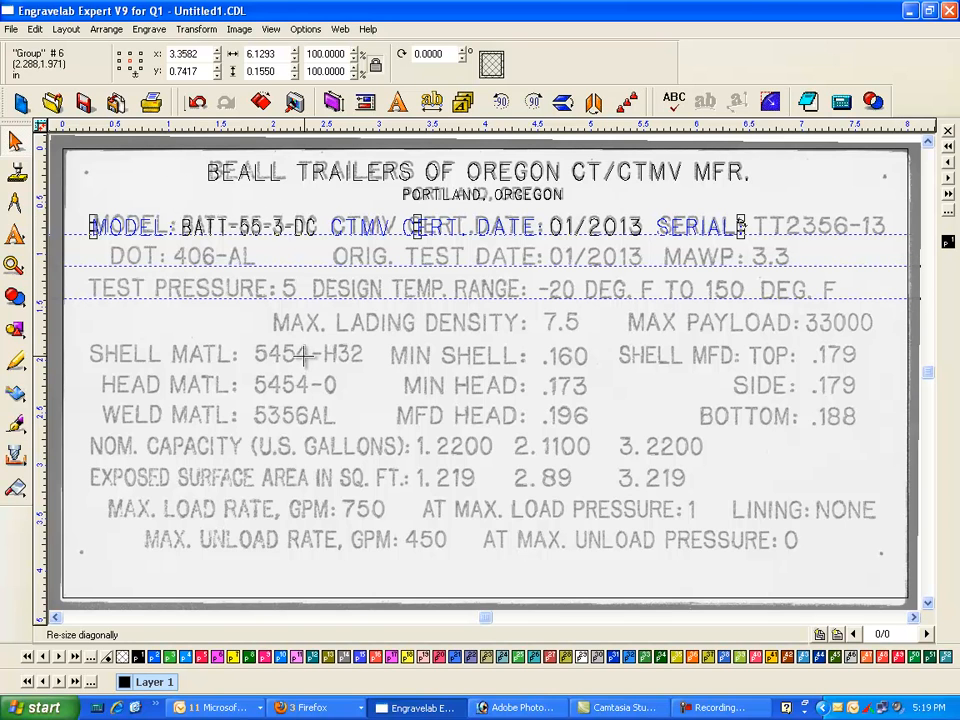
click(252, 223)
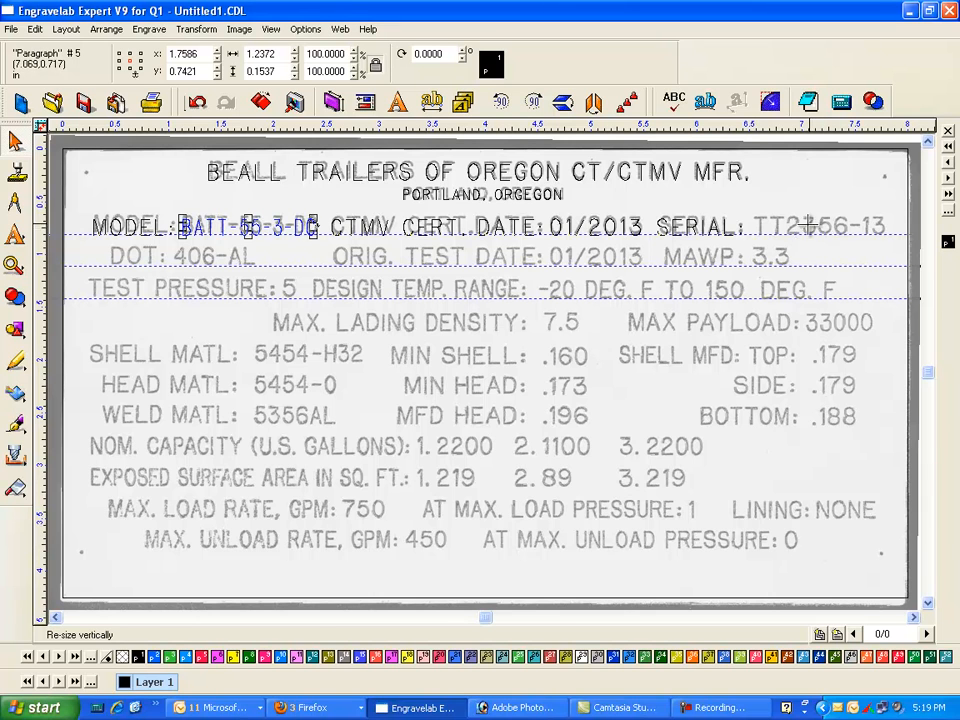
scroll(829, 225, down, 3)
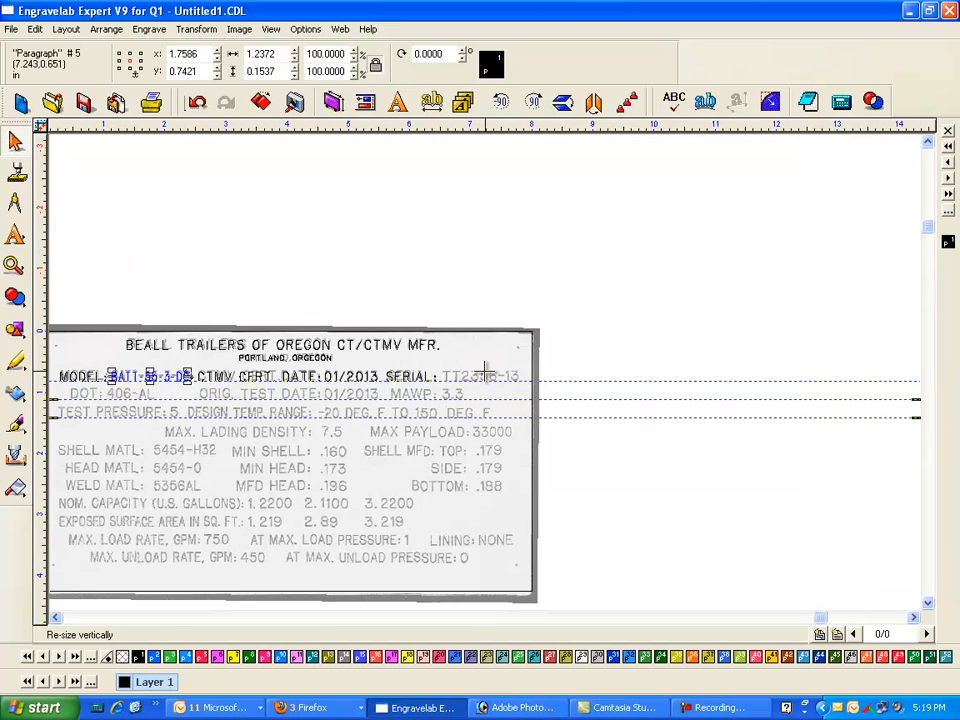
click(57, 617)
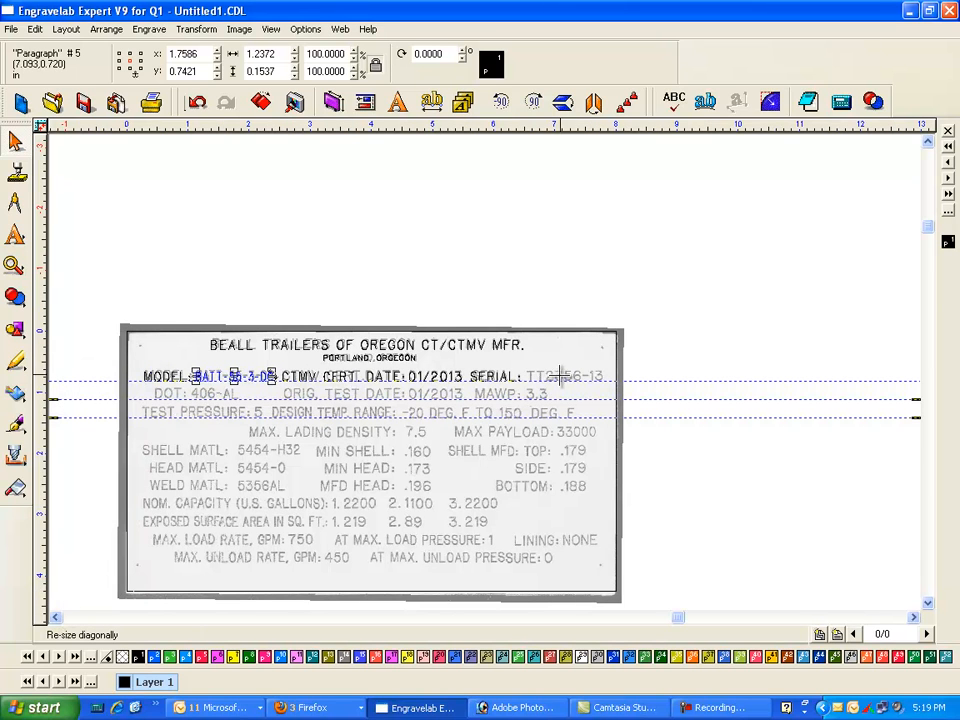
click(14, 265)
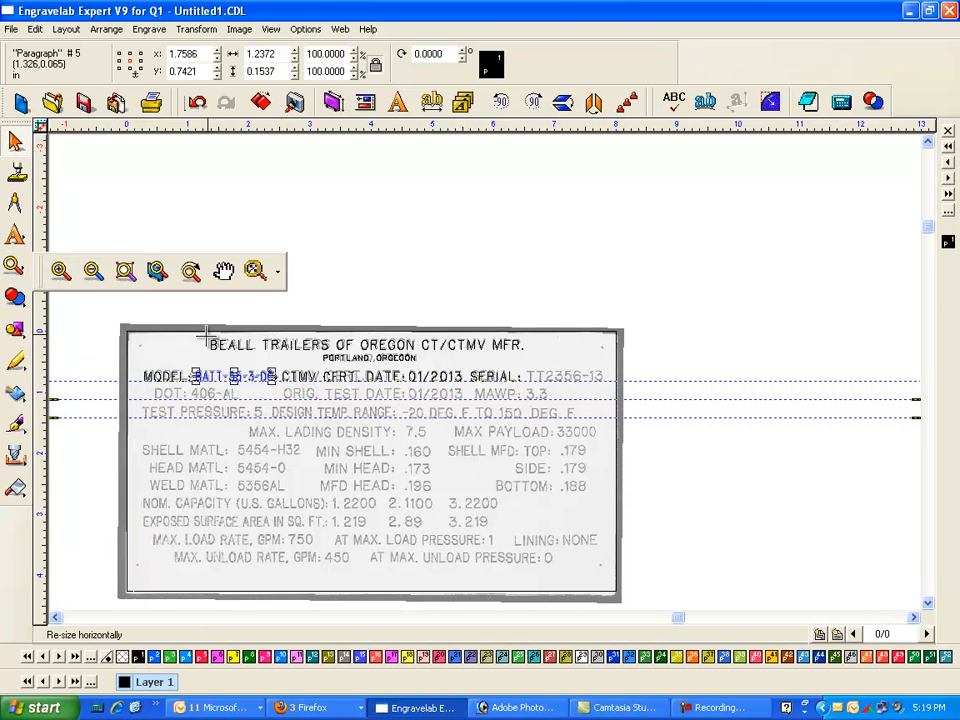
click(61, 270)
drag(185, 354, 404, 446)
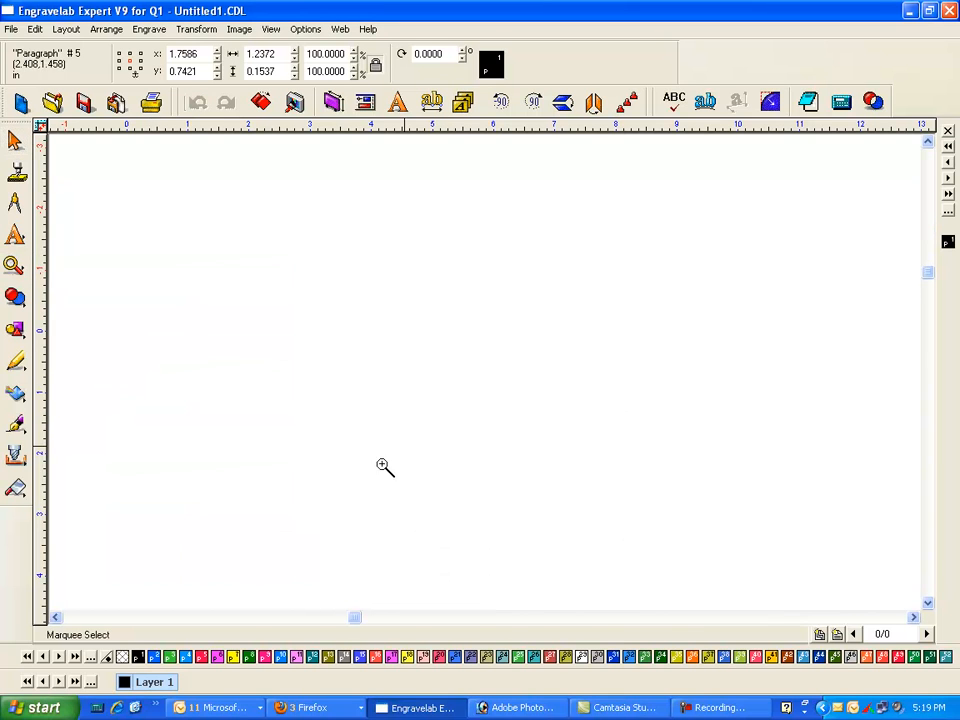